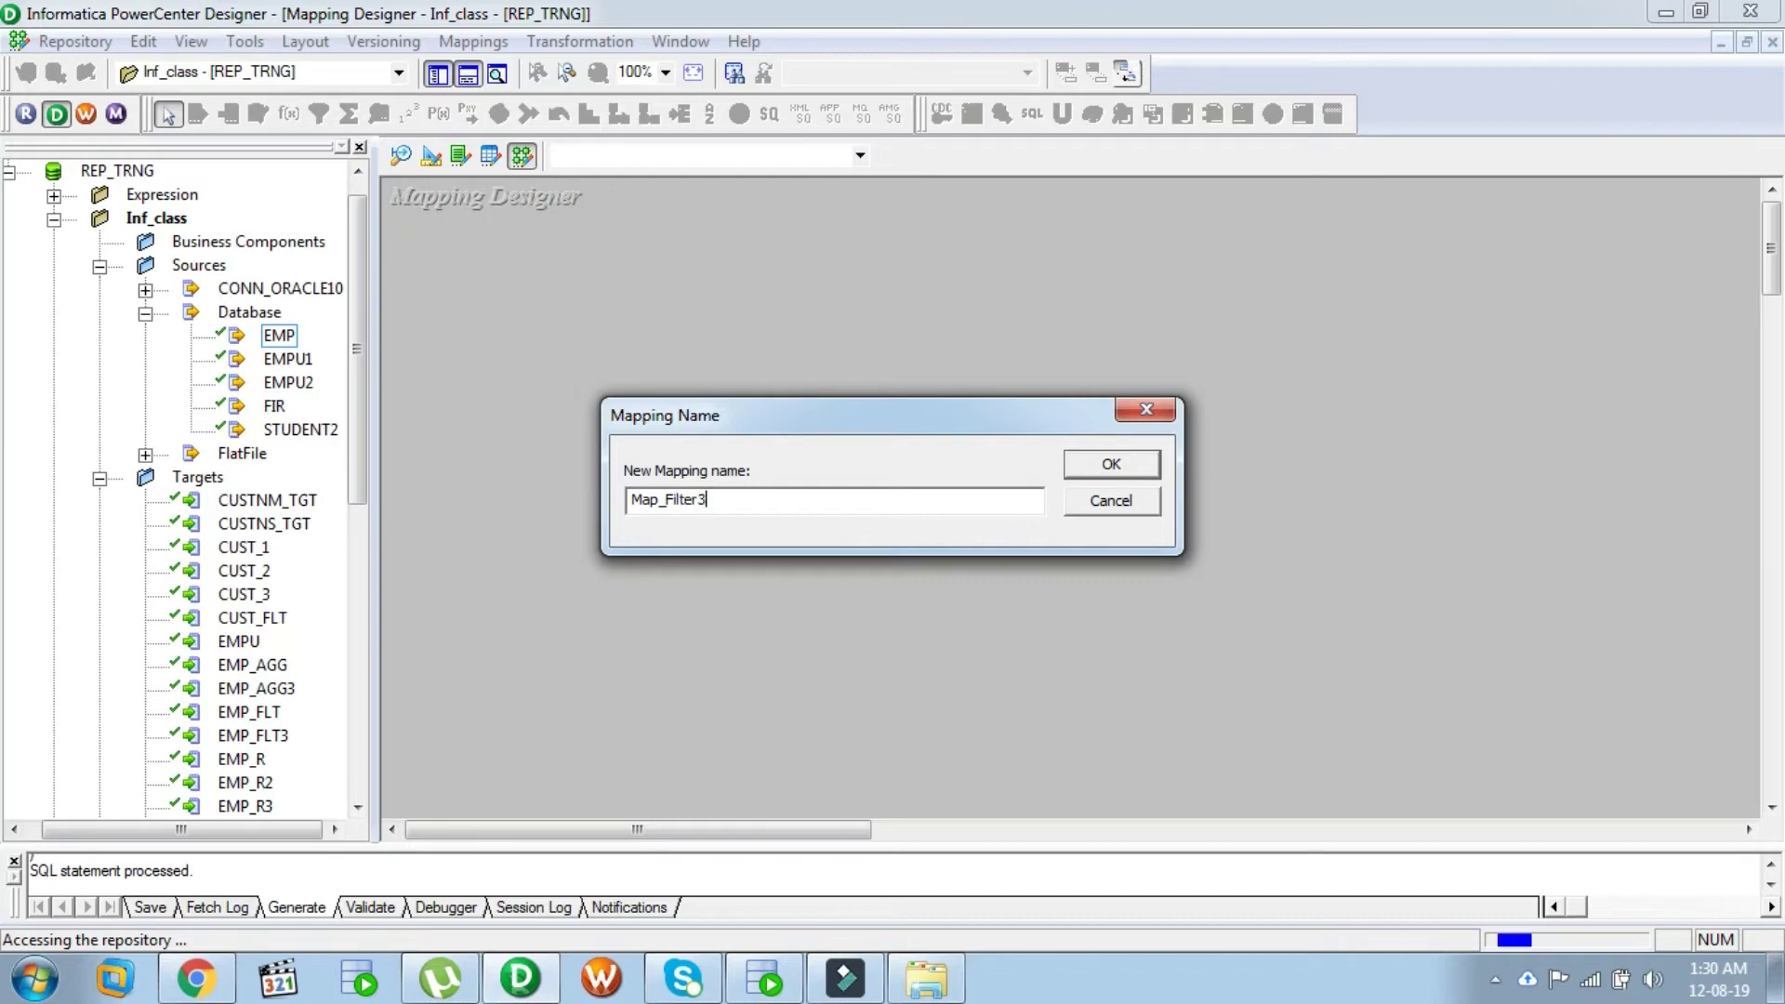
# Step: Create the mapping Map_Filter3 and arrange the EMP source definition and SQ_EMP source qualifier side by side
pyautogui.click(1111, 464)
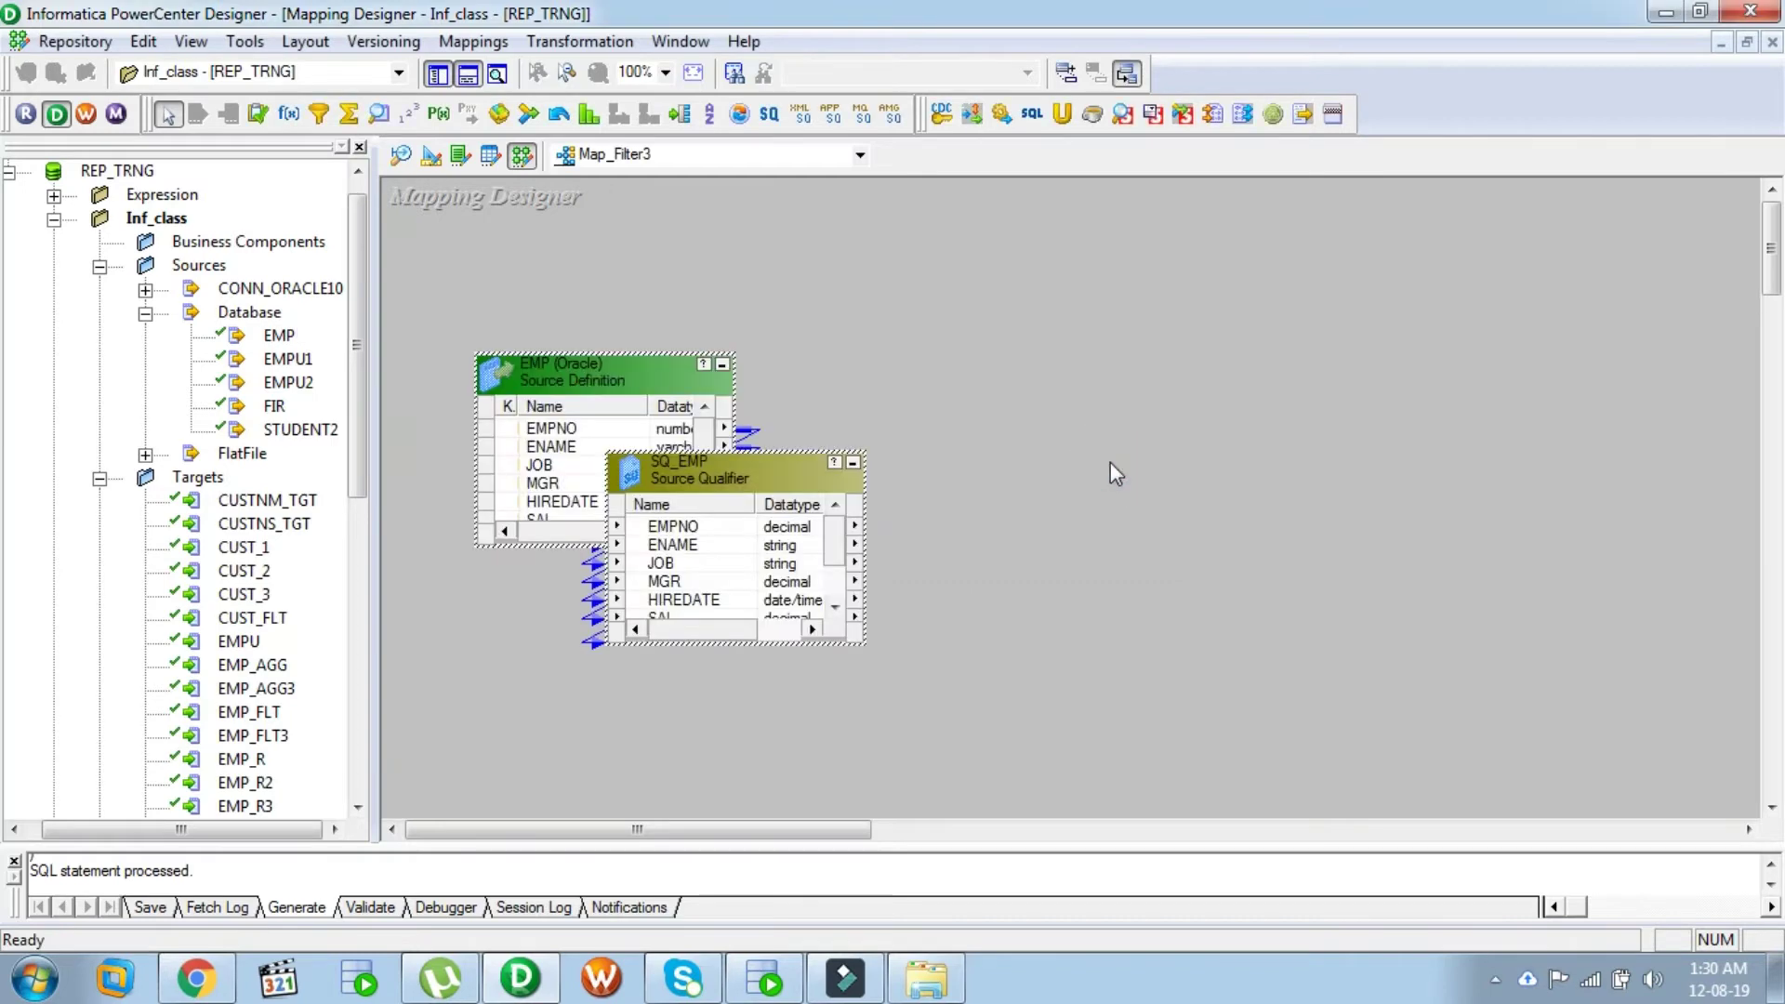
pyautogui.moveTo(741, 480); pyautogui.dragTo(903, 379)
pyautogui.moveTo(586, 354); pyautogui.dragTo(569, 275)
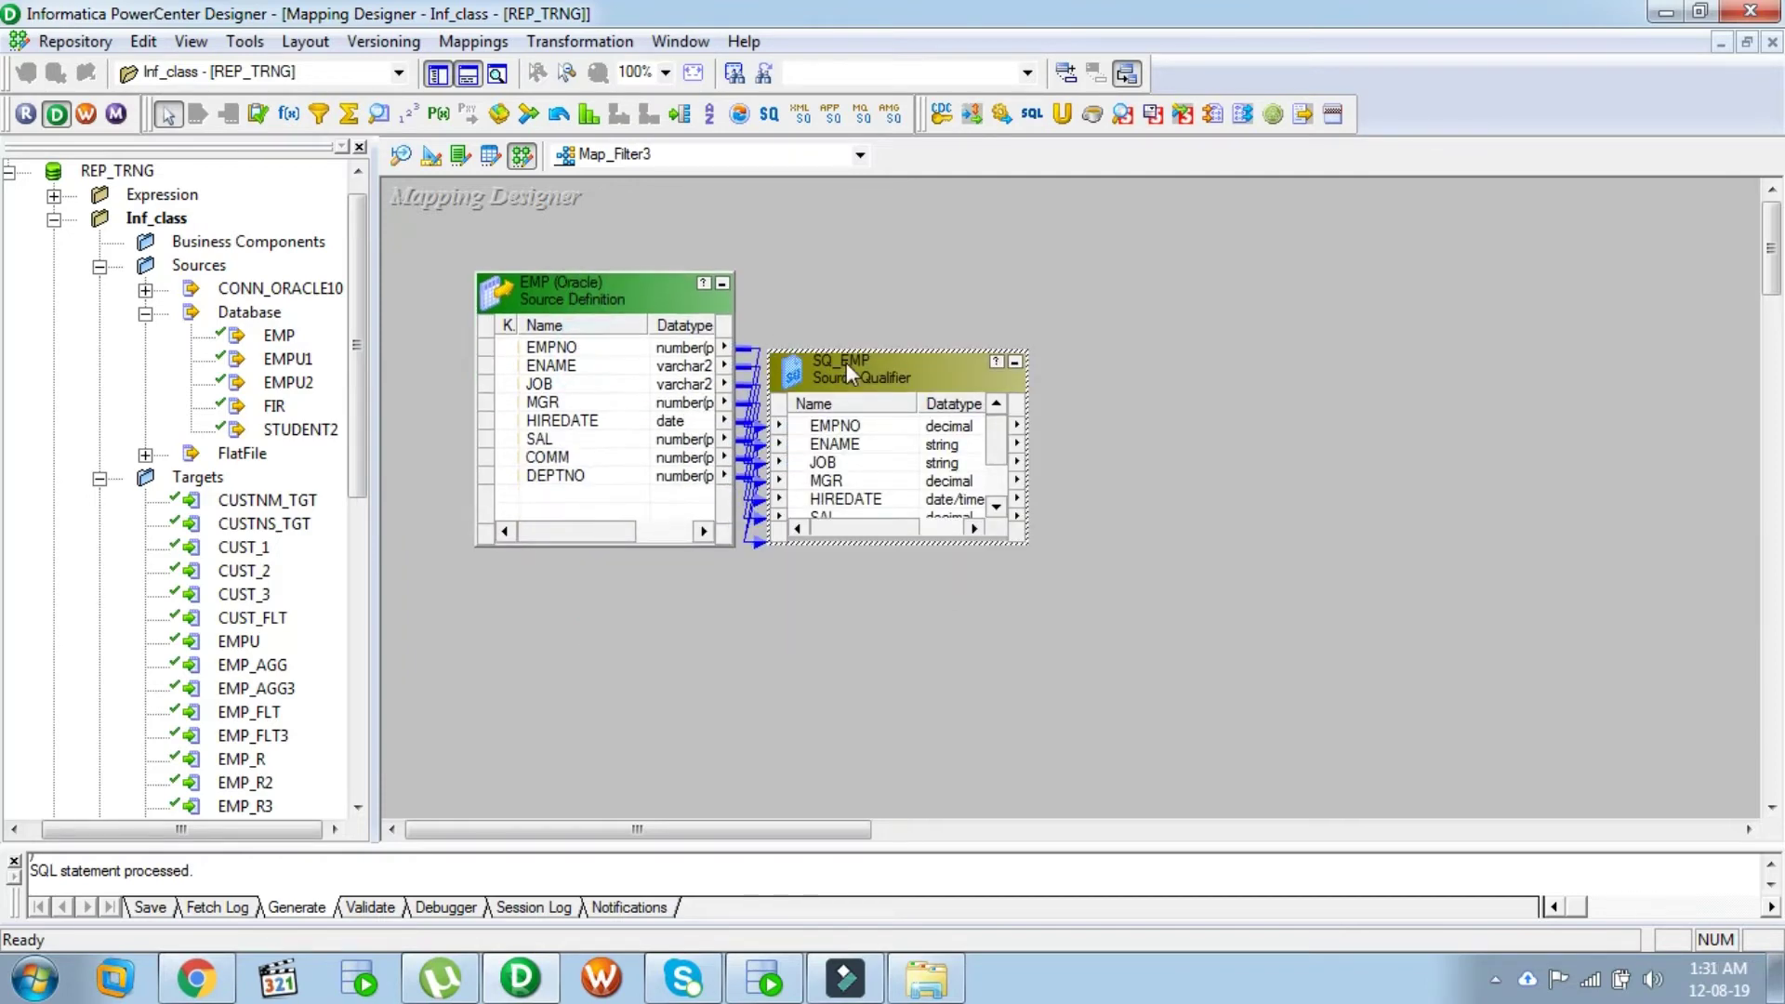
pyautogui.moveTo(851, 349); pyautogui.dragTo(873, 268)
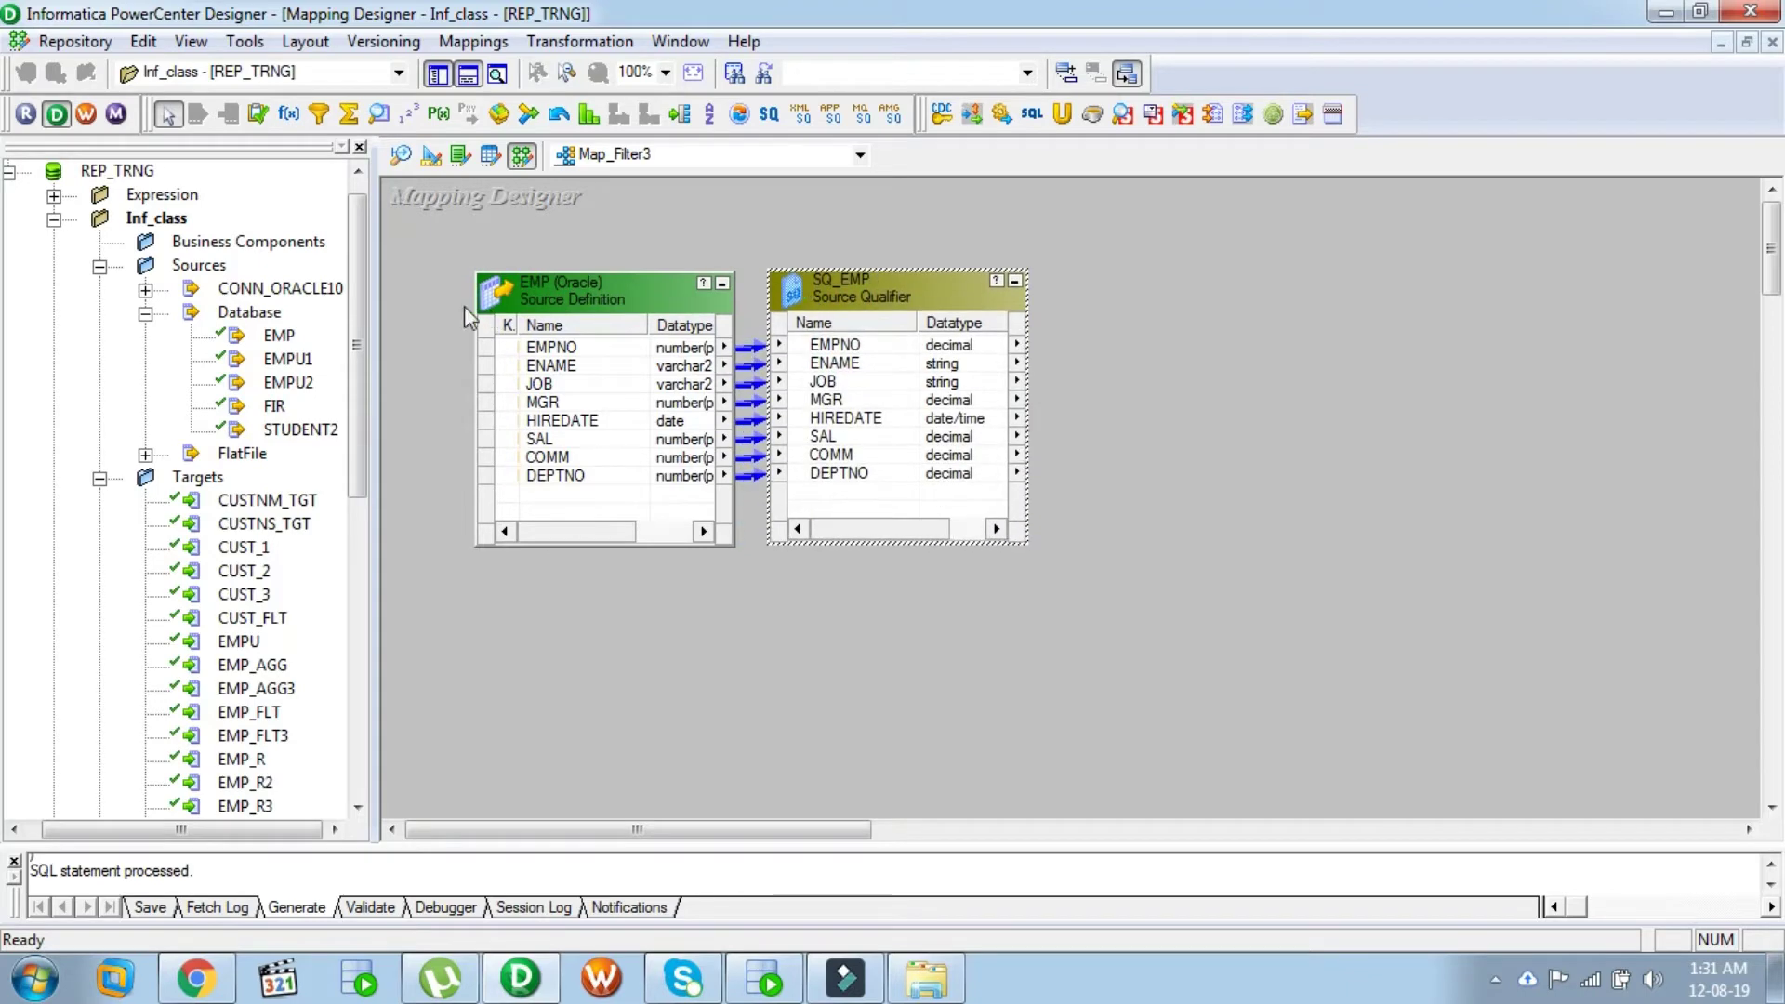
pyautogui.click(522, 290)
pyautogui.moveTo(522, 290); pyautogui.dragTo(459, 292)
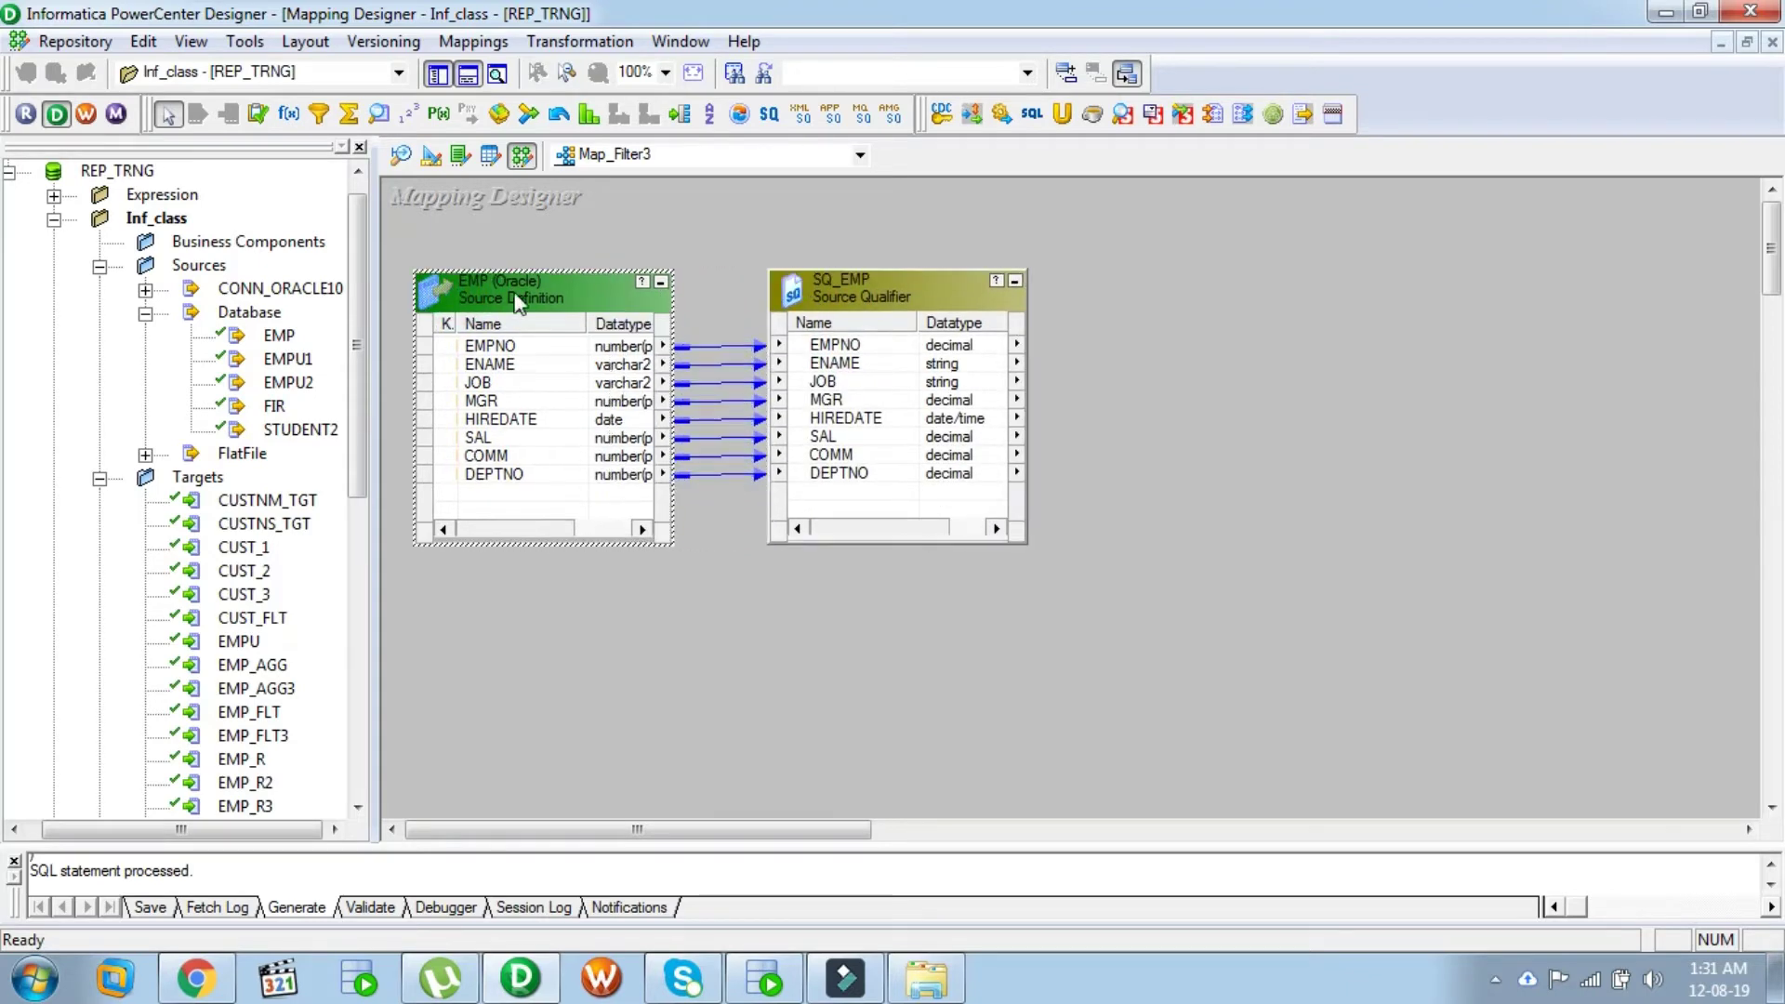
pyautogui.click(842, 318)
pyautogui.moveTo(811, 309); pyautogui.dragTo(783, 308)
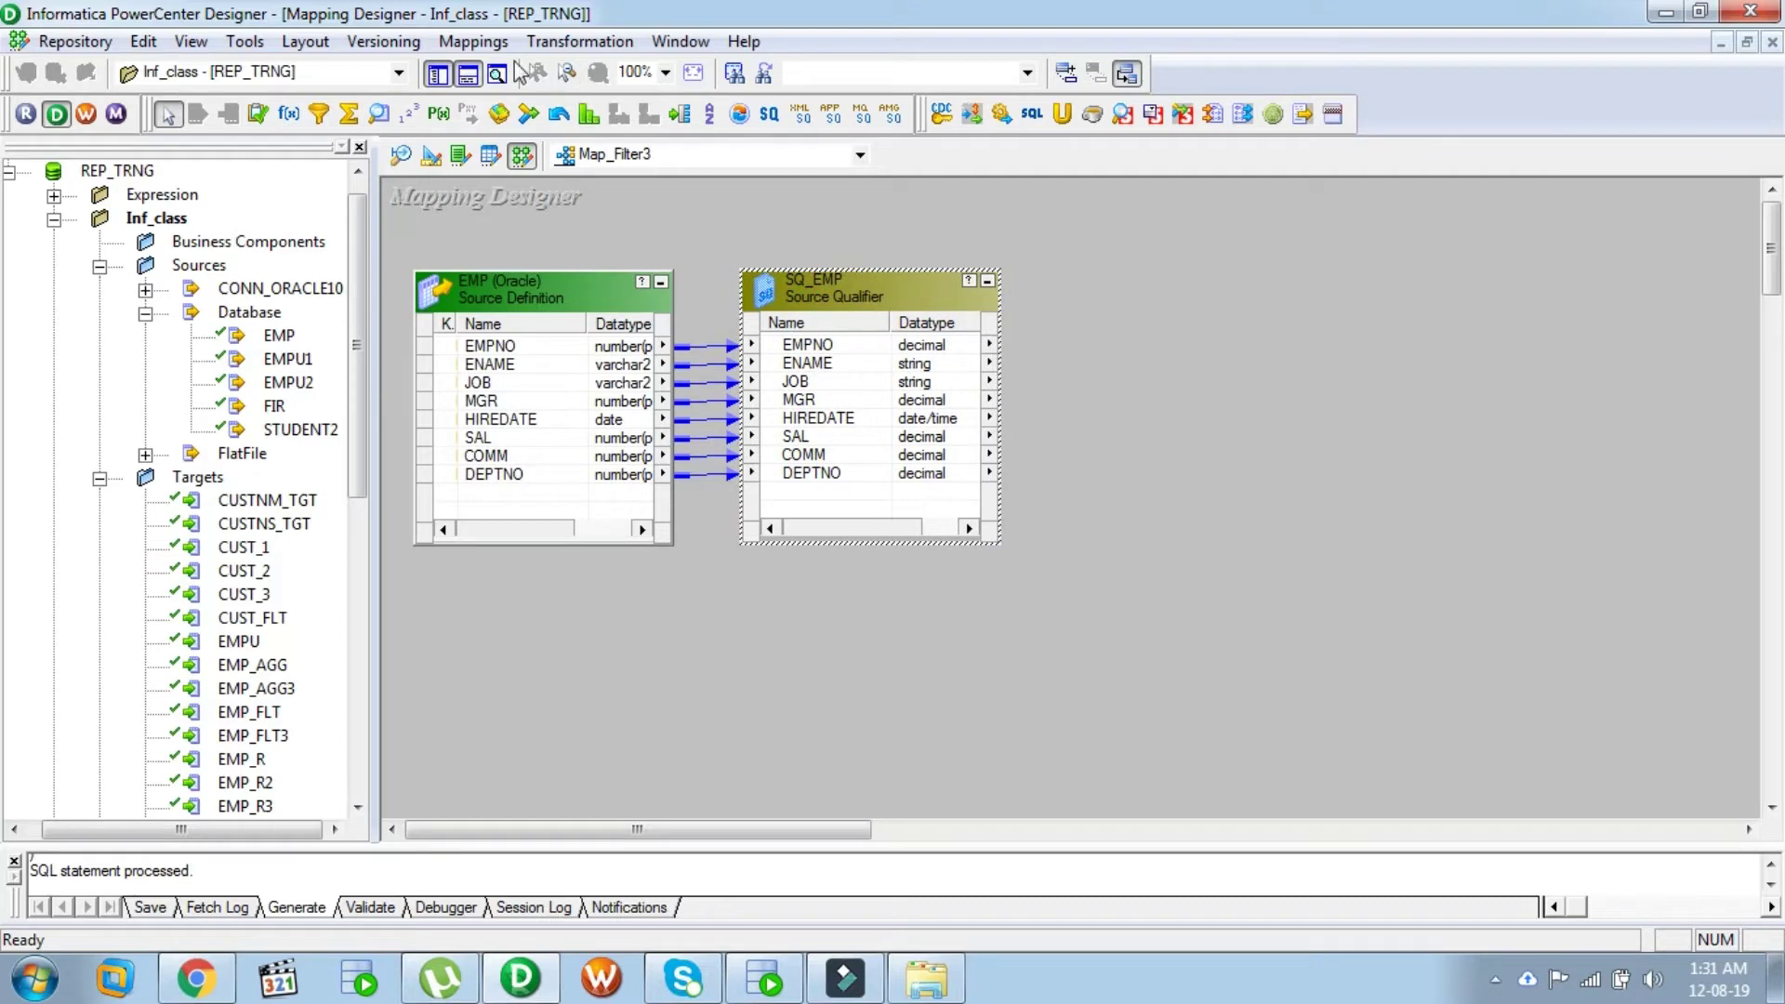
# Step: Create a Filter transformation named F1 and place it beside the SQ_EMP source qualifier
pyautogui.click(559, 42)
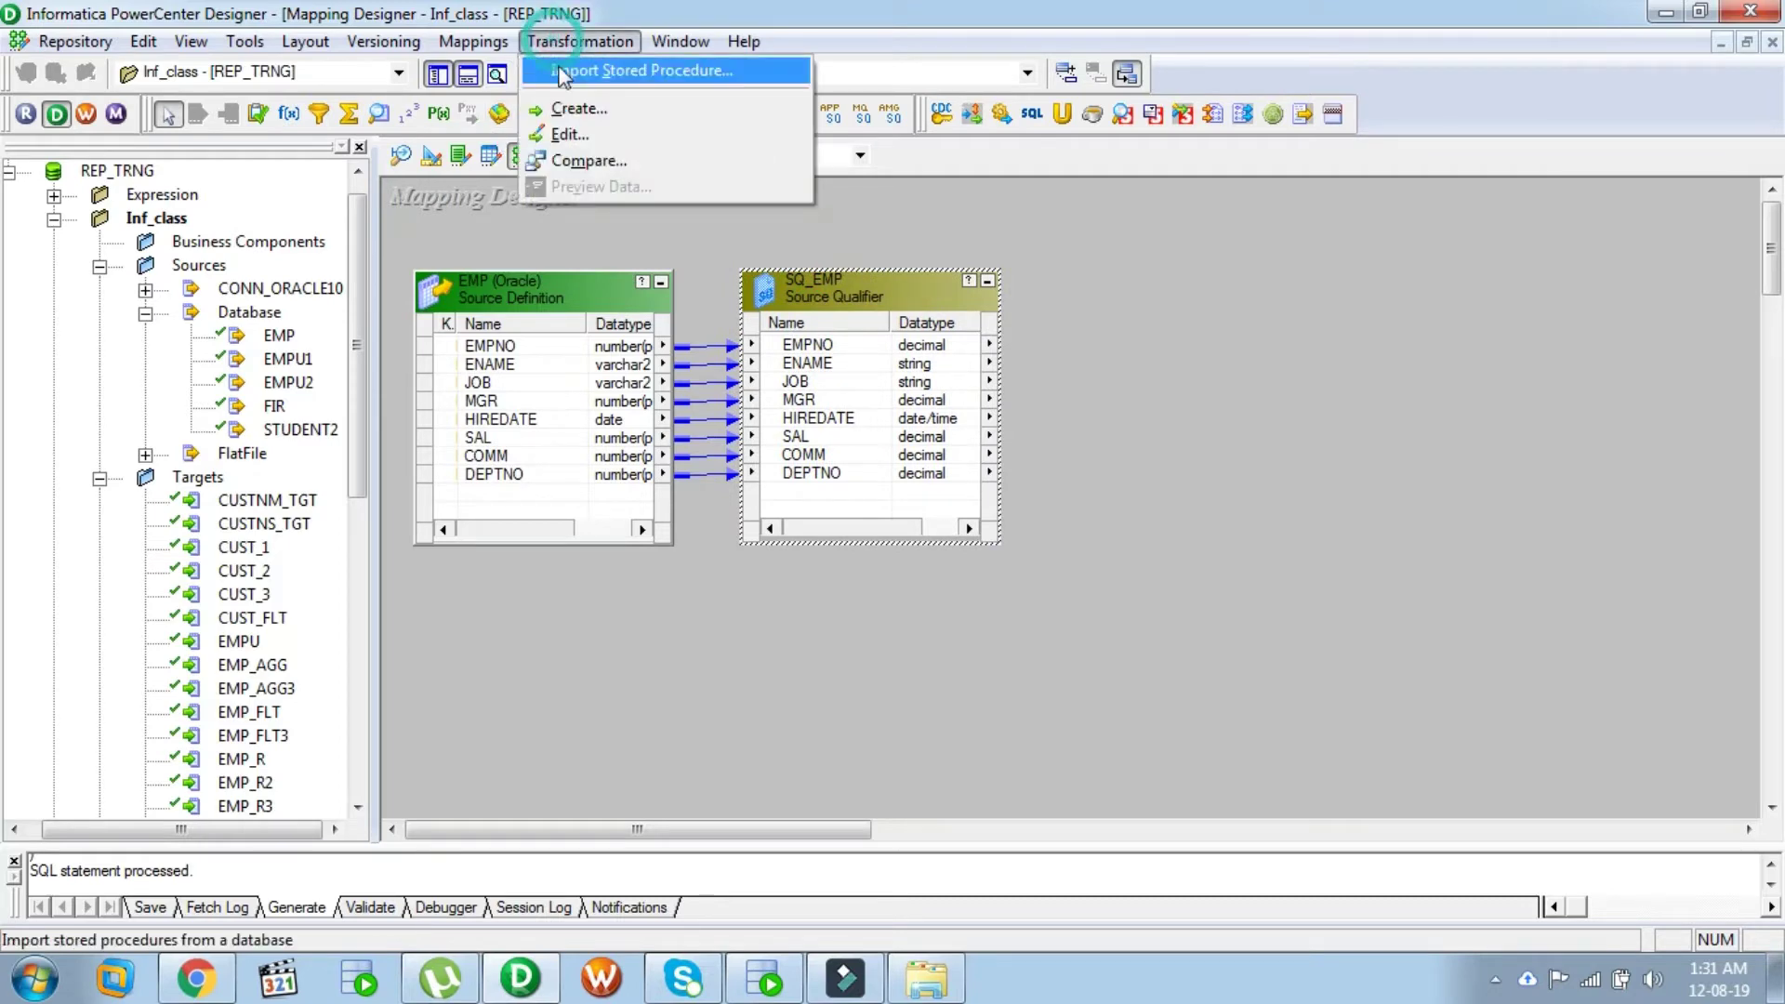
pyautogui.click(581, 112)
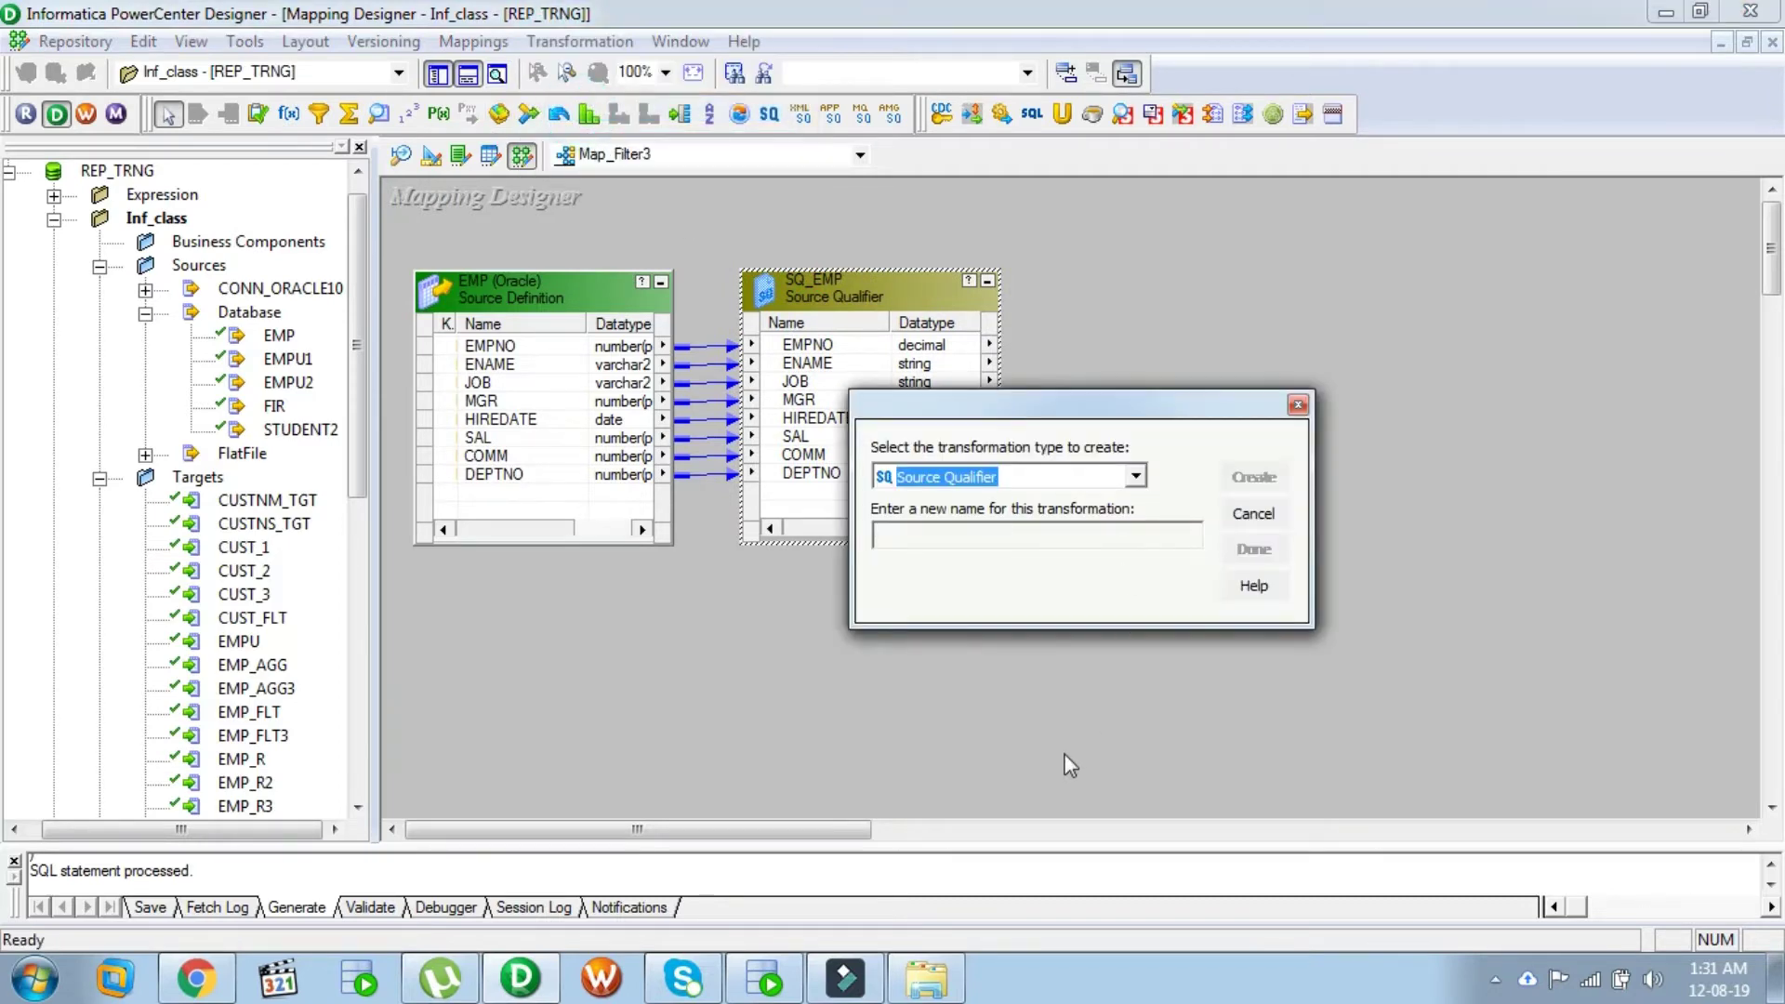
pyautogui.press('f')
pyautogui.click(959, 542)
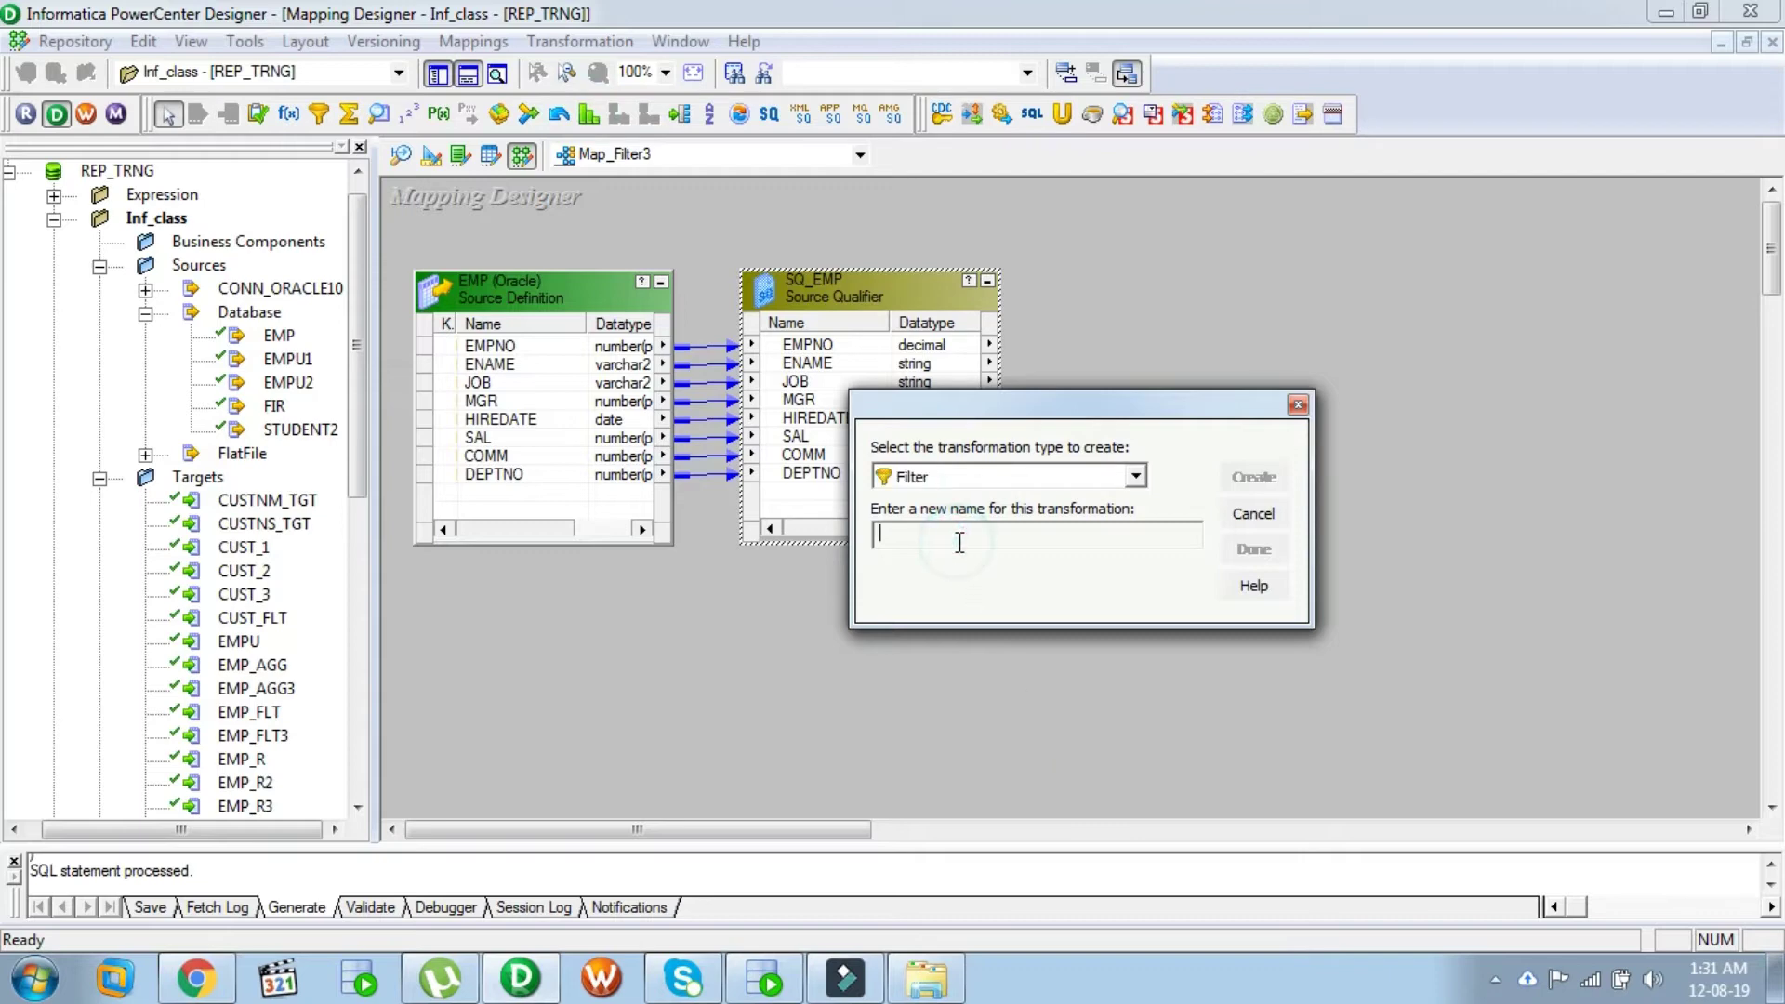
pyautogui.write('F1')
pyautogui.click(1253, 477)
pyautogui.click(1253, 548)
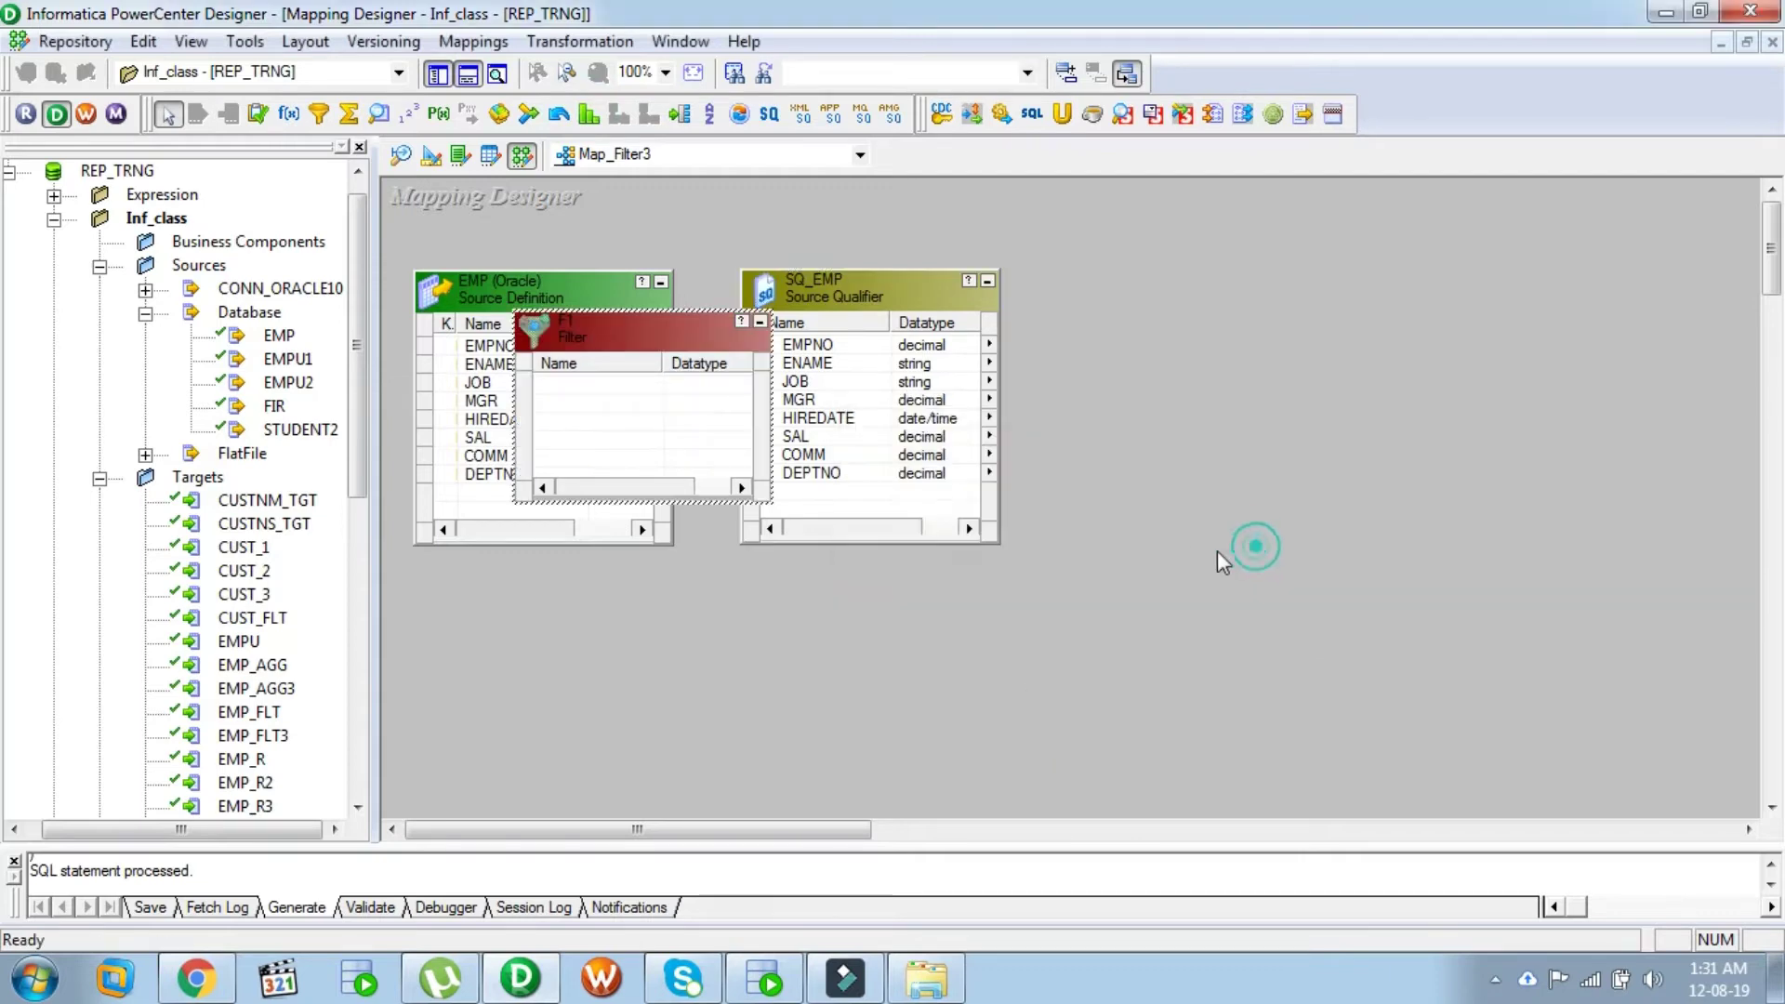
pyautogui.moveTo(579, 342); pyautogui.dragTo(1153, 298)
# Step: Link all SQ_EMP ports, EMPNO through DEPTNO, into filter F1 and enlarge F1 to show every port
pyautogui.click(797, 348)
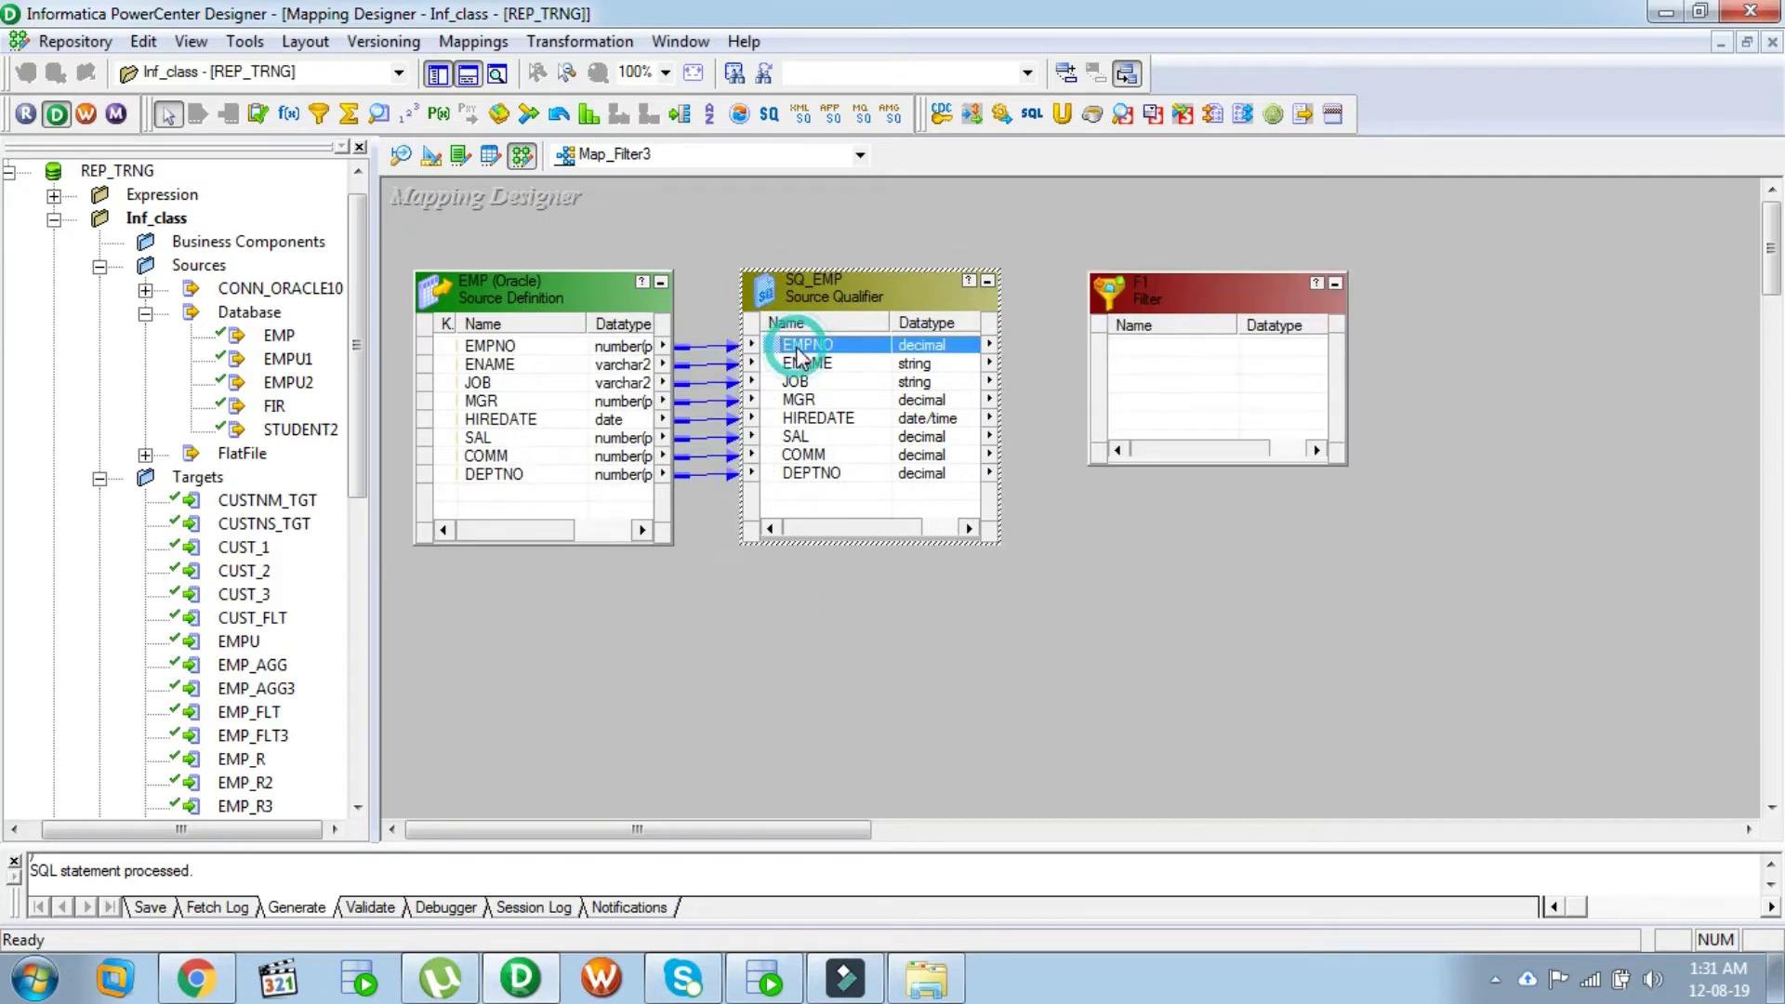
pyautogui.hotkey('shift', 'Down')
pyautogui.hotkey('shift', 'Down')
pyautogui.hotkey('shift', 'Down')
pyautogui.hotkey('shift', 'Down')
pyautogui.hotkey('shift', 'Down')
pyautogui.hotkey('shift', 'Down')
pyautogui.hotkey('shift', 'Down')
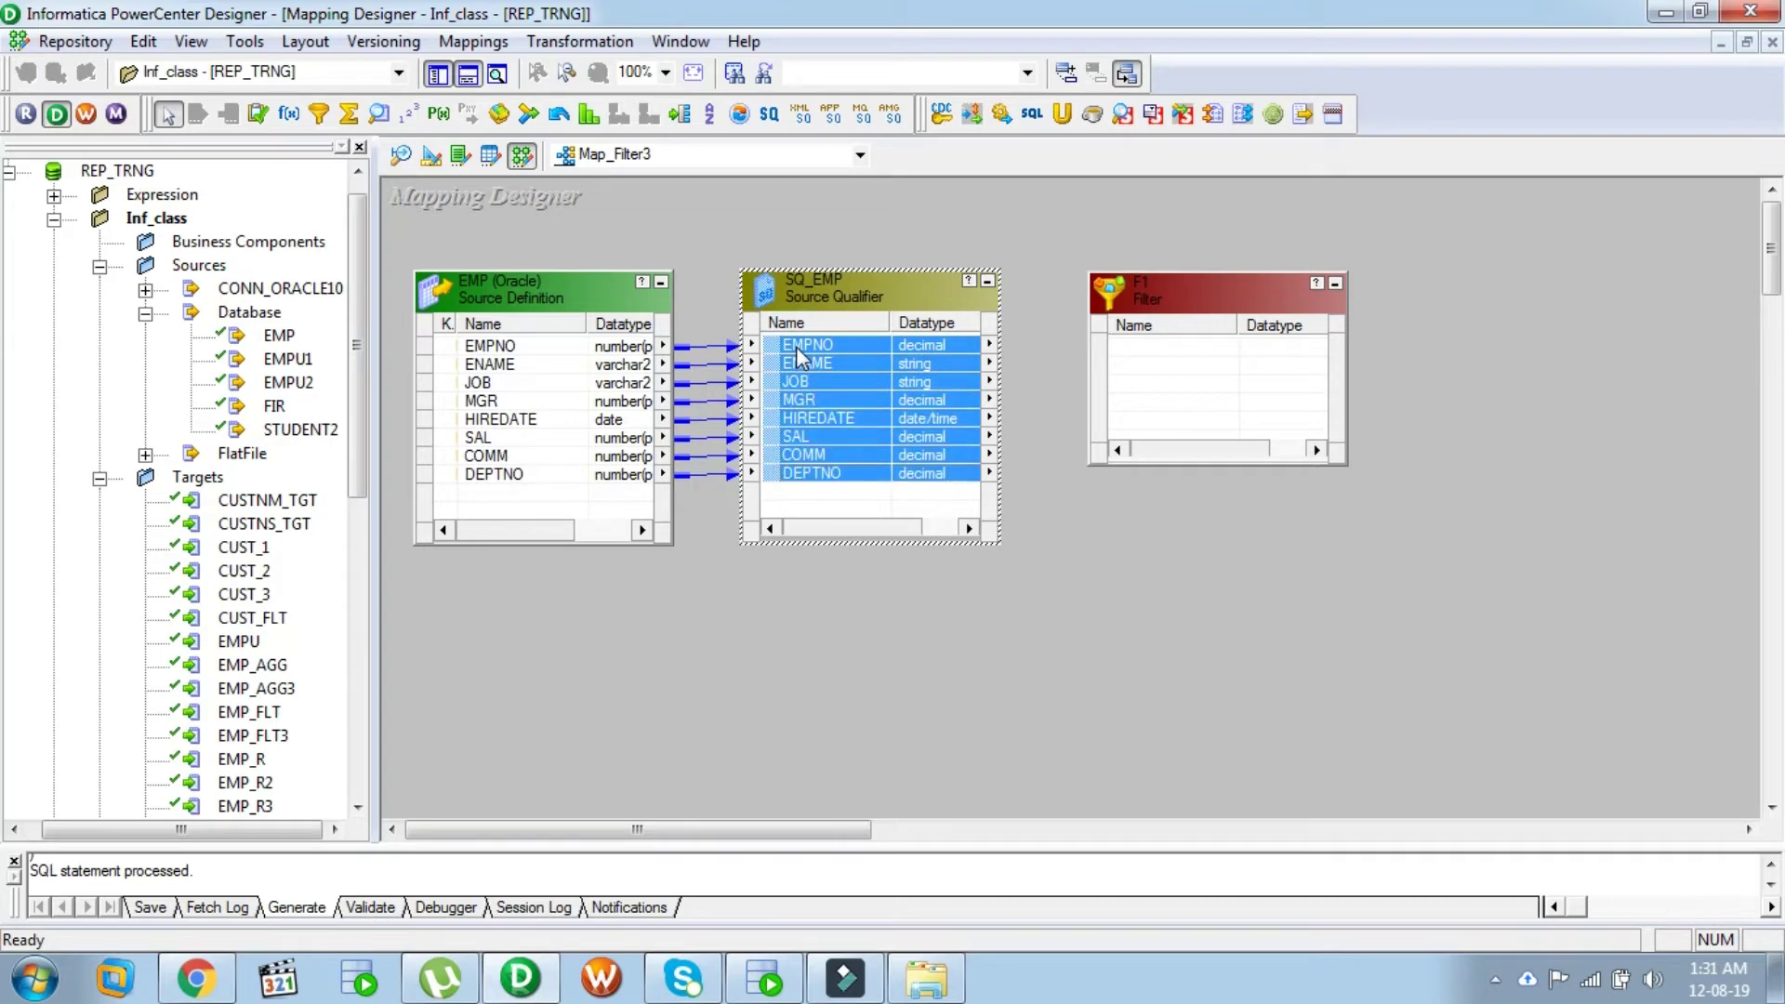
pyautogui.moveTo(805, 342); pyautogui.dragTo(1129, 357)
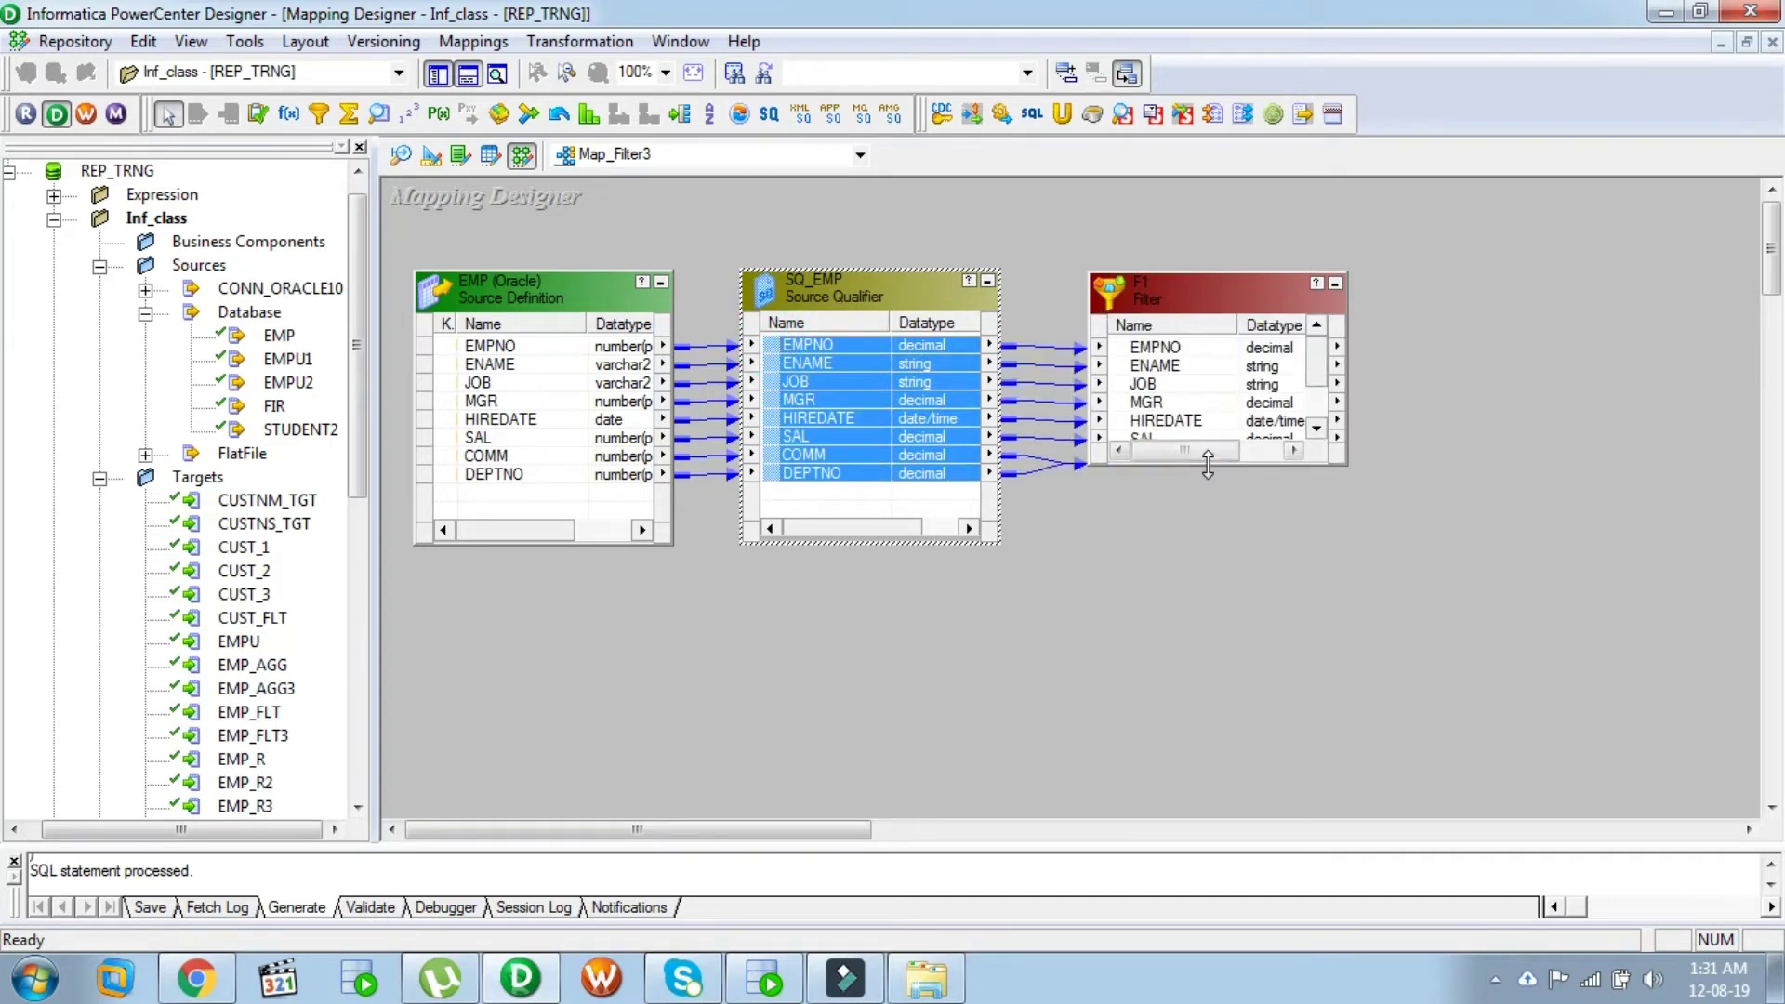
pyautogui.moveTo(1209, 465); pyautogui.dragTo(1215, 530)
# Step: Enter Date_Diff(sysdate,hiredate,'yyyy')>10 and JOB='MANAGER' as the filter condition formula of F1
pyautogui.doubleClick(1170, 294)
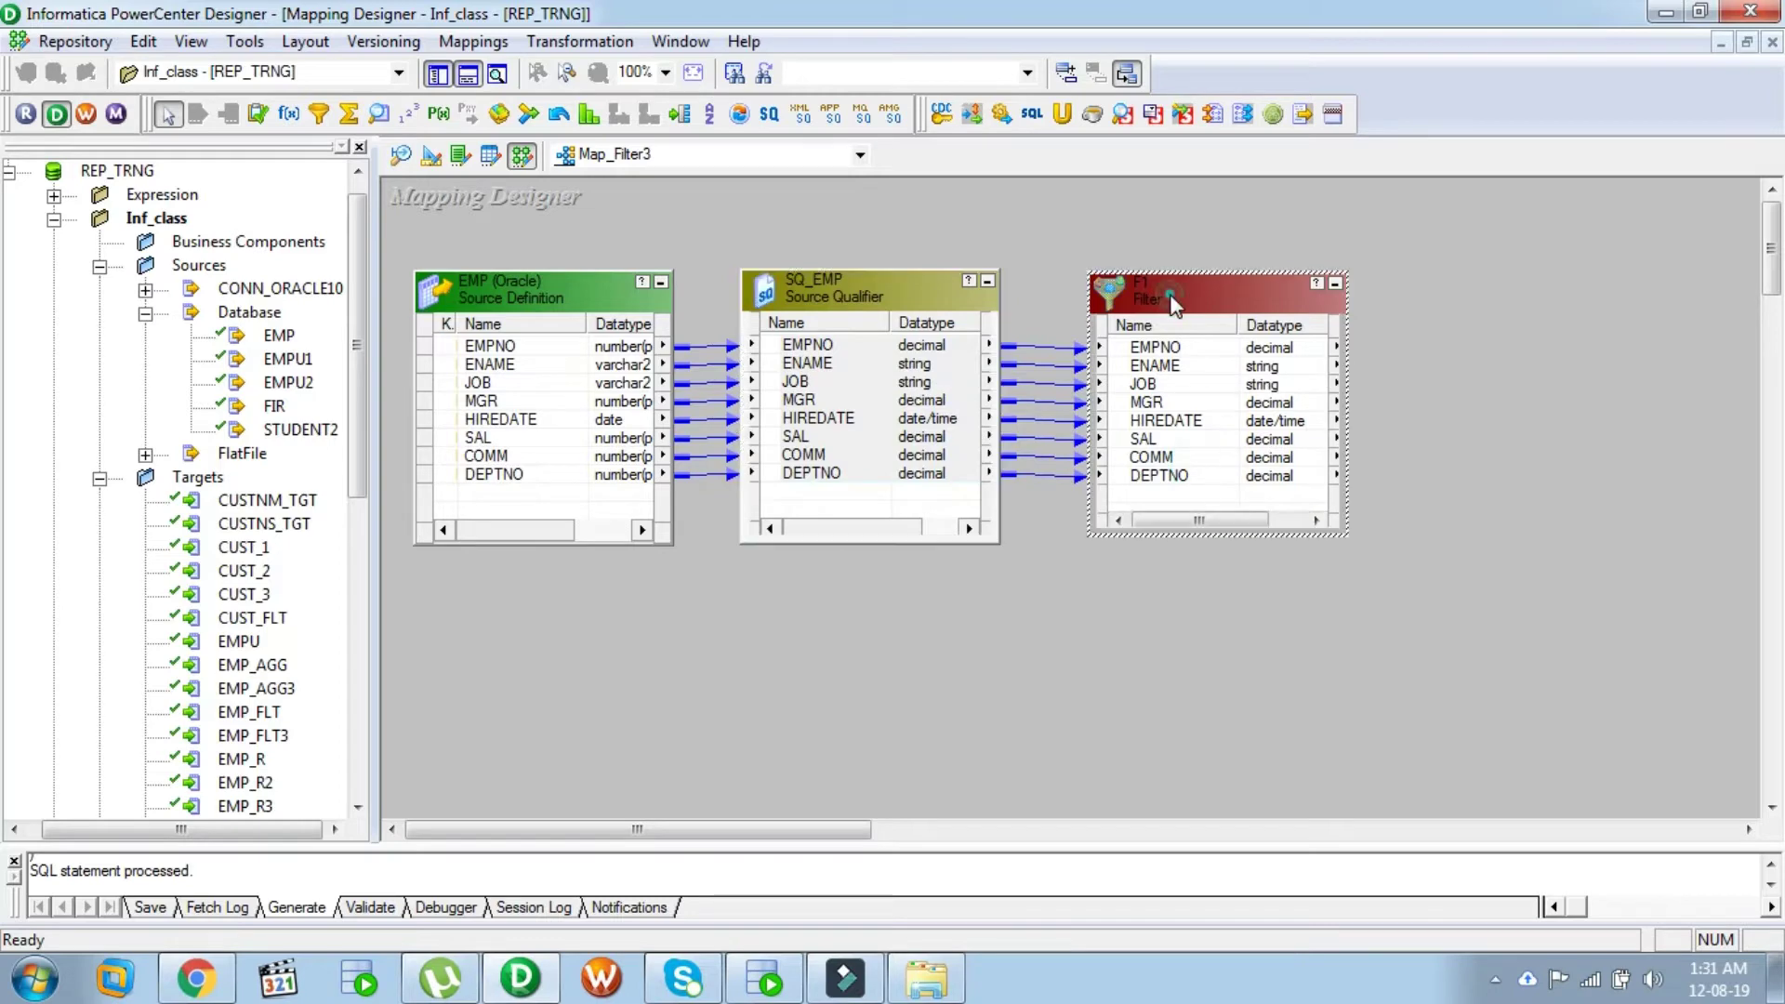
pyautogui.click(193, 118)
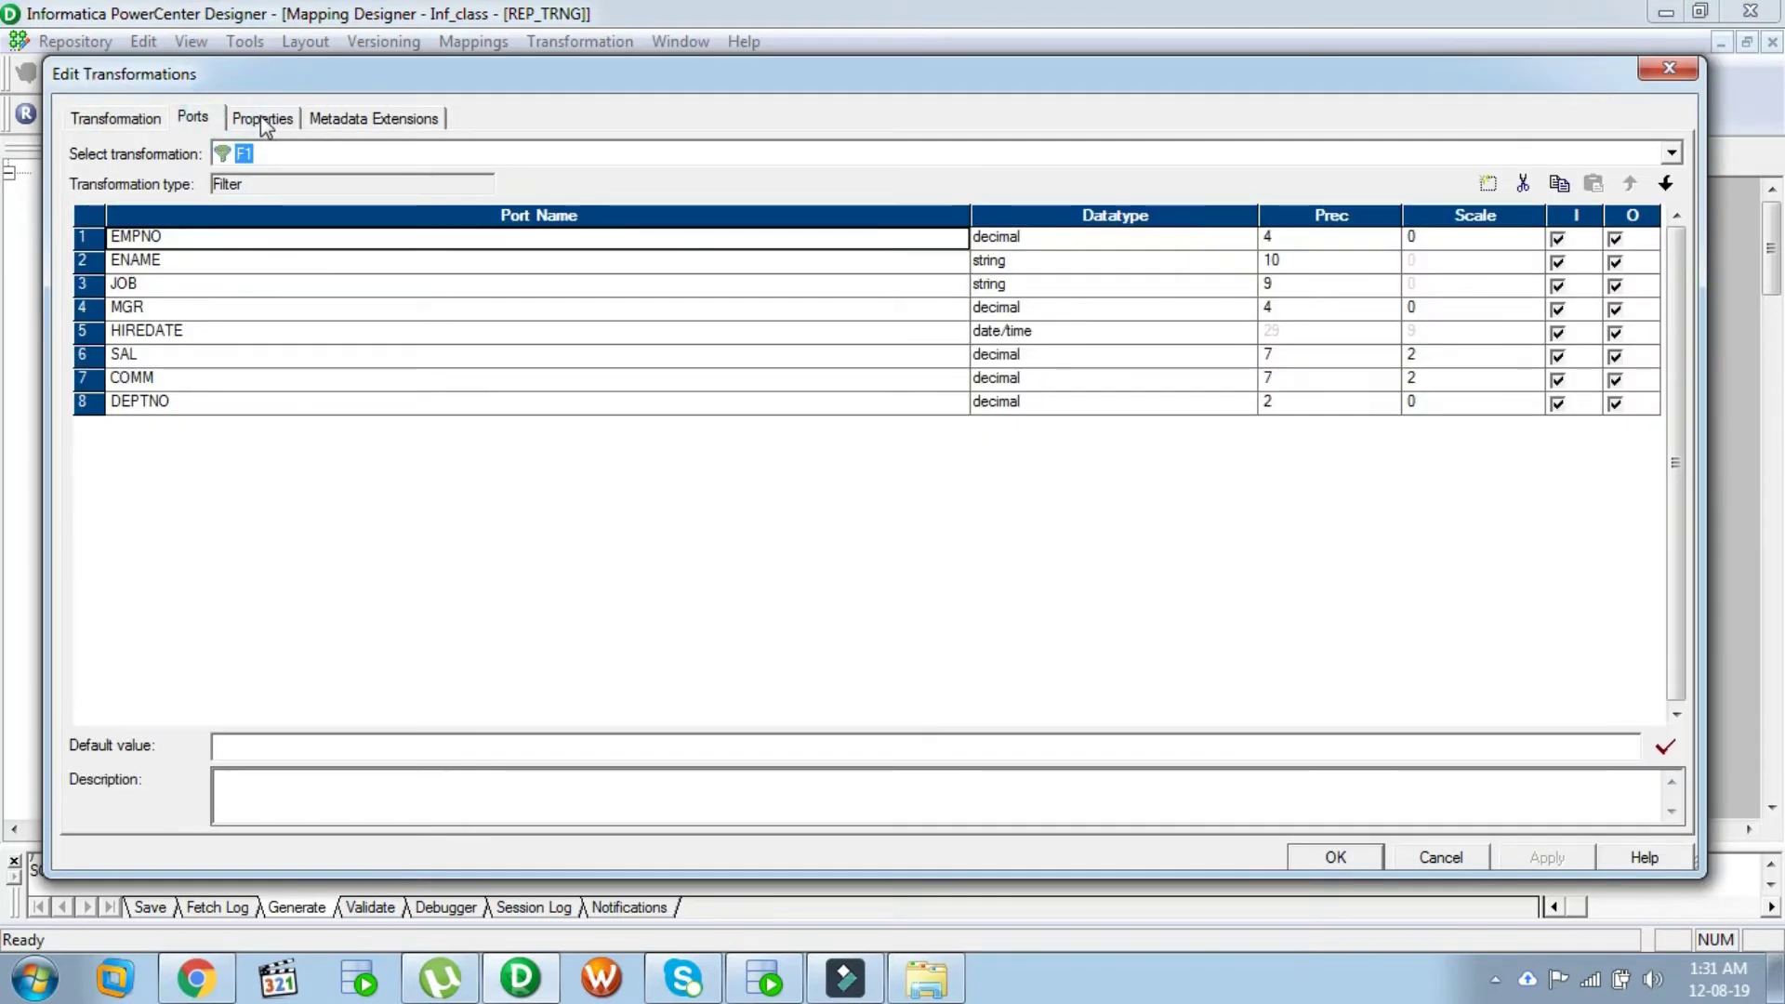
pyautogui.click(263, 120)
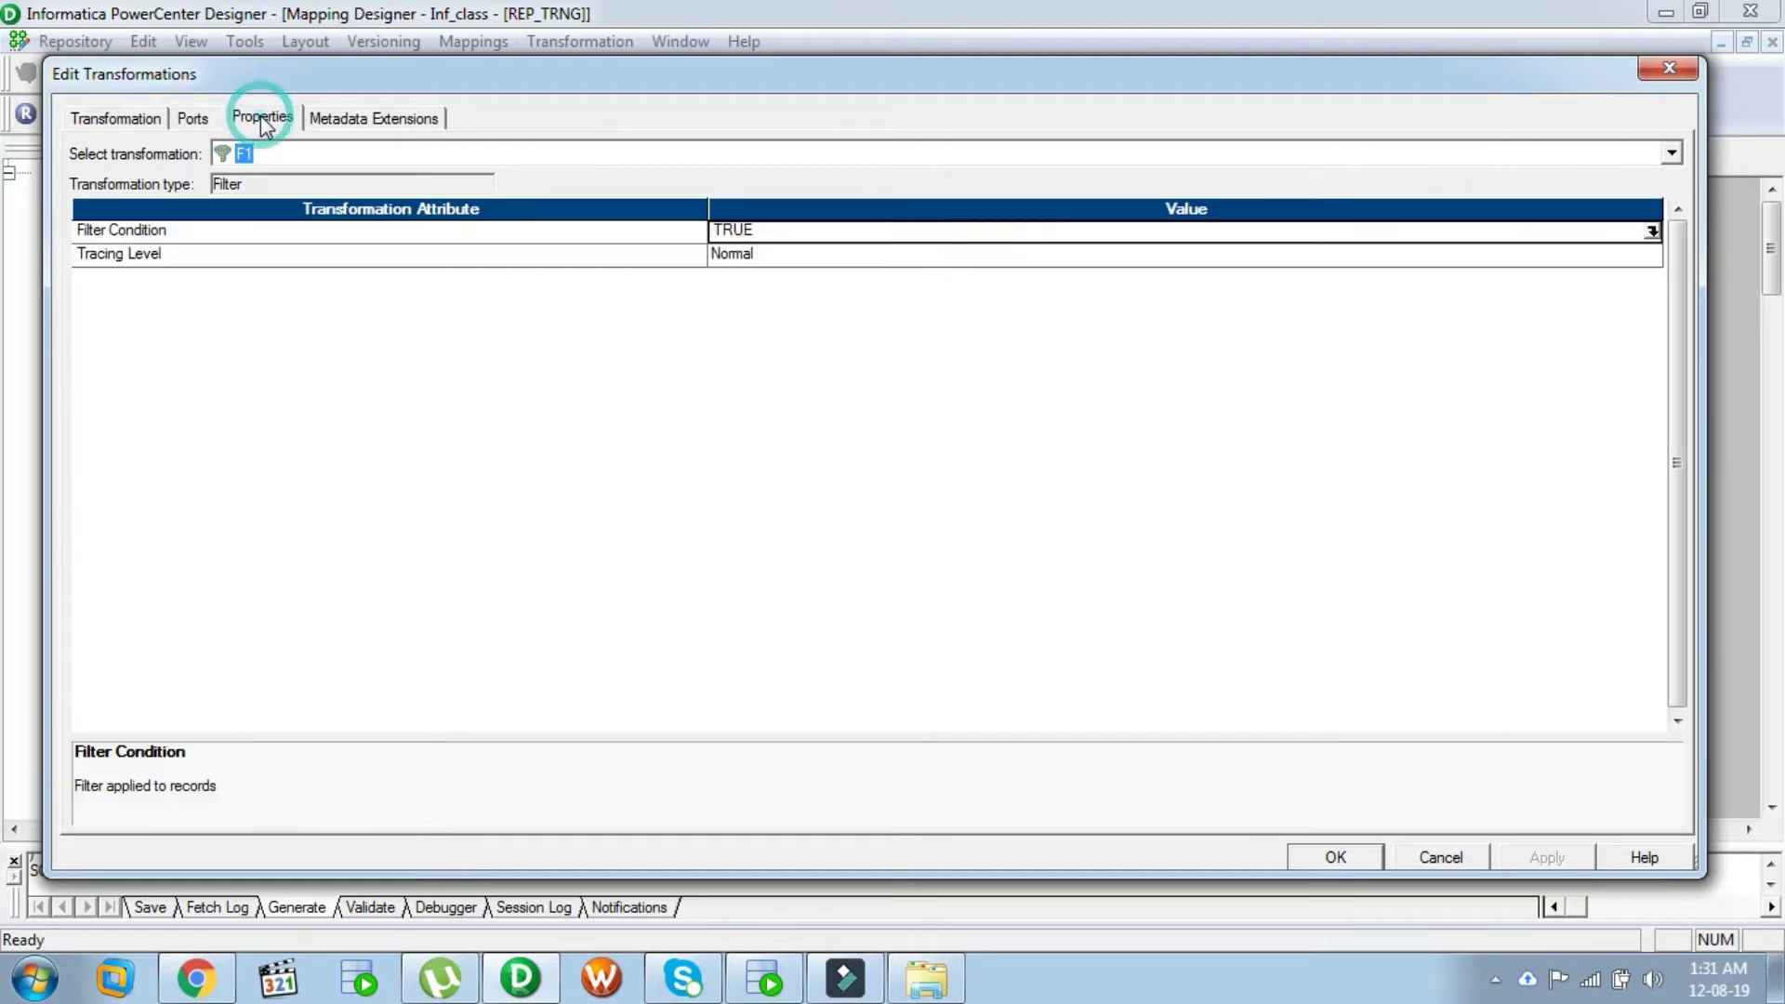
pyautogui.click(1651, 232)
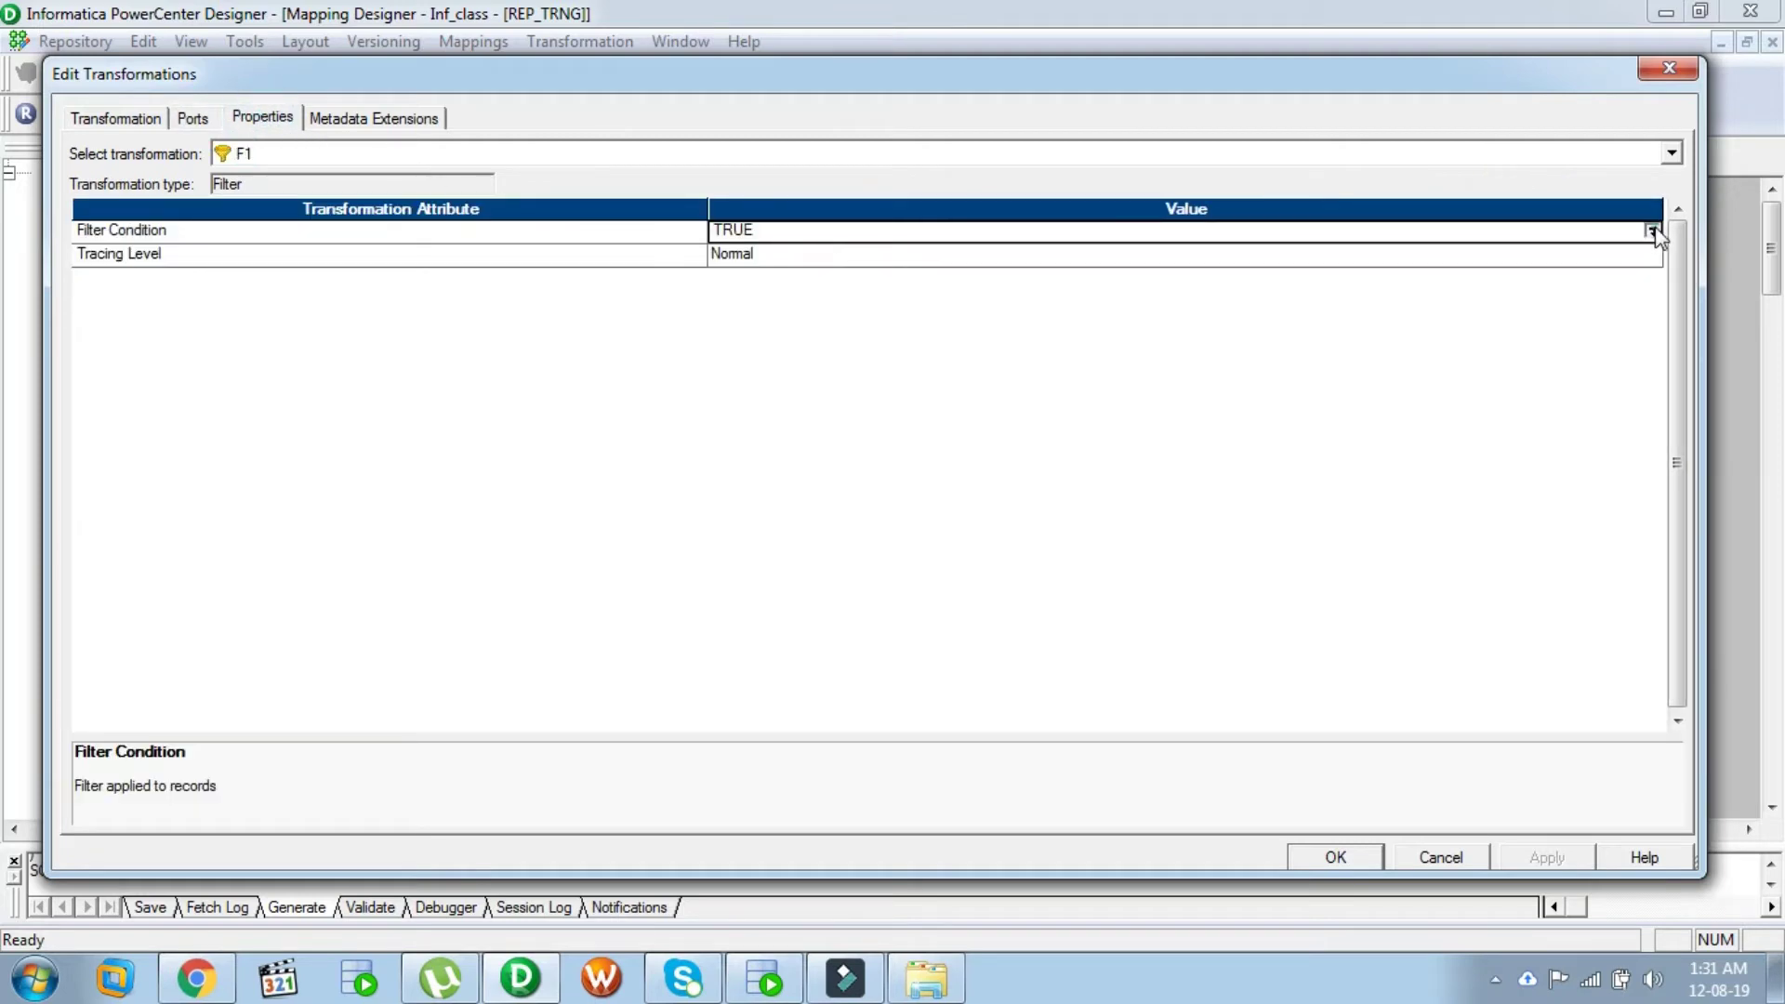
pyautogui.click(689, 286)
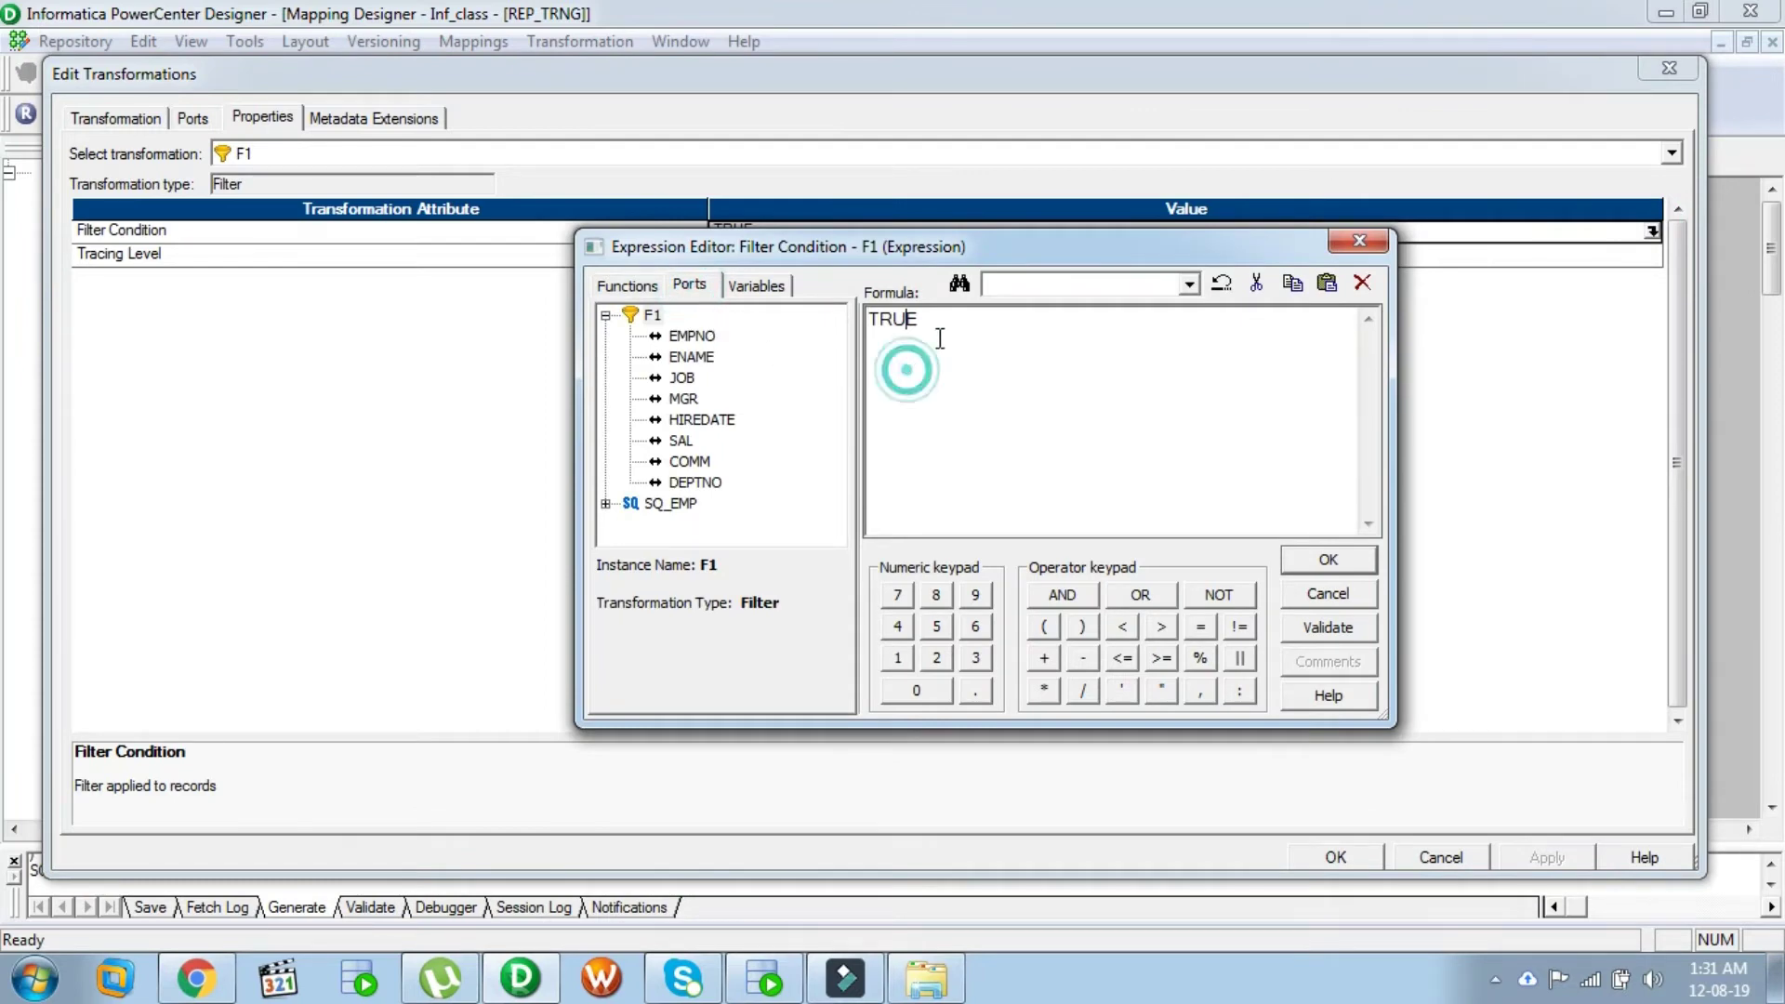
pyautogui.moveTo(910, 358); pyautogui.dragTo(860, 322)
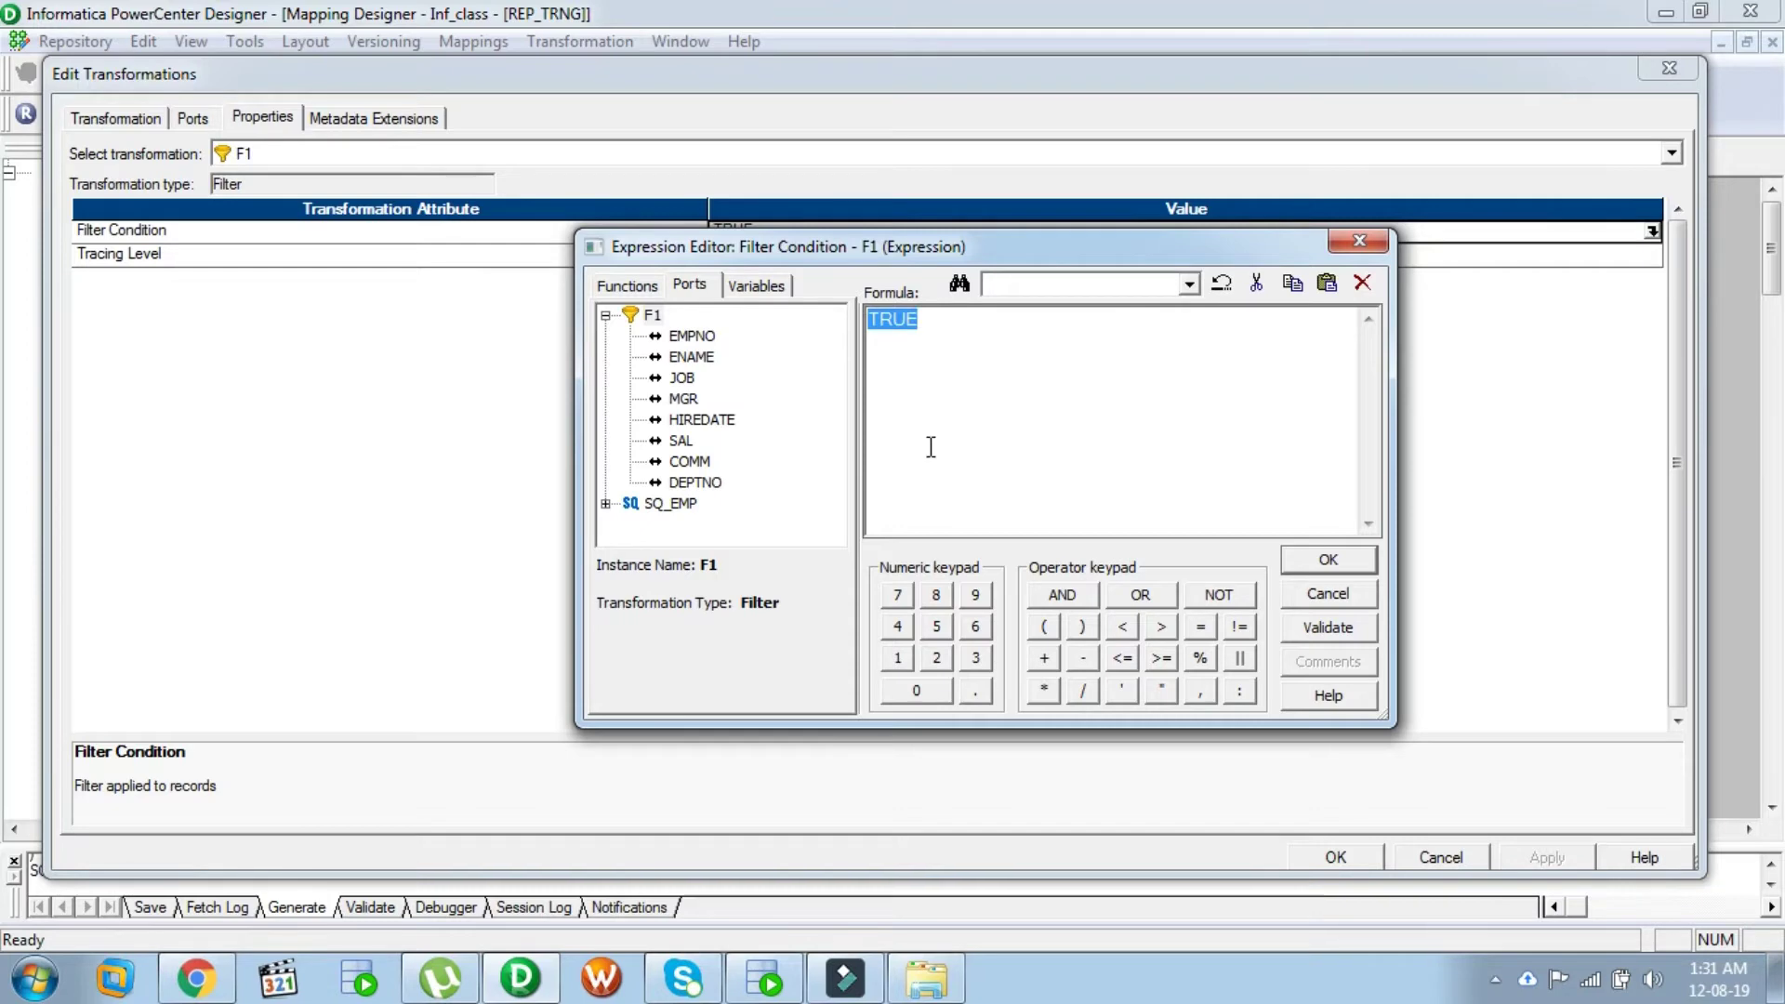
pyautogui.write('Date_Di')
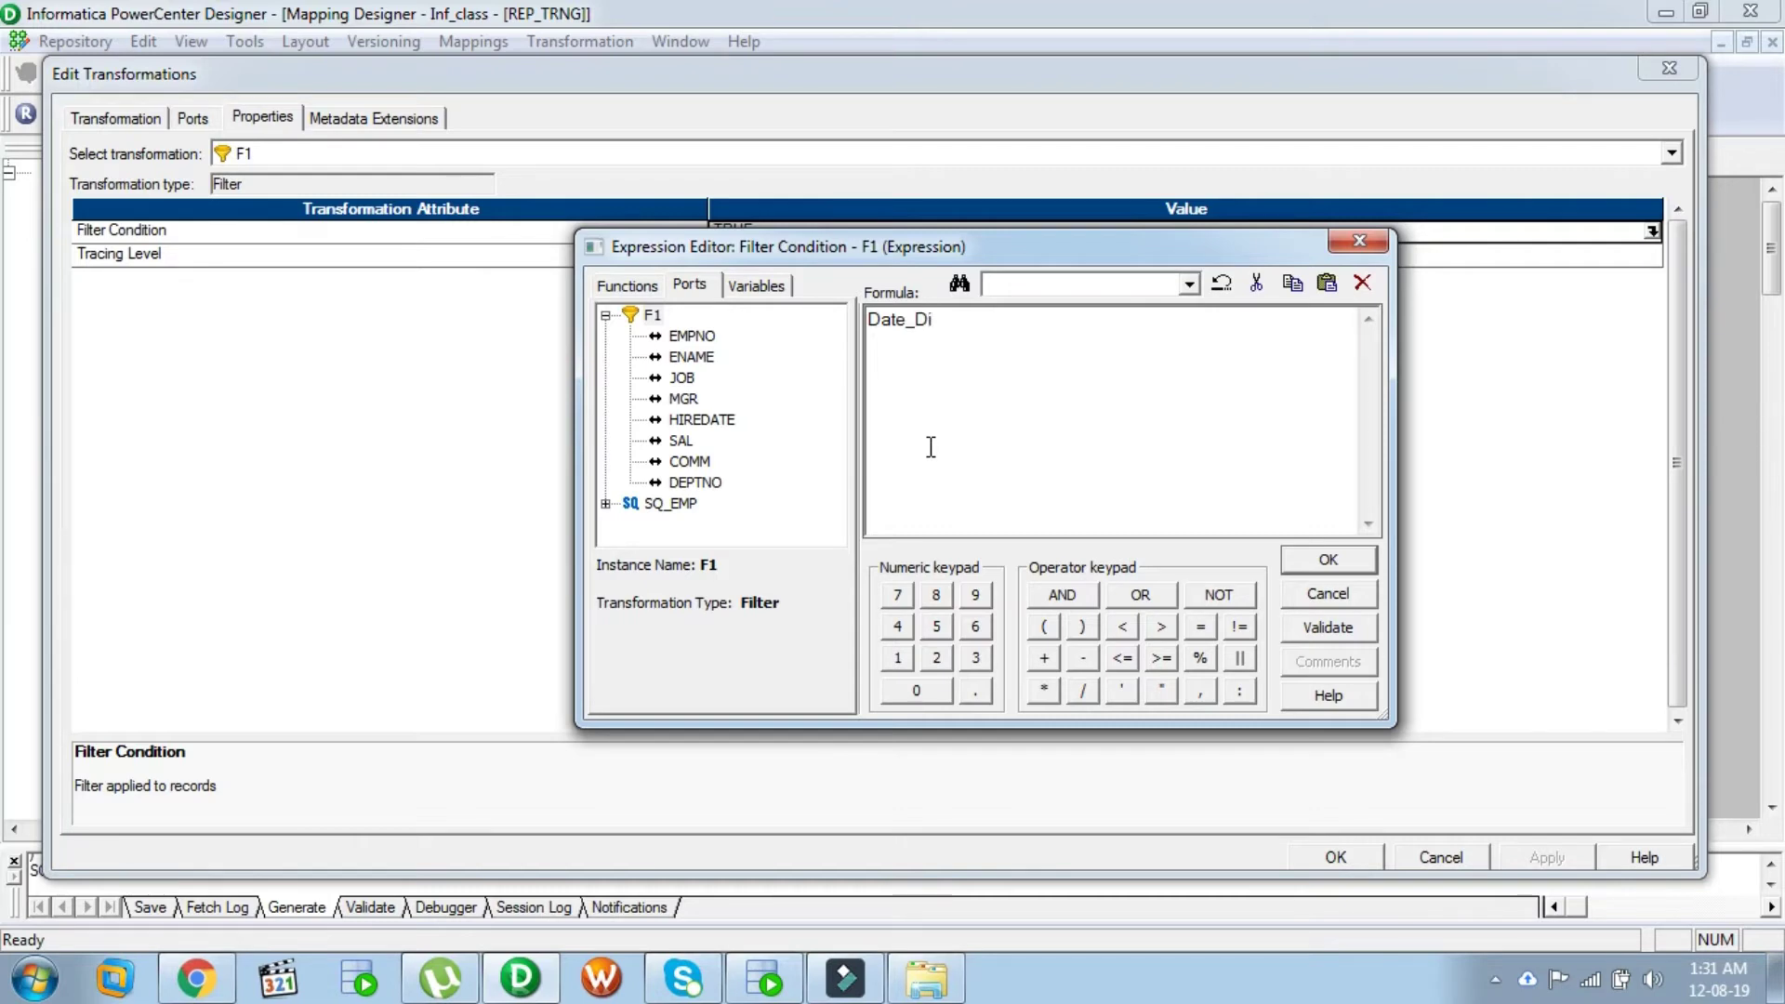
pyautogui.write('F')
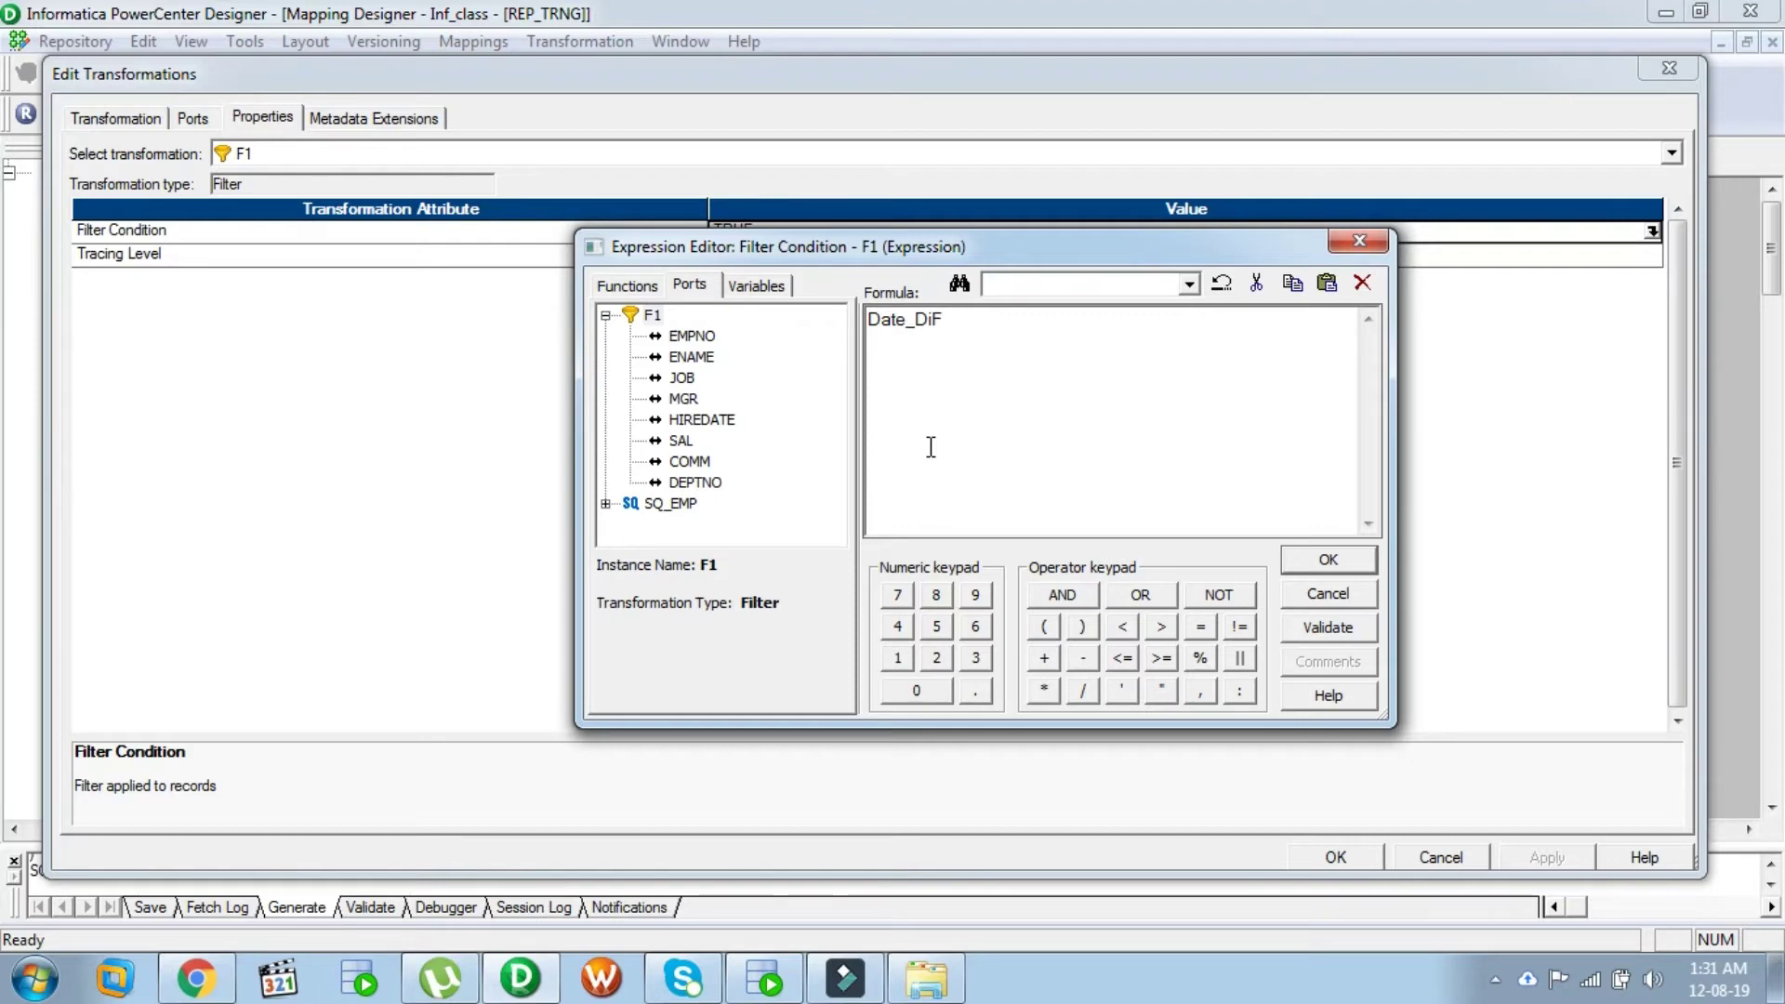
pyautogui.write('ff(')
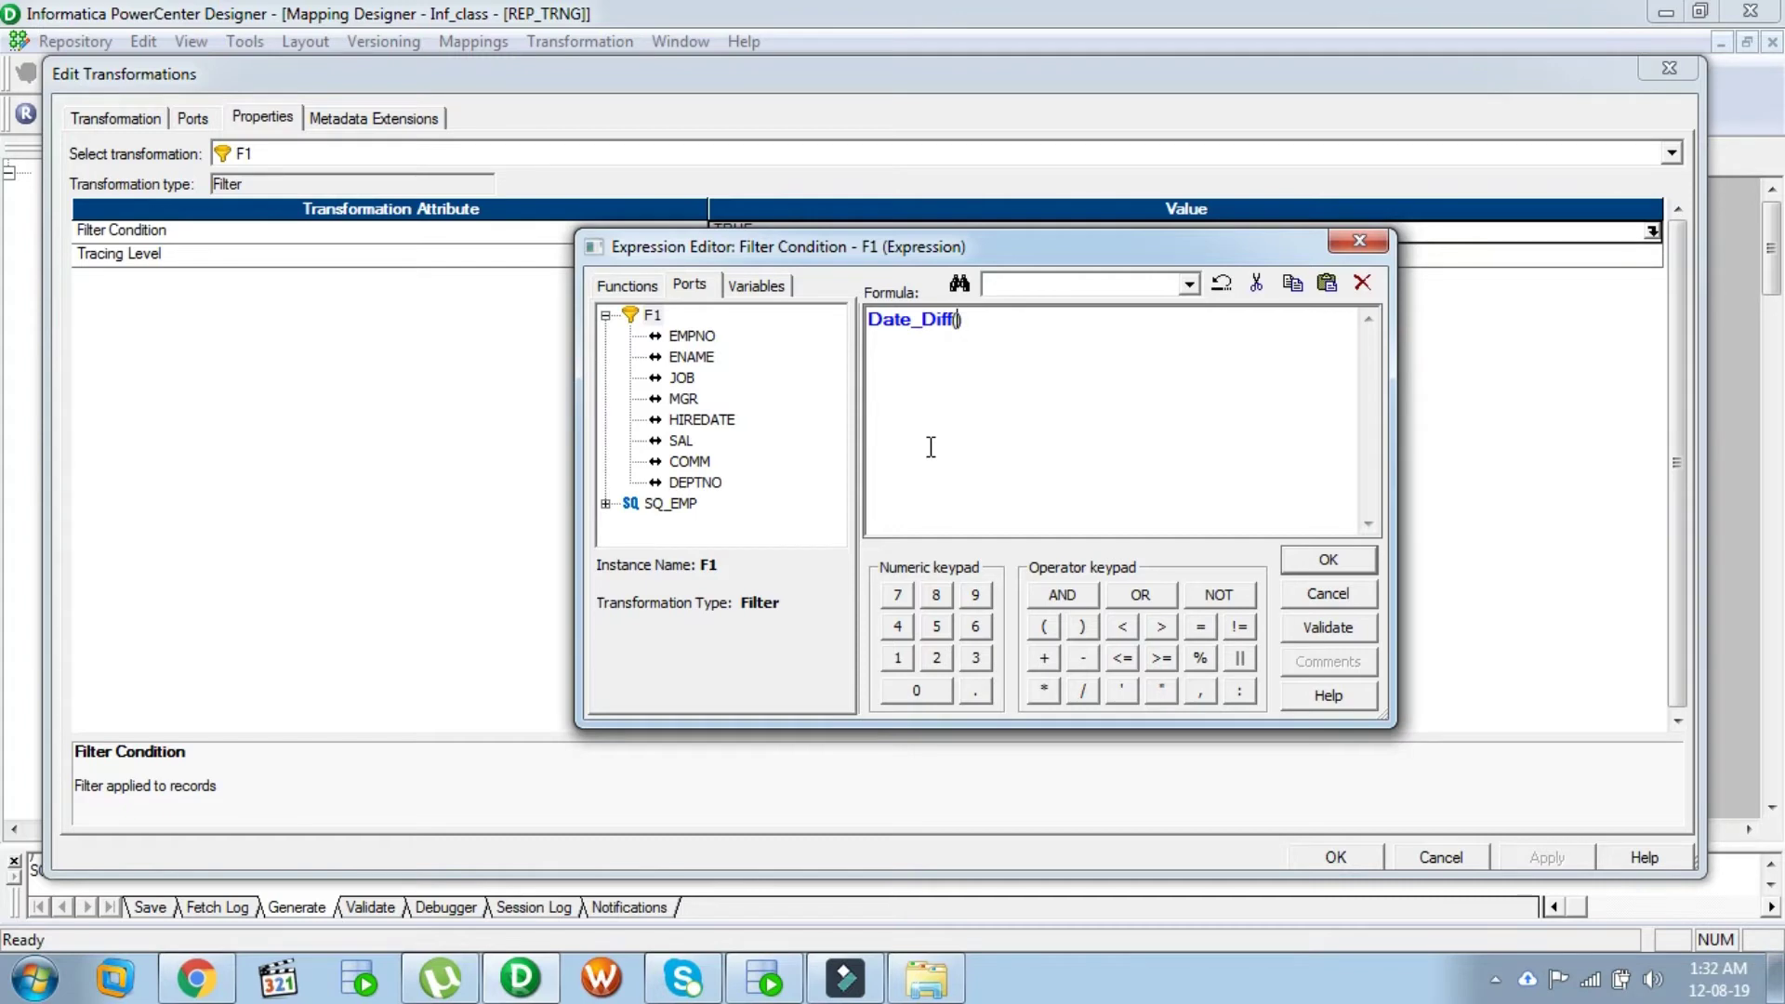
pyautogui.write('sysdate,hiredate,')
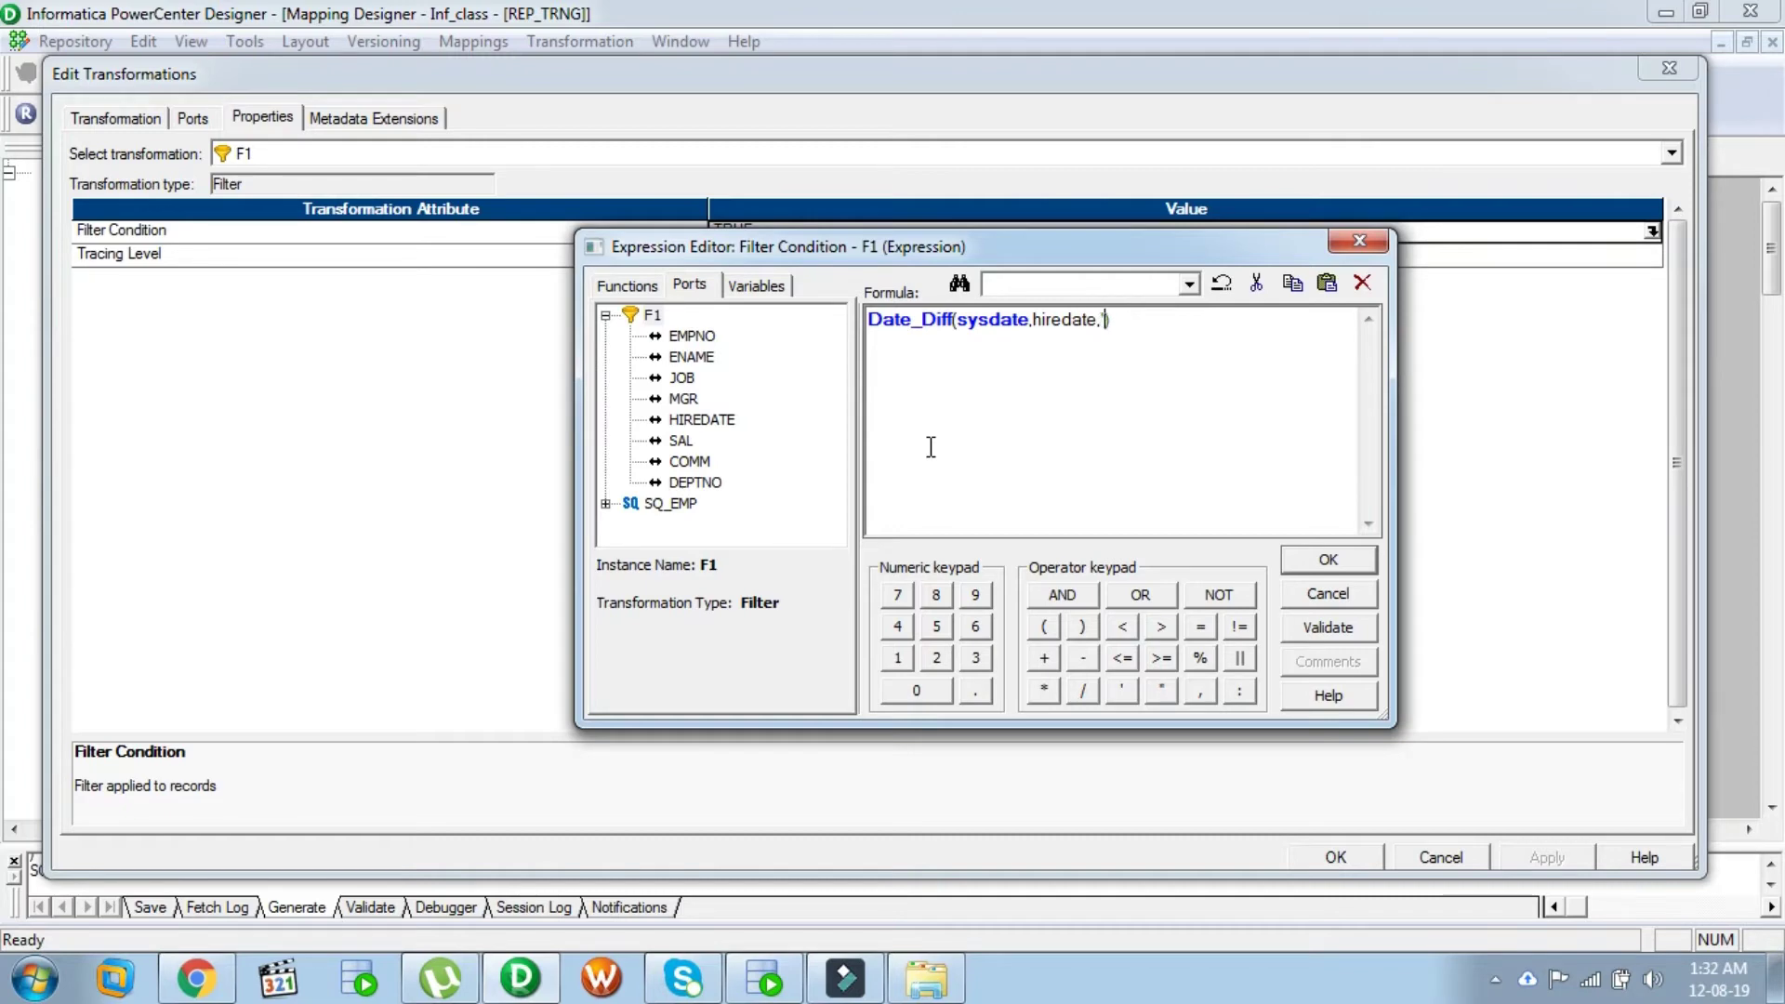
pyautogui.write('yyyy')
pyautogui.write('>10 and JOB')
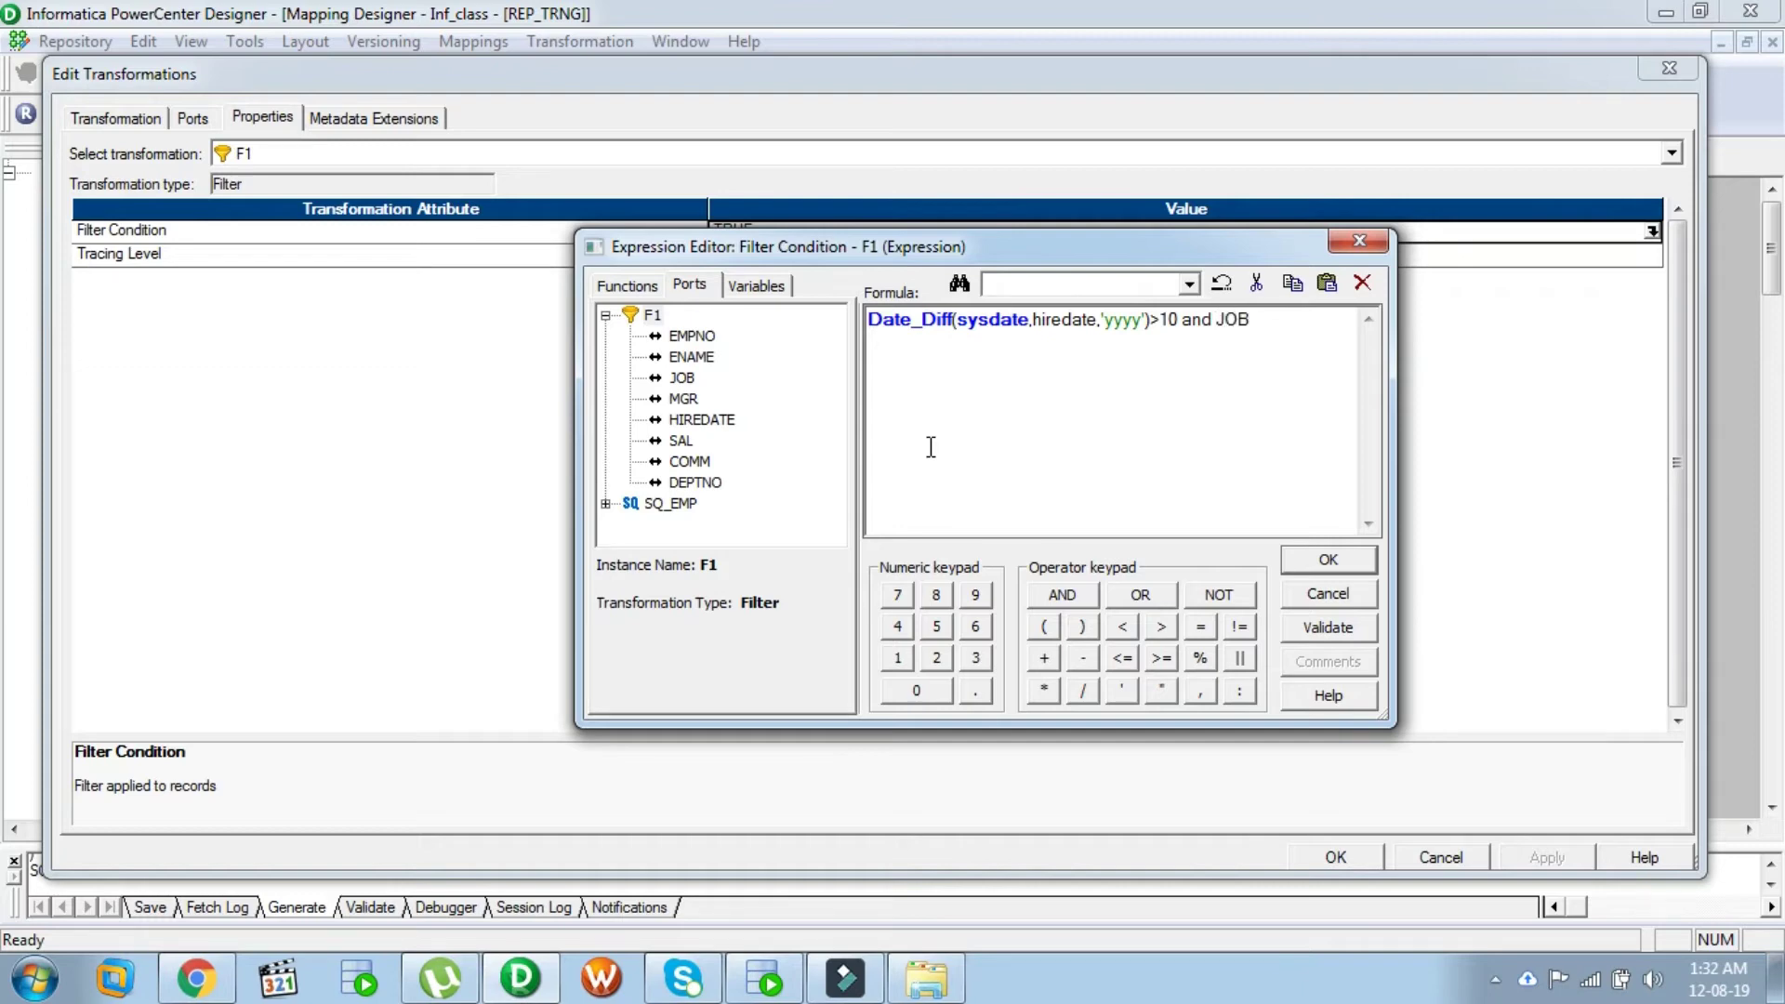
pyautogui.write("='")
pyautogui.write('MAN')
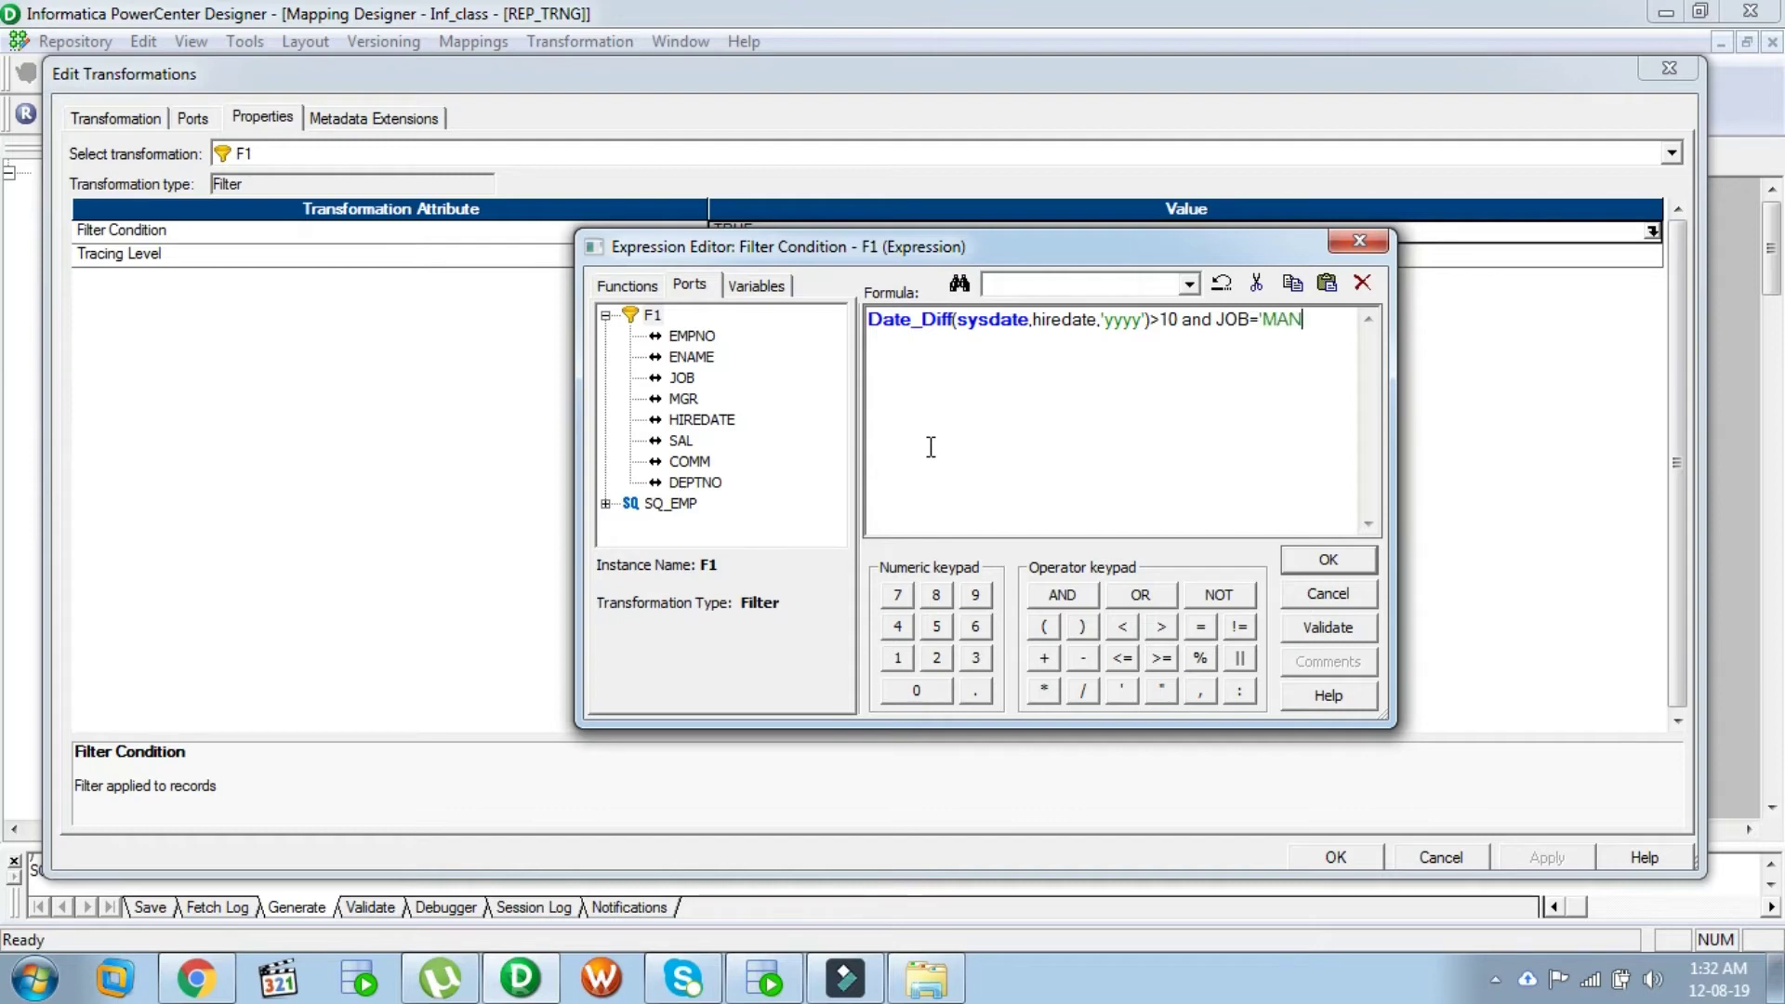
pyautogui.write("AGER'")
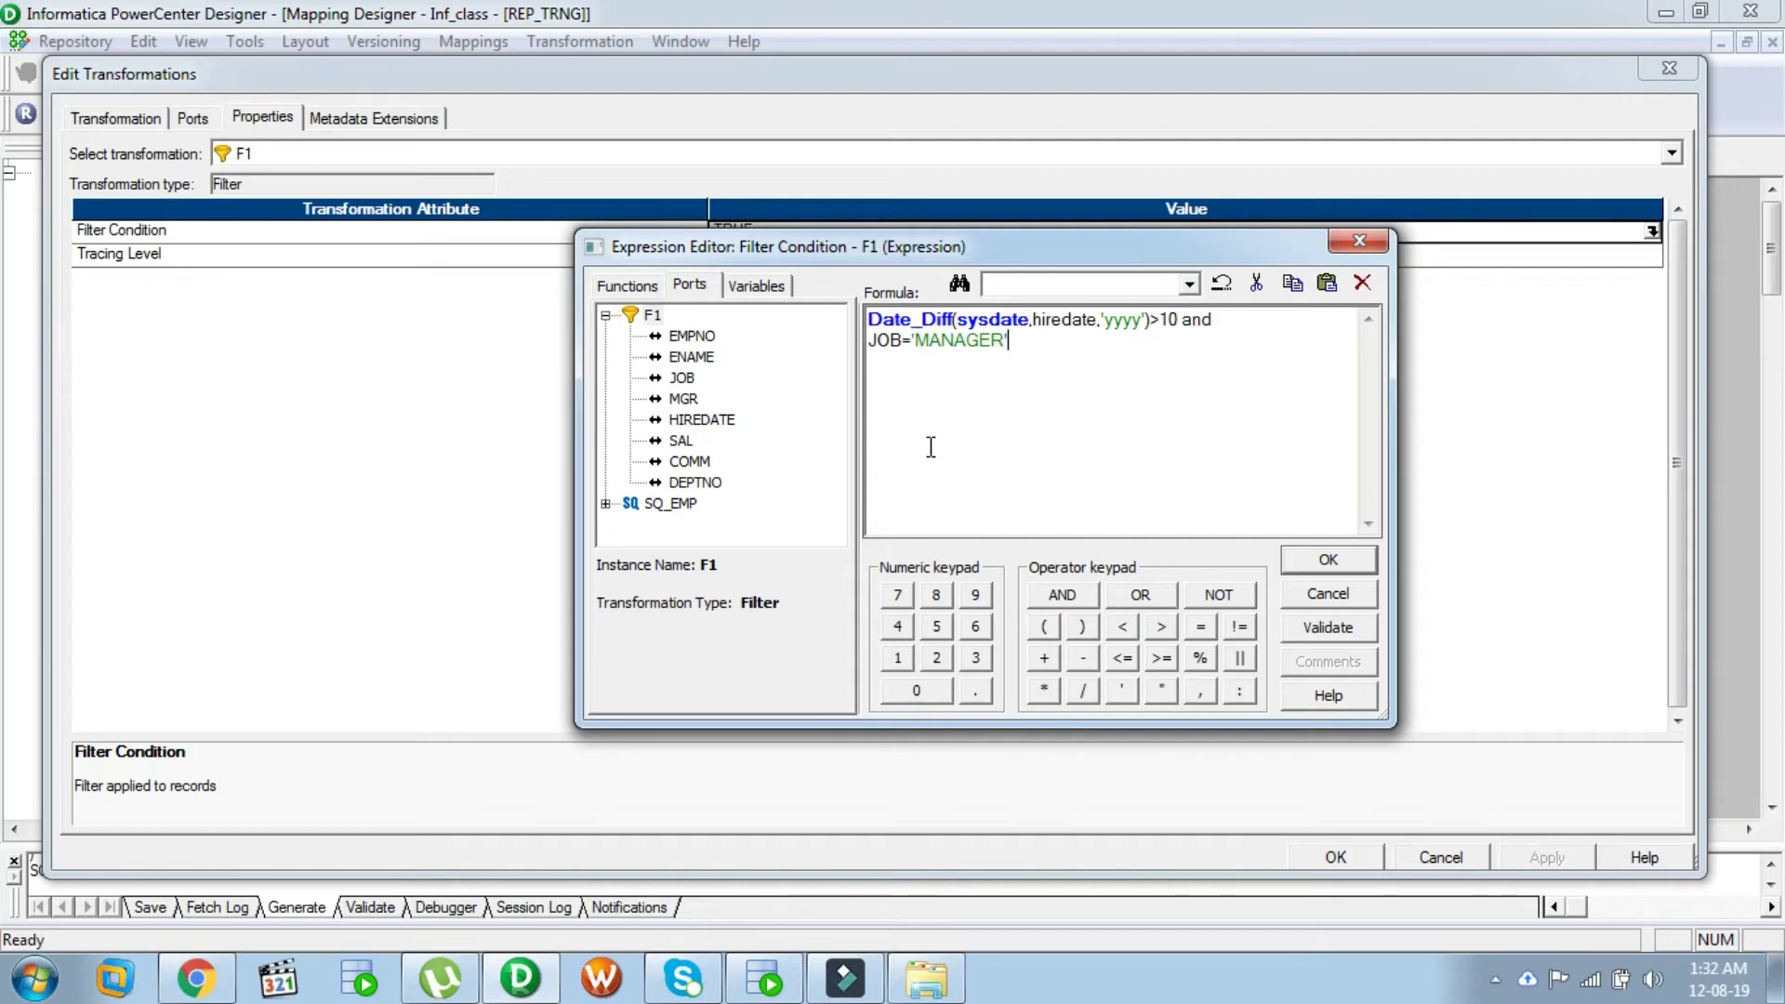
# Step: Validate the filter condition expression and apply it to the F1 transformation
pyautogui.click(1325, 624)
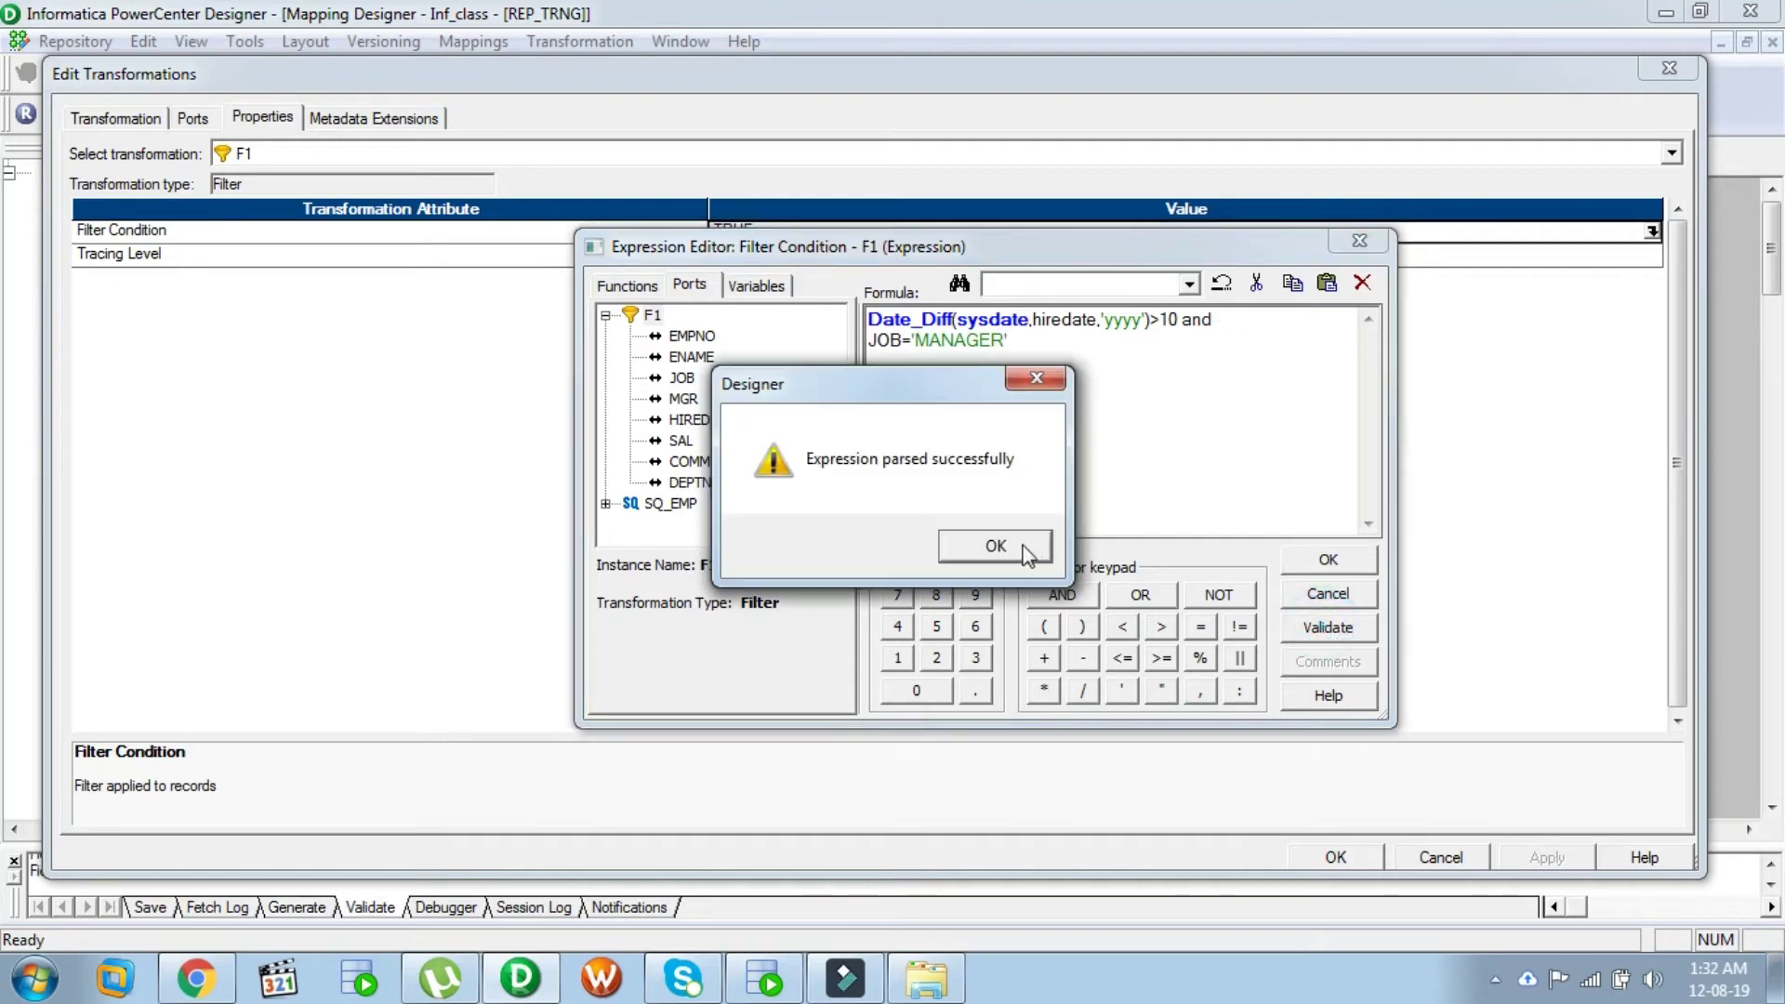
pyautogui.click(996, 547)
pyautogui.click(1324, 561)
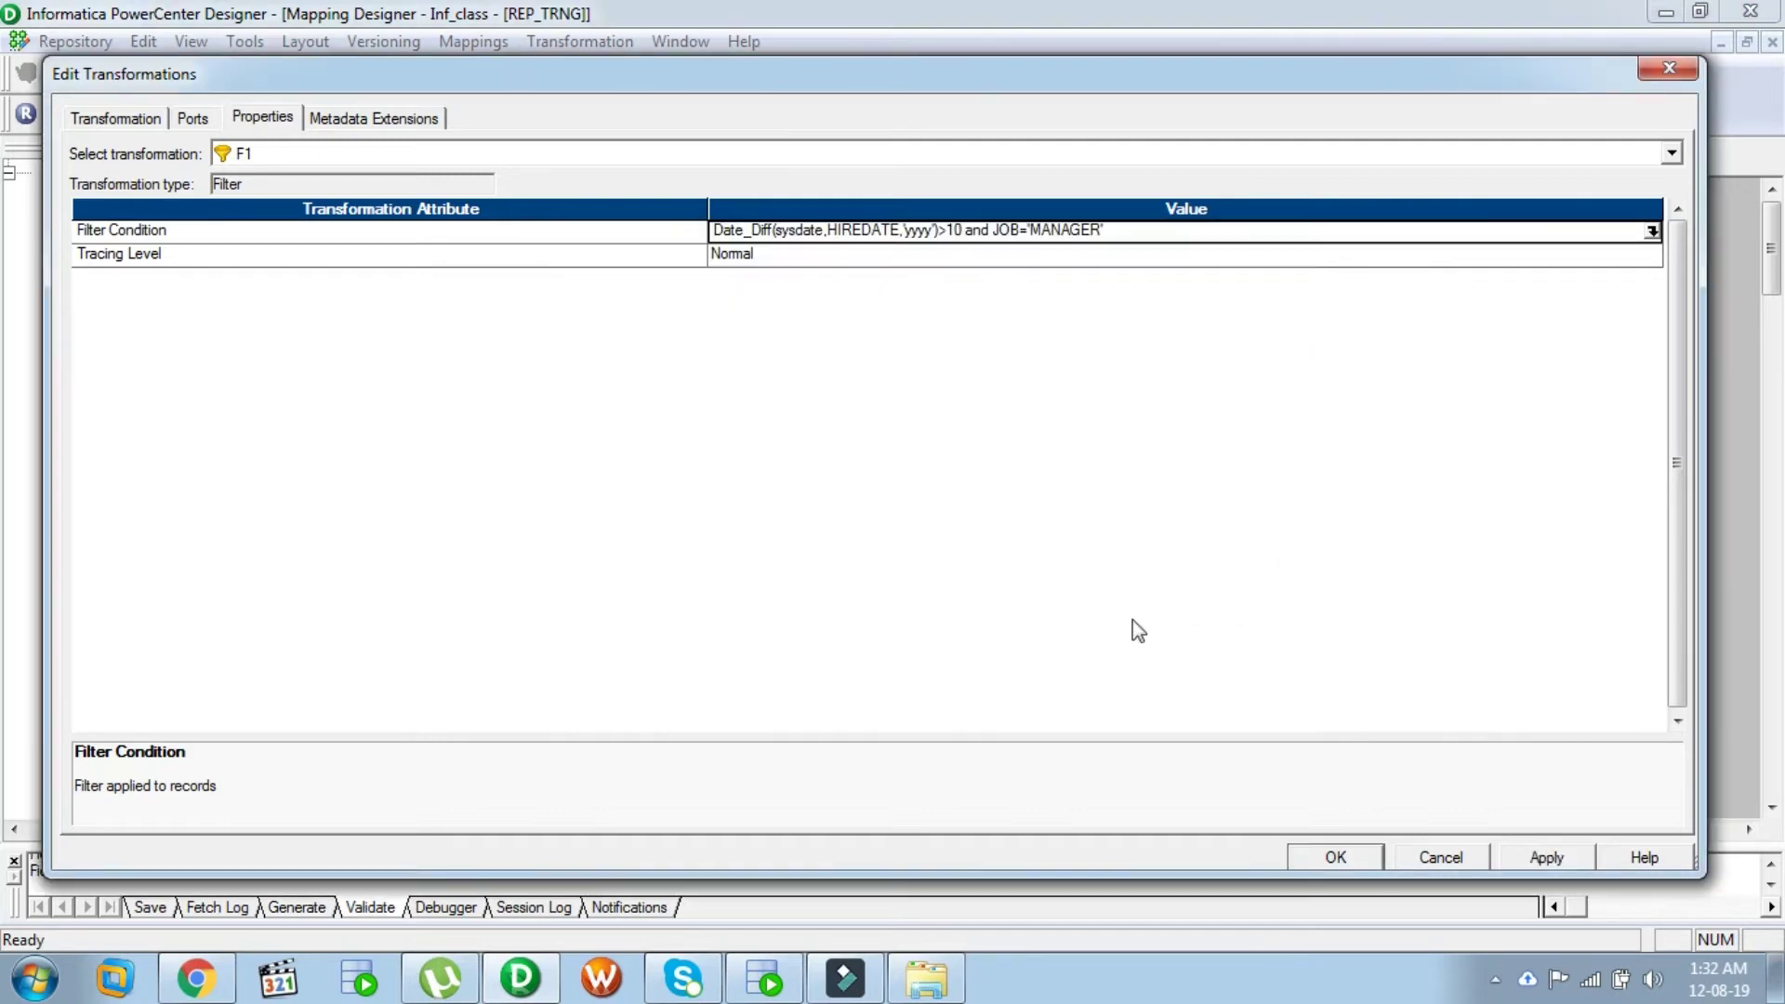
pyautogui.click(1549, 855)
pyautogui.click(1320, 861)
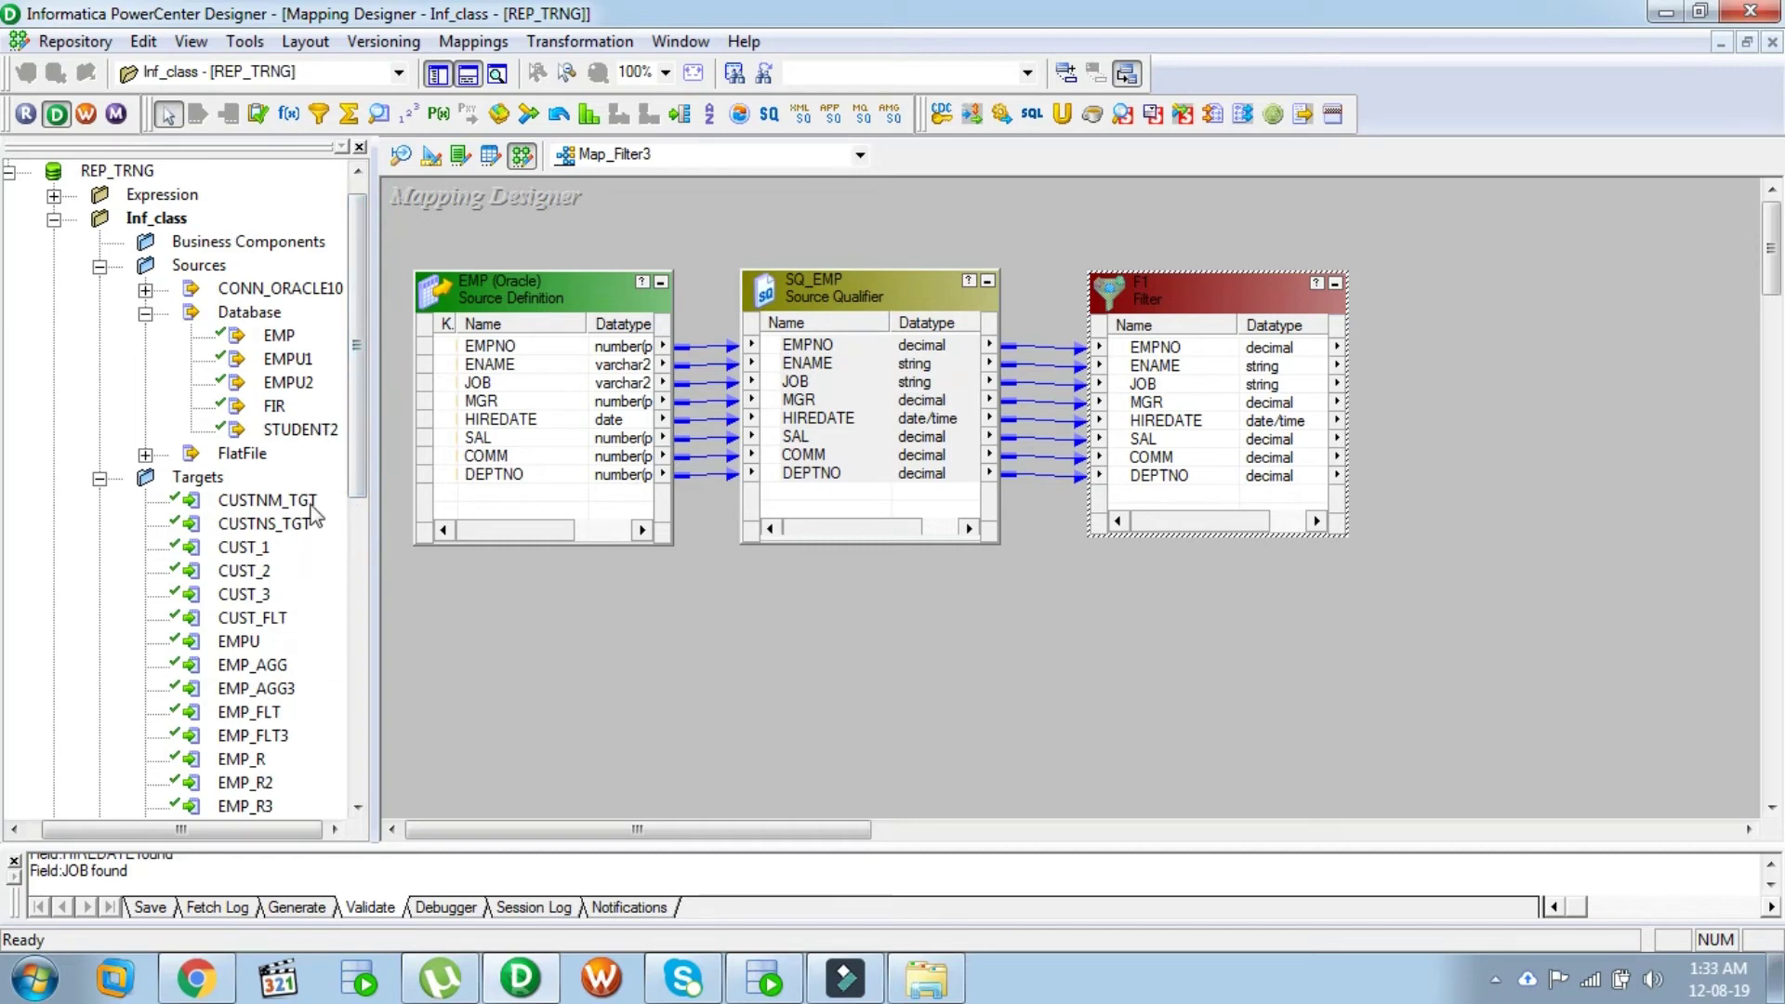
# Step: Add the EMP_FLT3 target definition to the mapping, beyond the F1 filter
pyautogui.moveTo(355, 459); pyautogui.dragTo(366, 525)
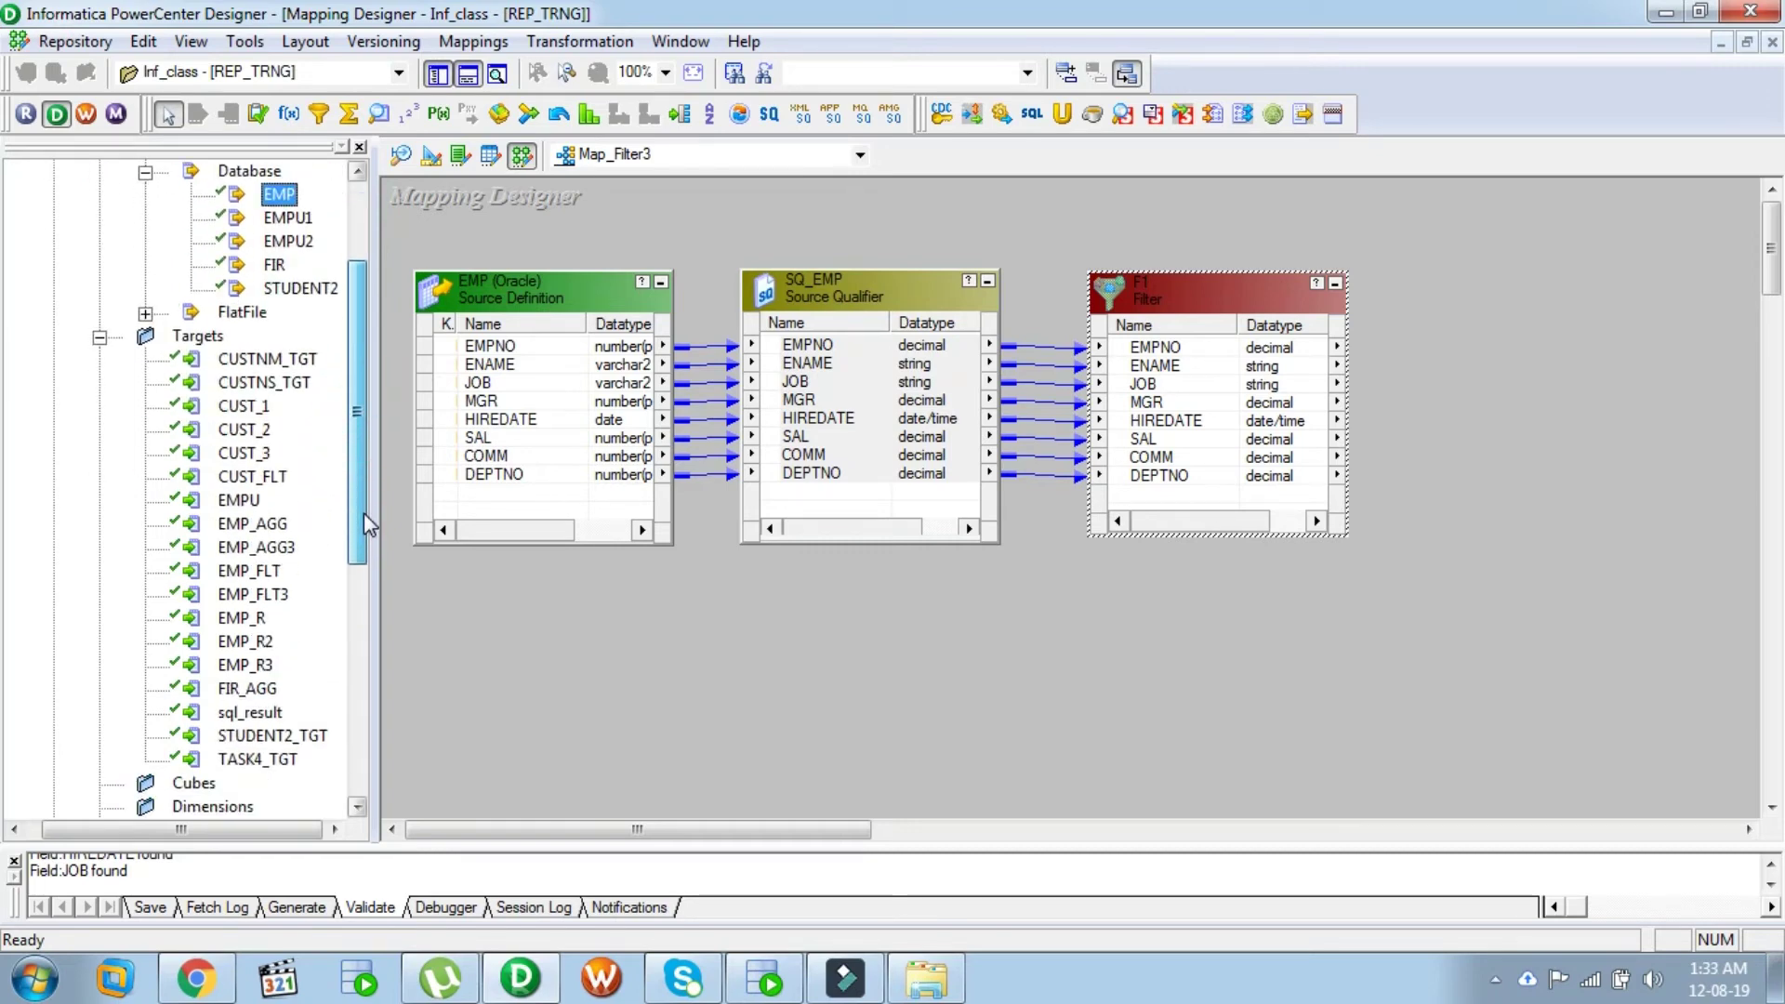
pyautogui.click(243, 595)
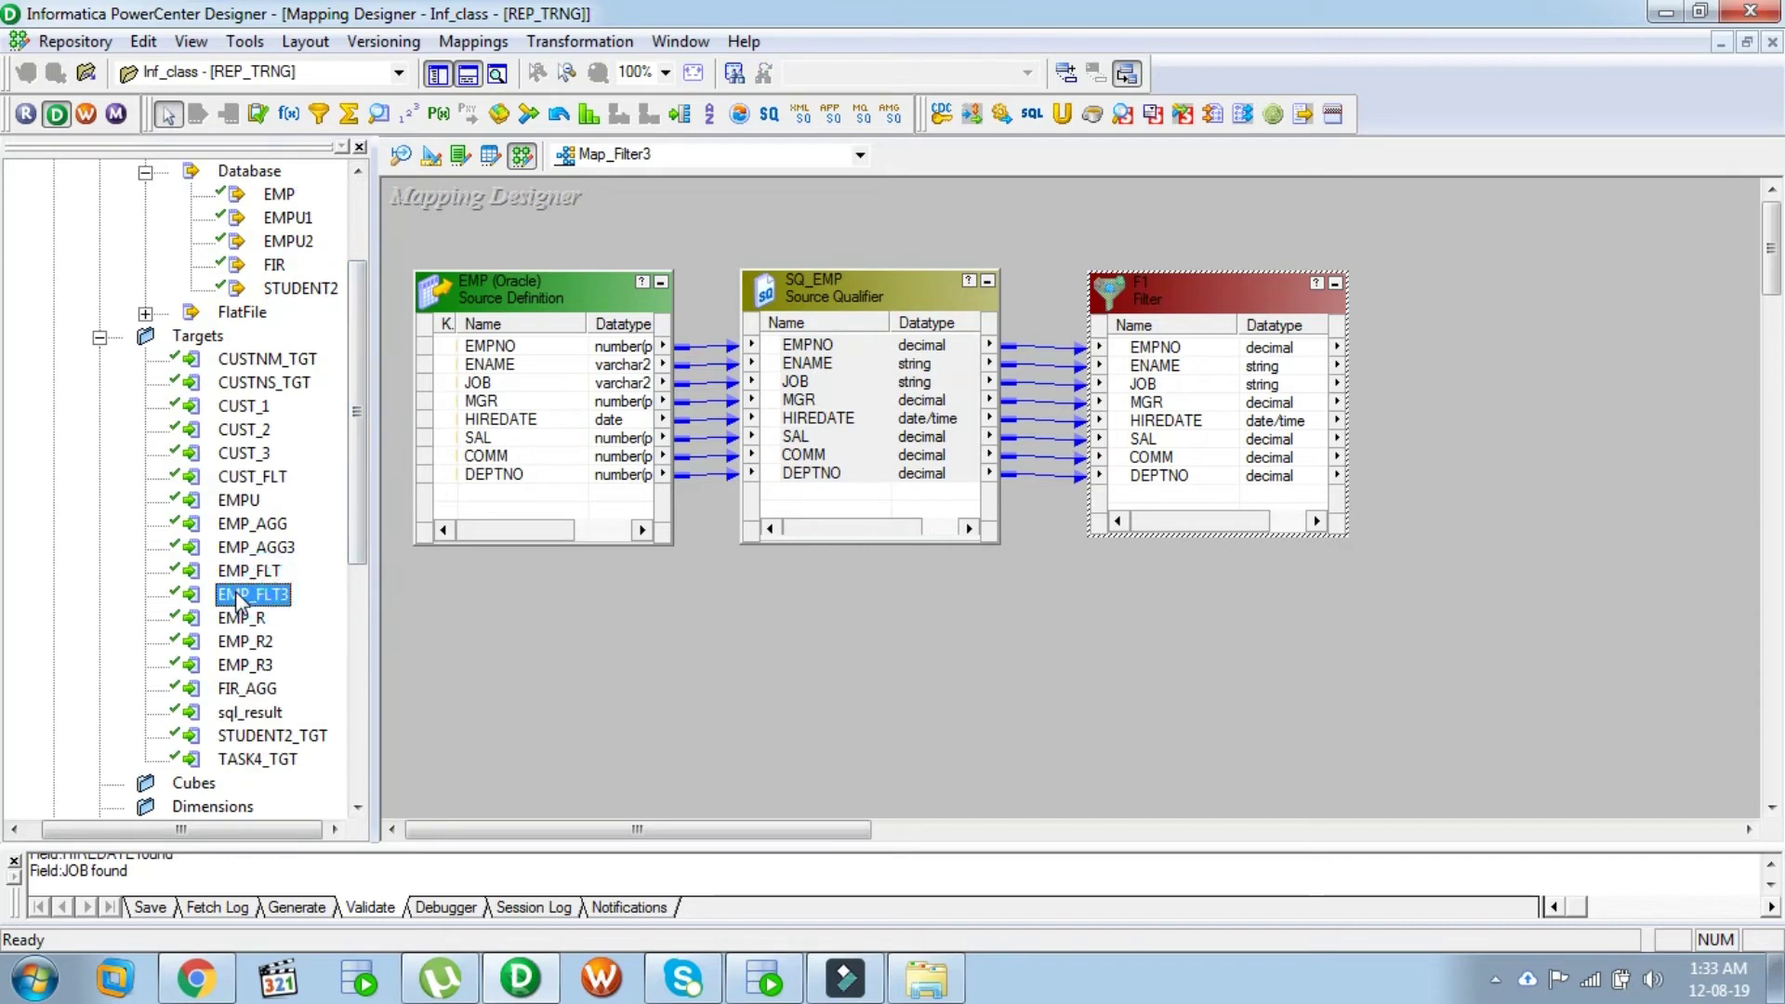
pyautogui.moveTo(239, 603); pyautogui.dragTo(1562, 279)
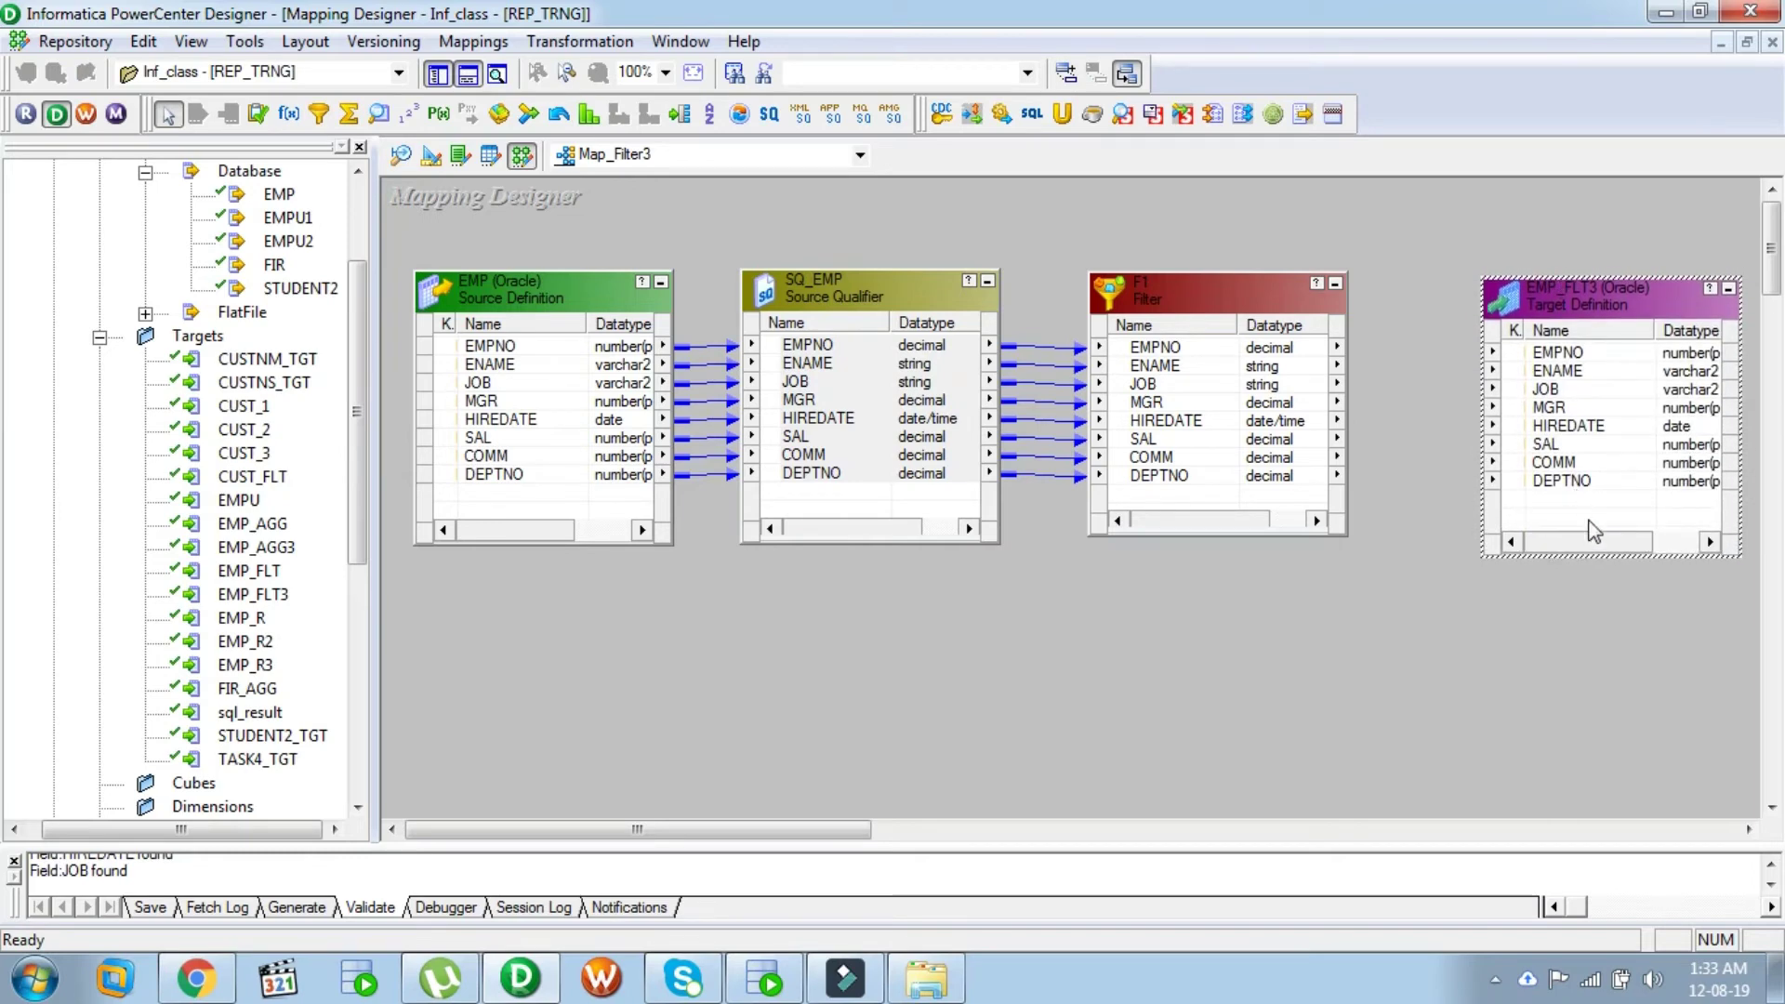
# Step: Link all F1 filter ports, EMPNO through DEPTNO, to the matching columns of the EMP_FLT3 target
pyautogui.click(1131, 355)
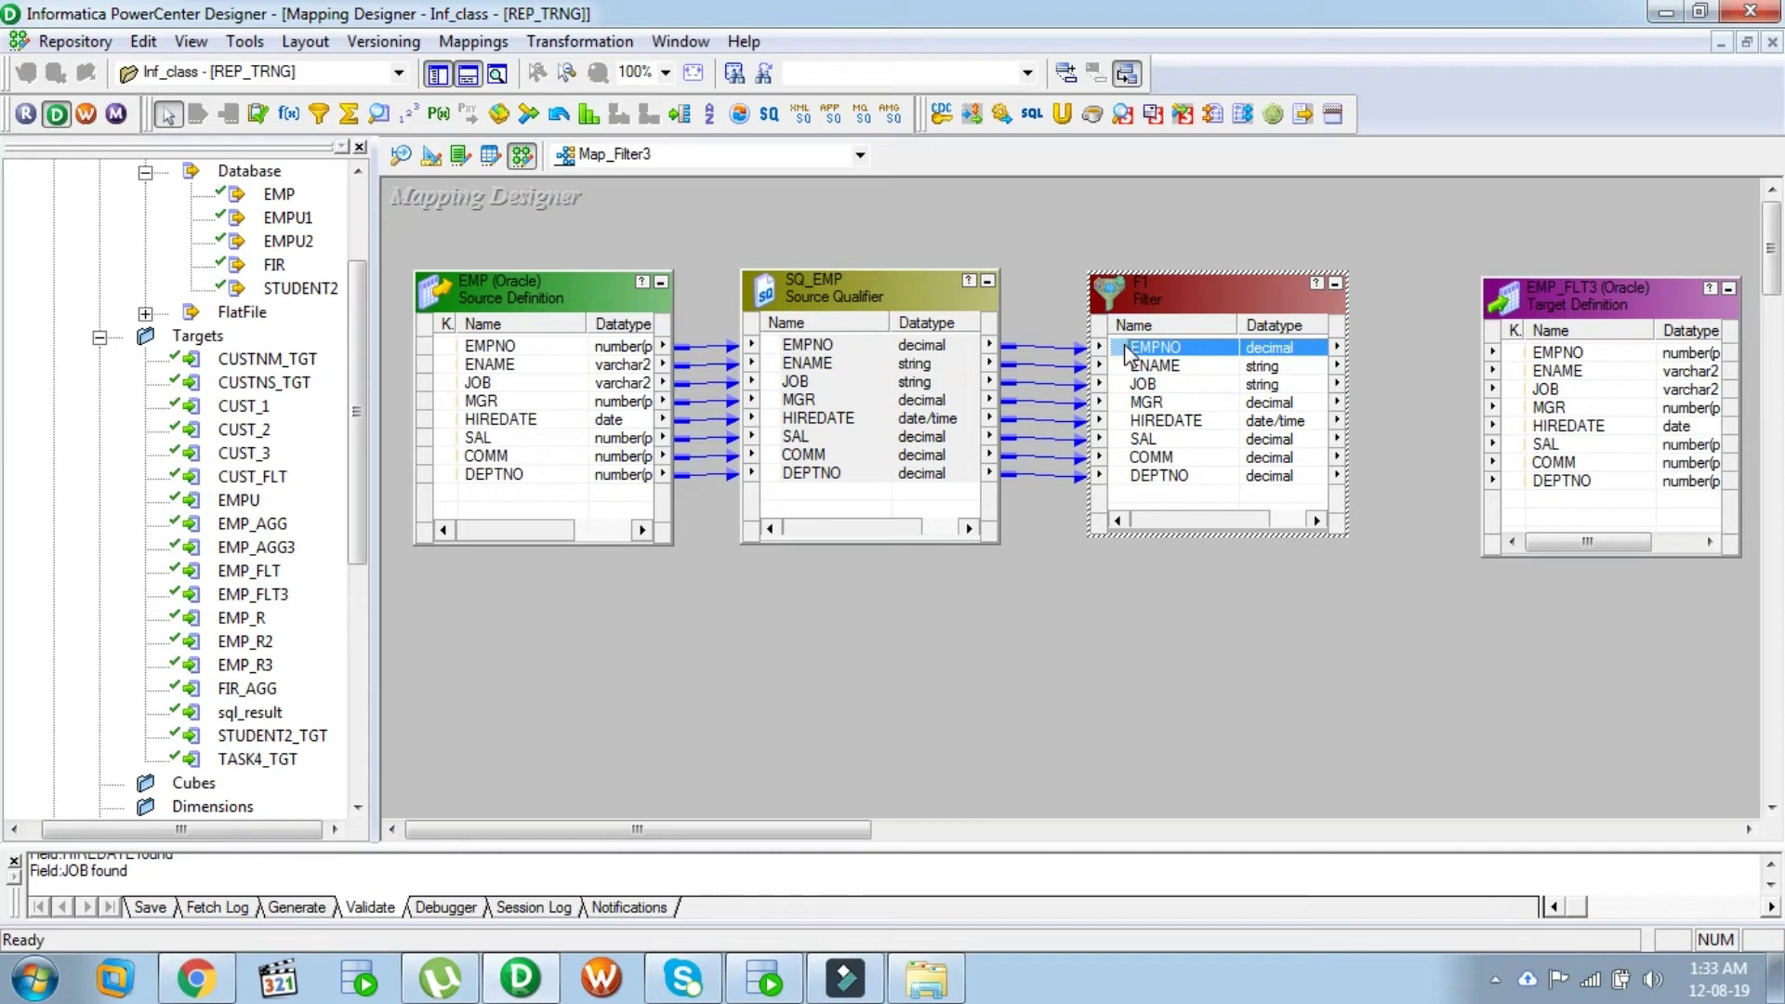
pyautogui.hotkey('shift', 'Down')
pyautogui.hotkey('shift', 'Down')
pyautogui.hotkey('shift', 'Down')
pyautogui.hotkey('shift', 'Down')
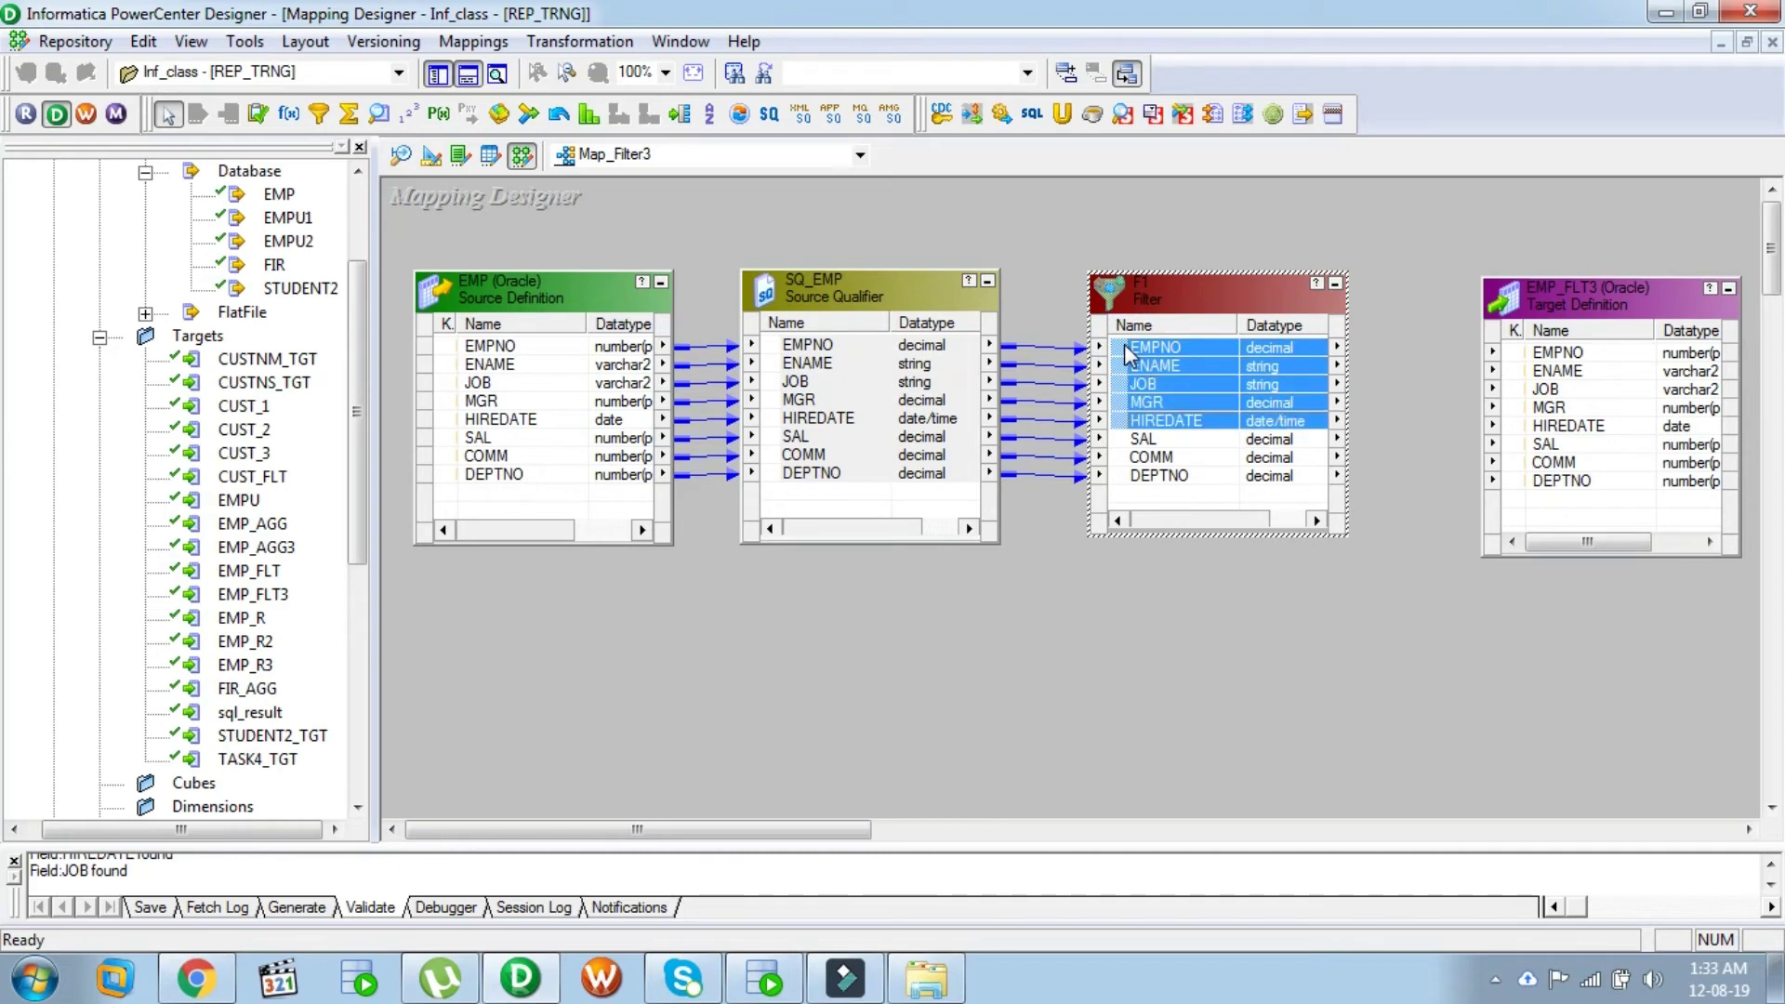
pyautogui.hotkey('shift', 'Down')
pyautogui.hotkey('shift', 'Down')
pyautogui.hotkey('shift', 'Down')
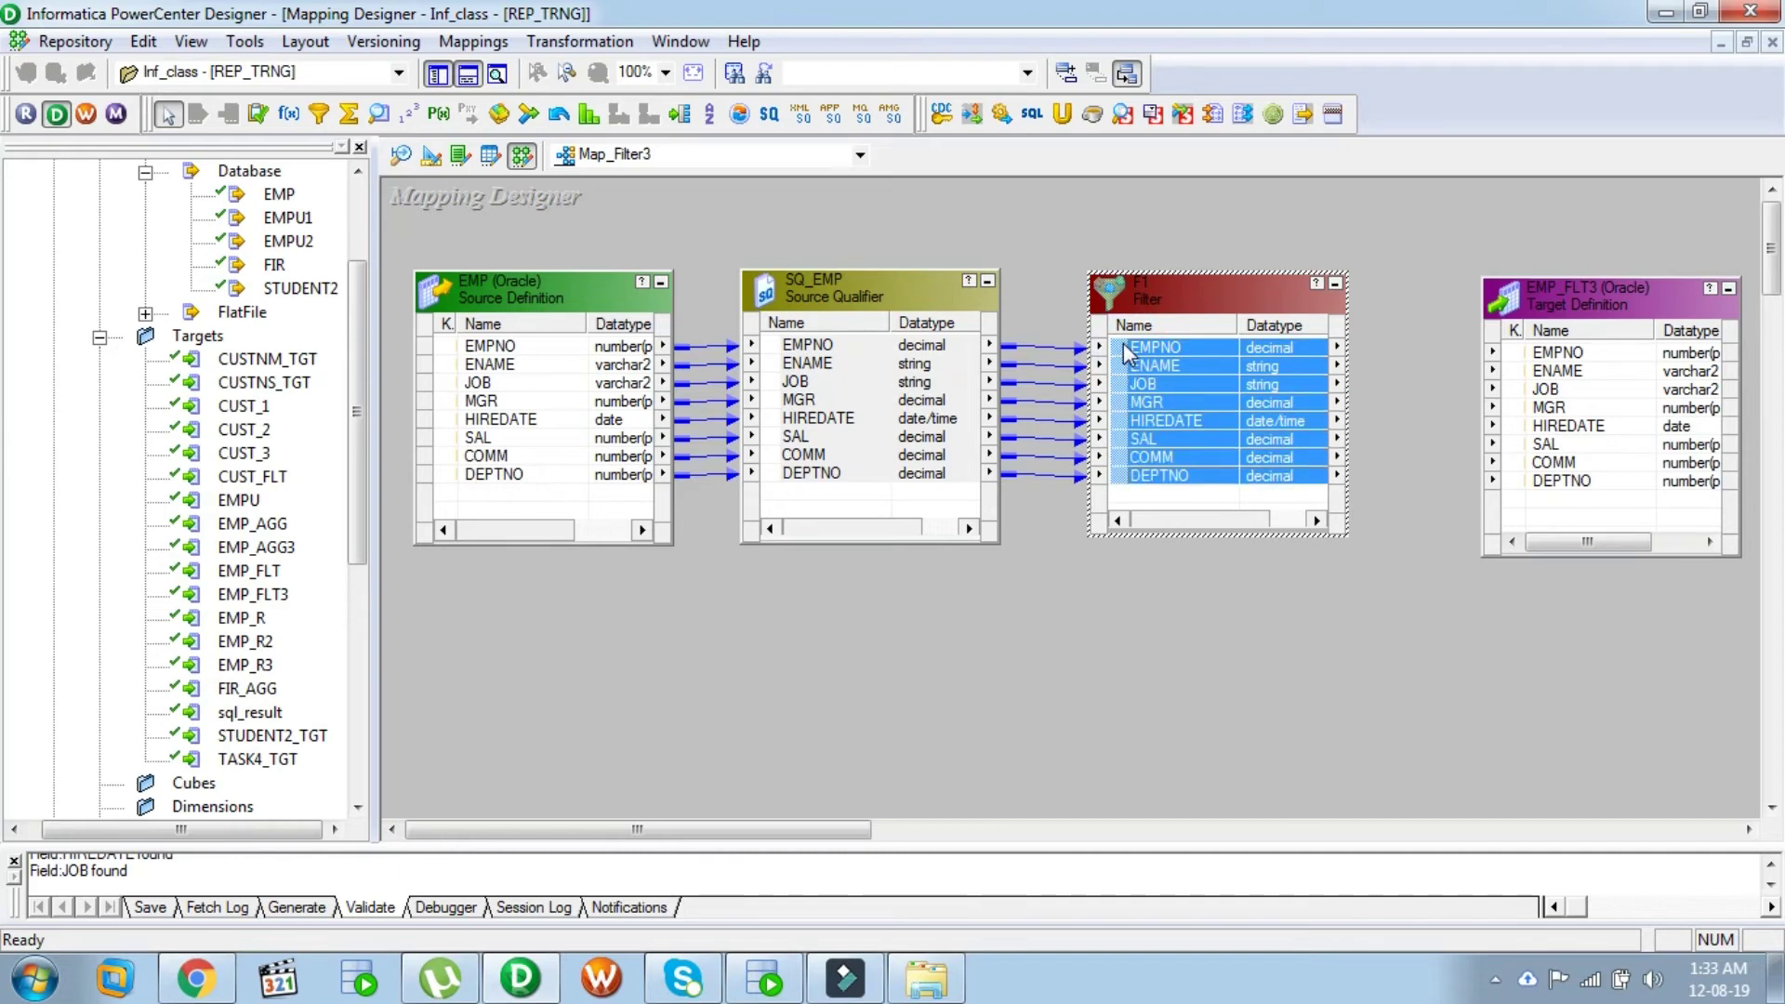
pyautogui.moveTo(1128, 353); pyautogui.dragTo(1528, 356)
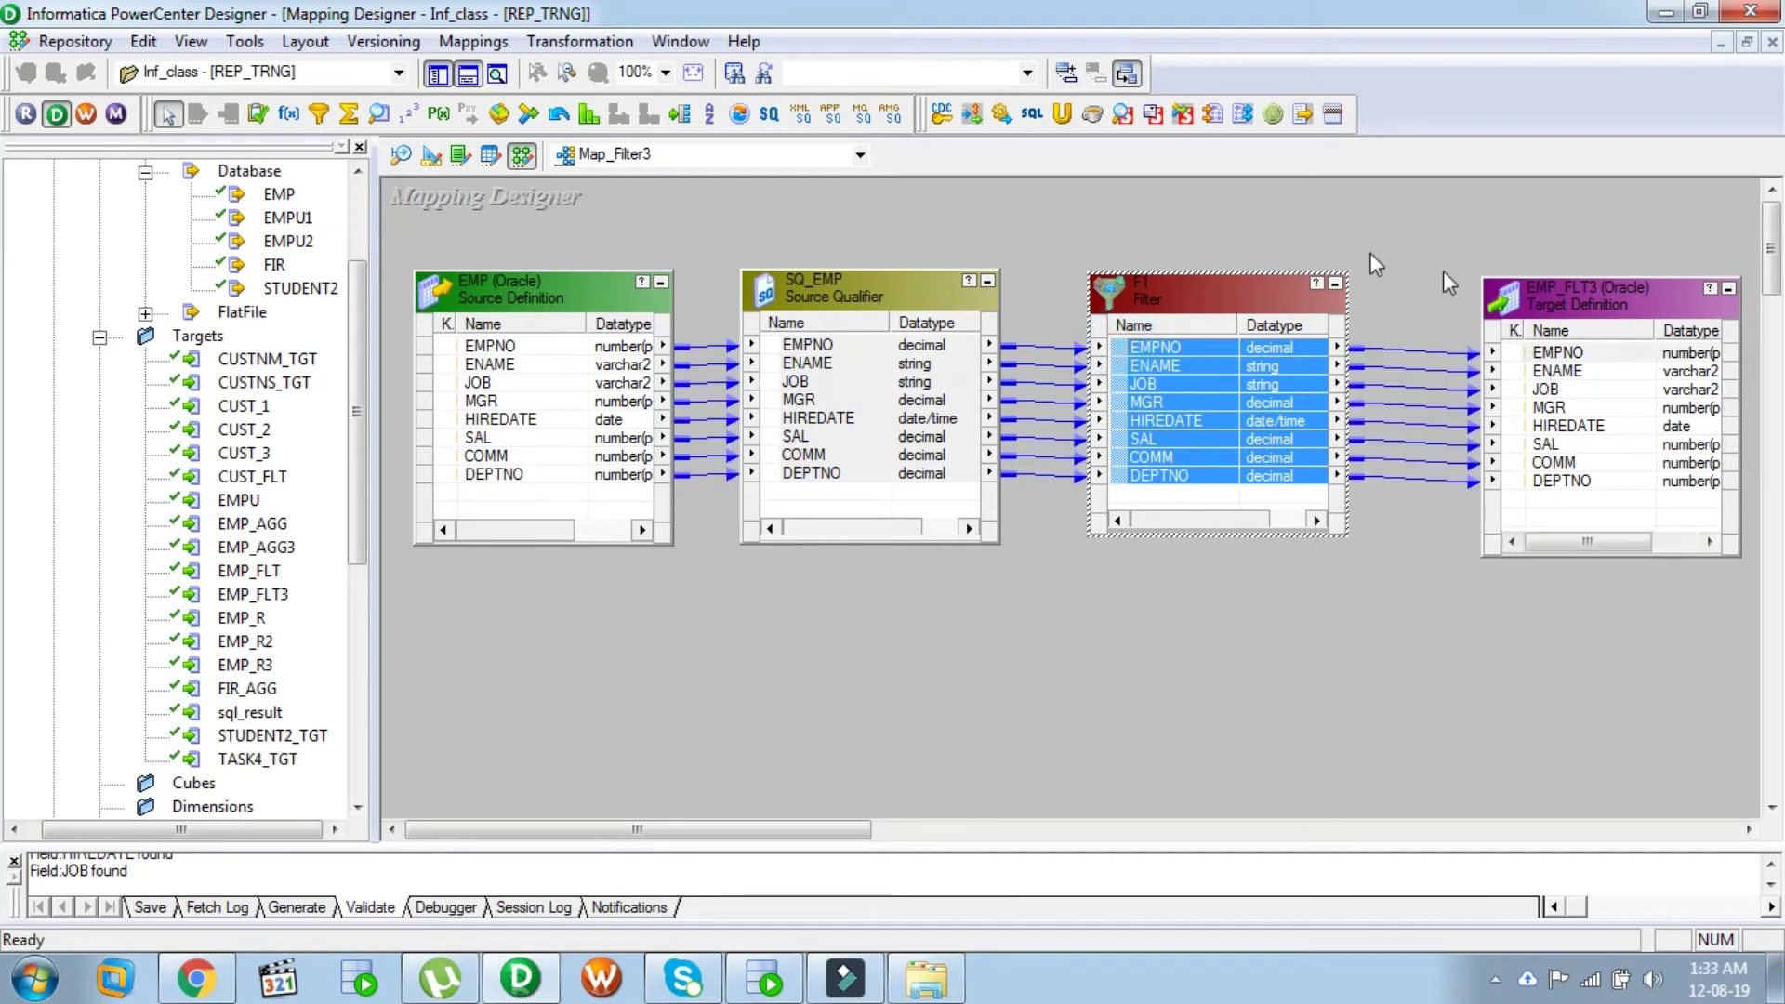
# Step: Validate the Map_Filter3 mapping and save it to the repository
pyautogui.click(473, 41)
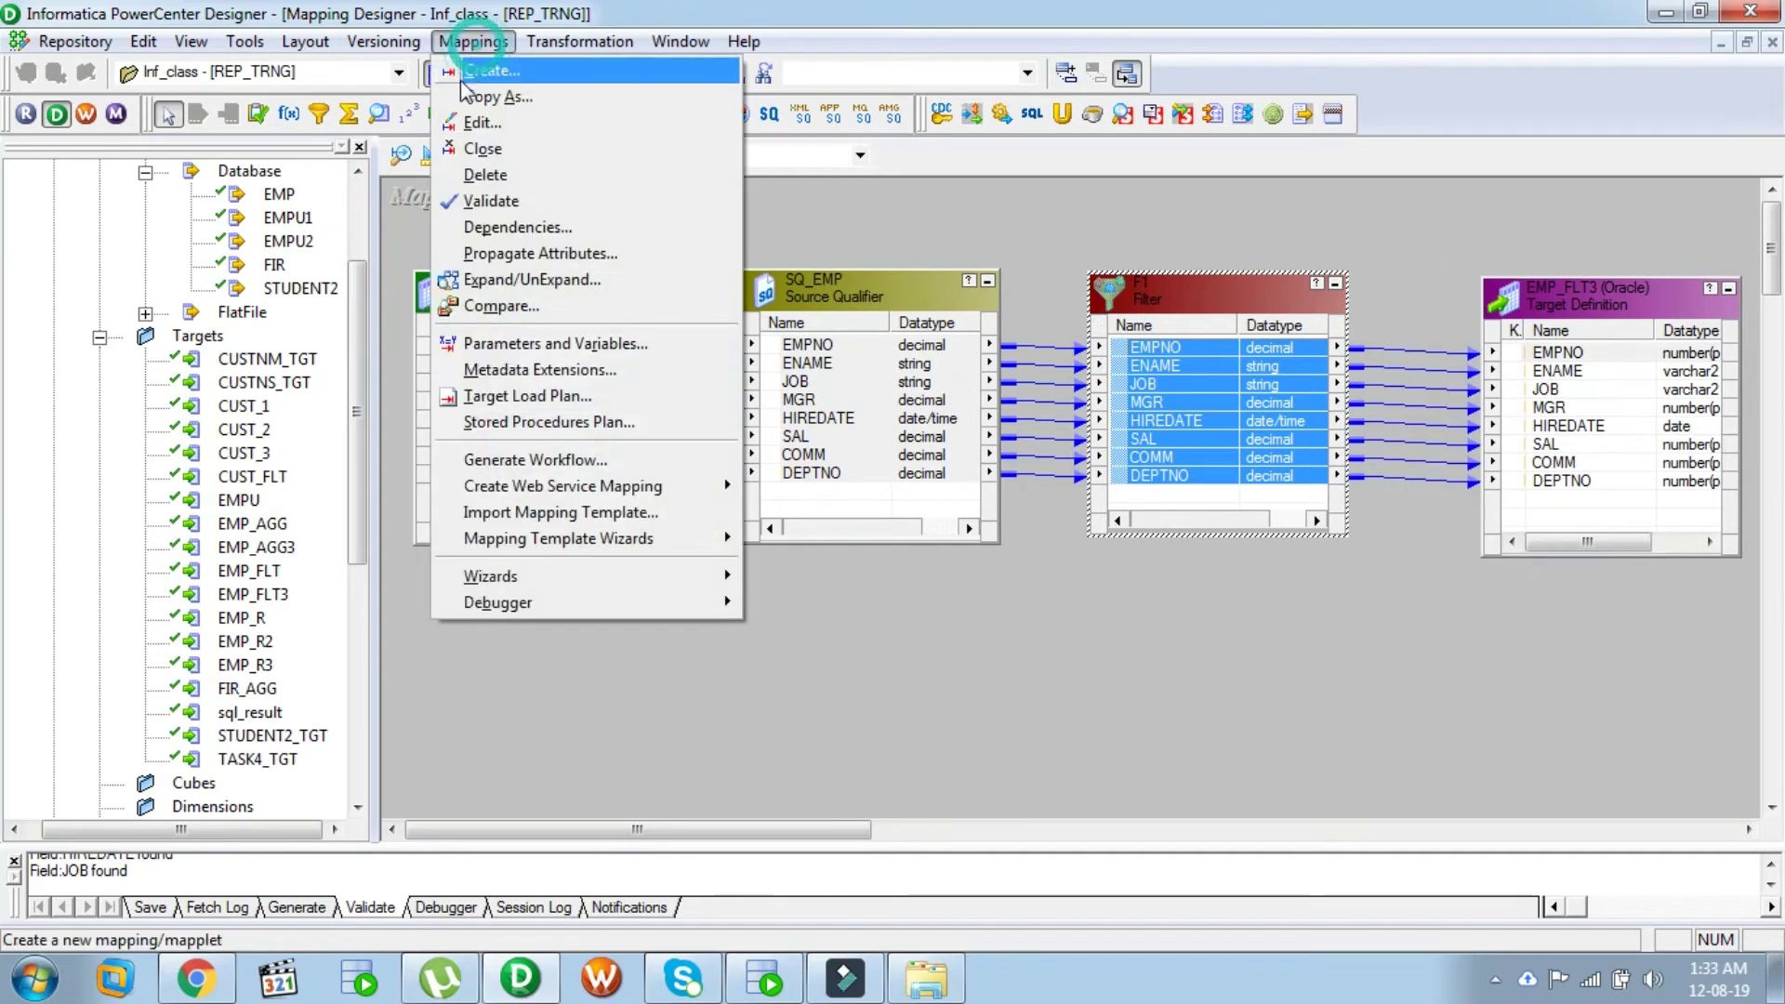
pyautogui.click(483, 203)
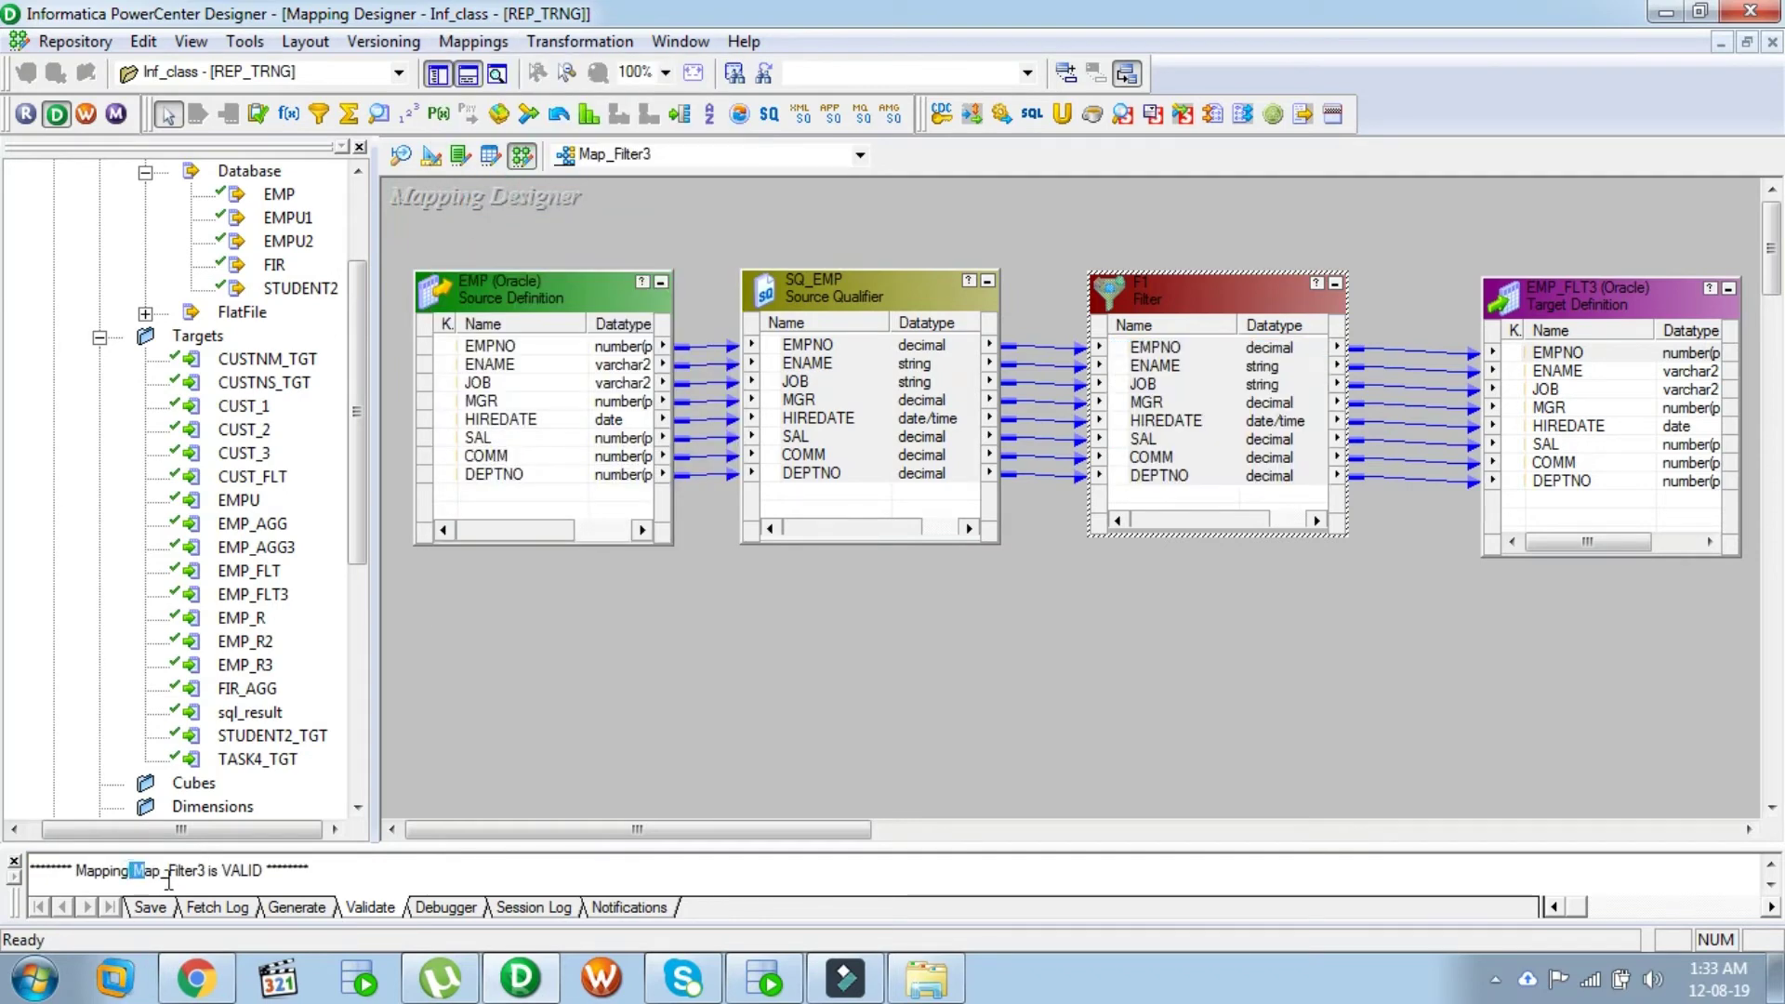
pyautogui.moveTo(131, 872); pyautogui.dragTo(290, 875)
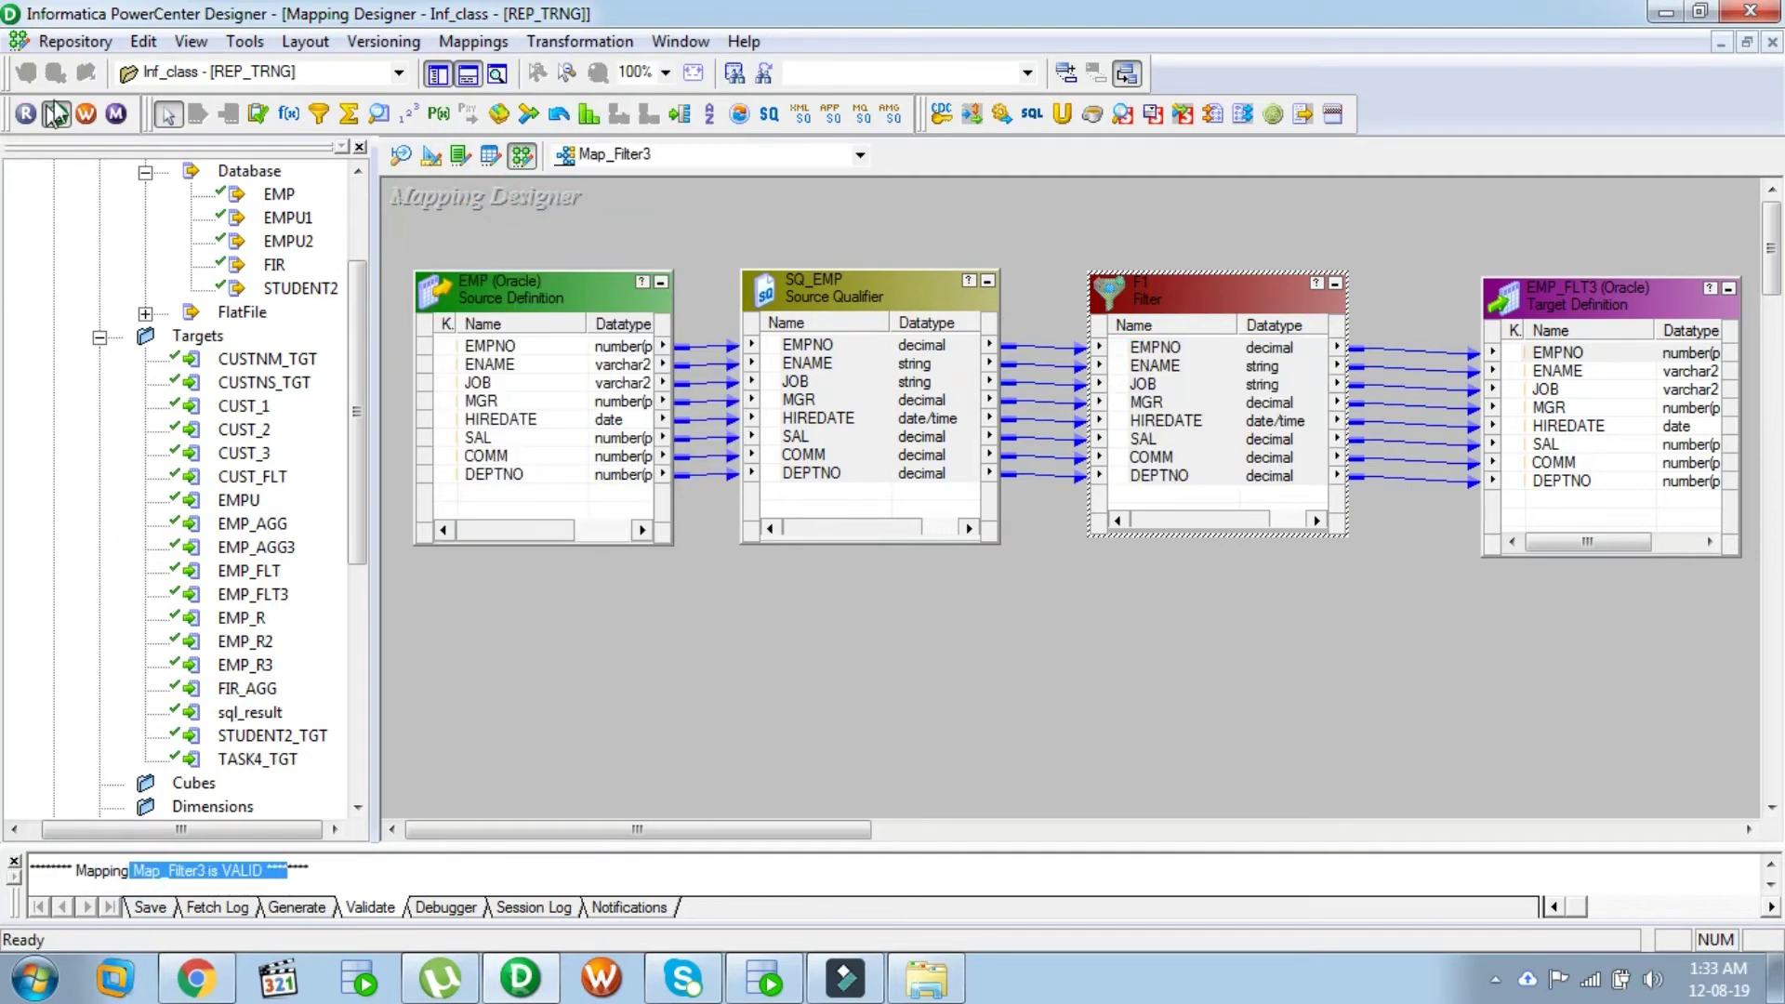
pyautogui.click(75, 41)
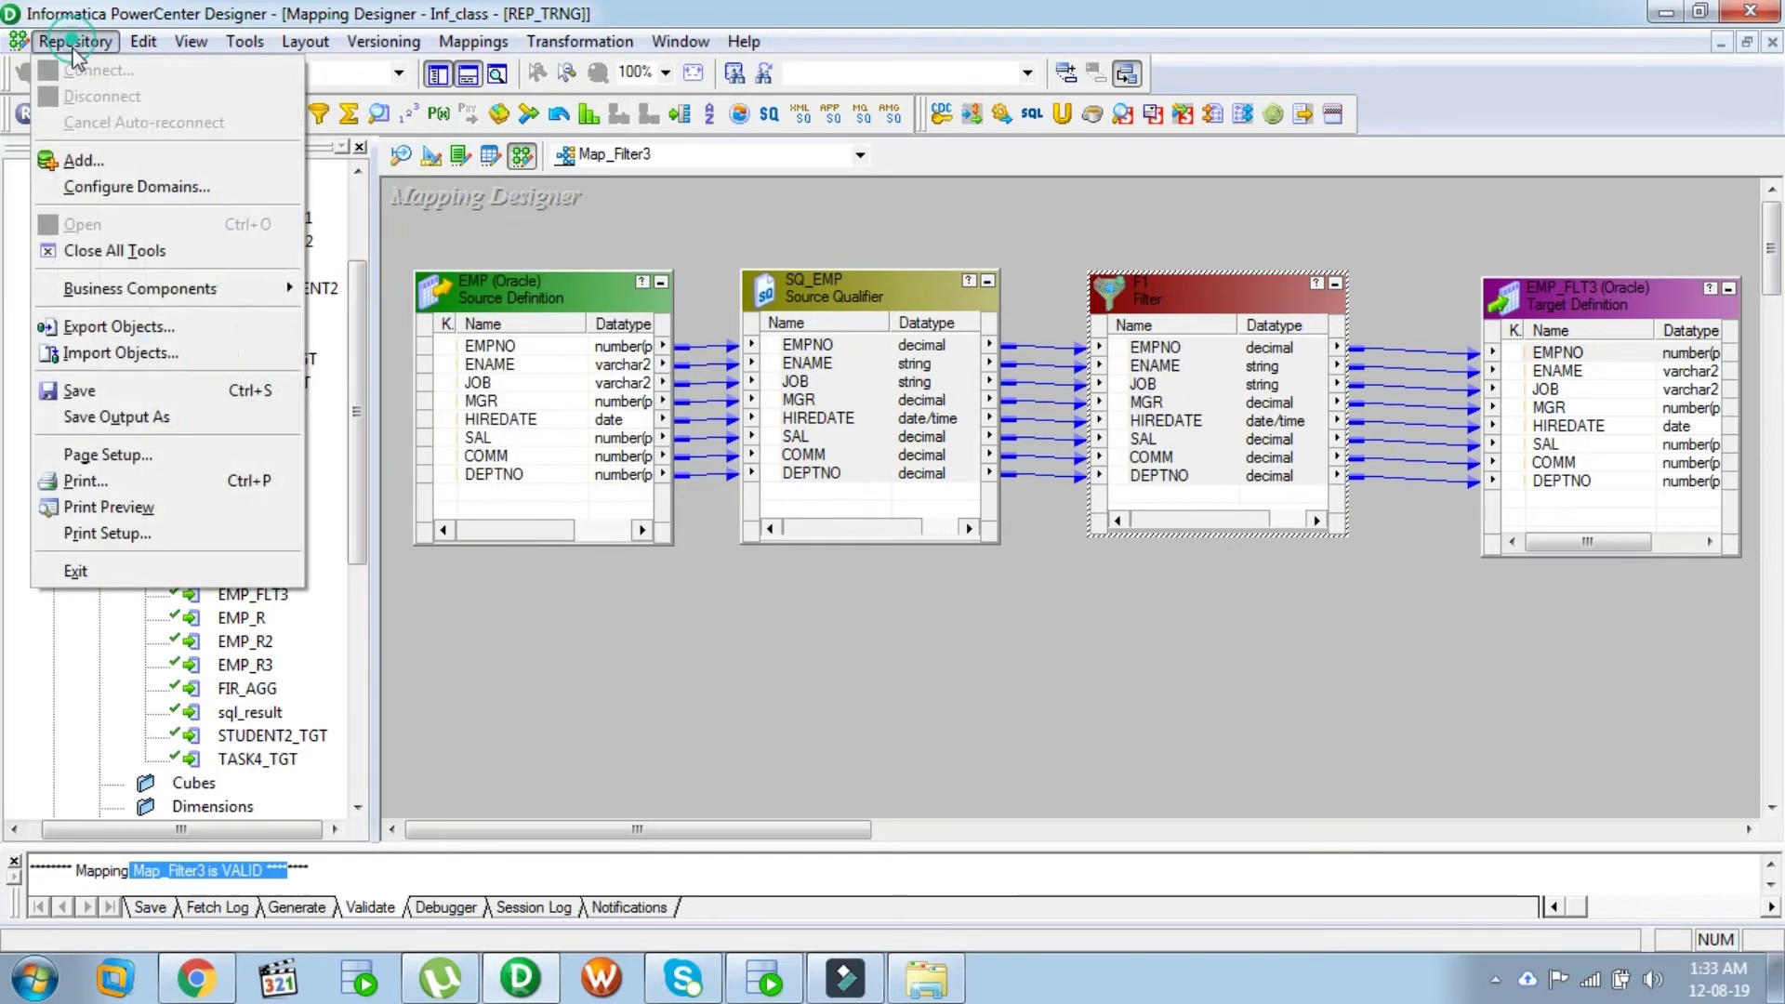
pyautogui.click(63, 386)
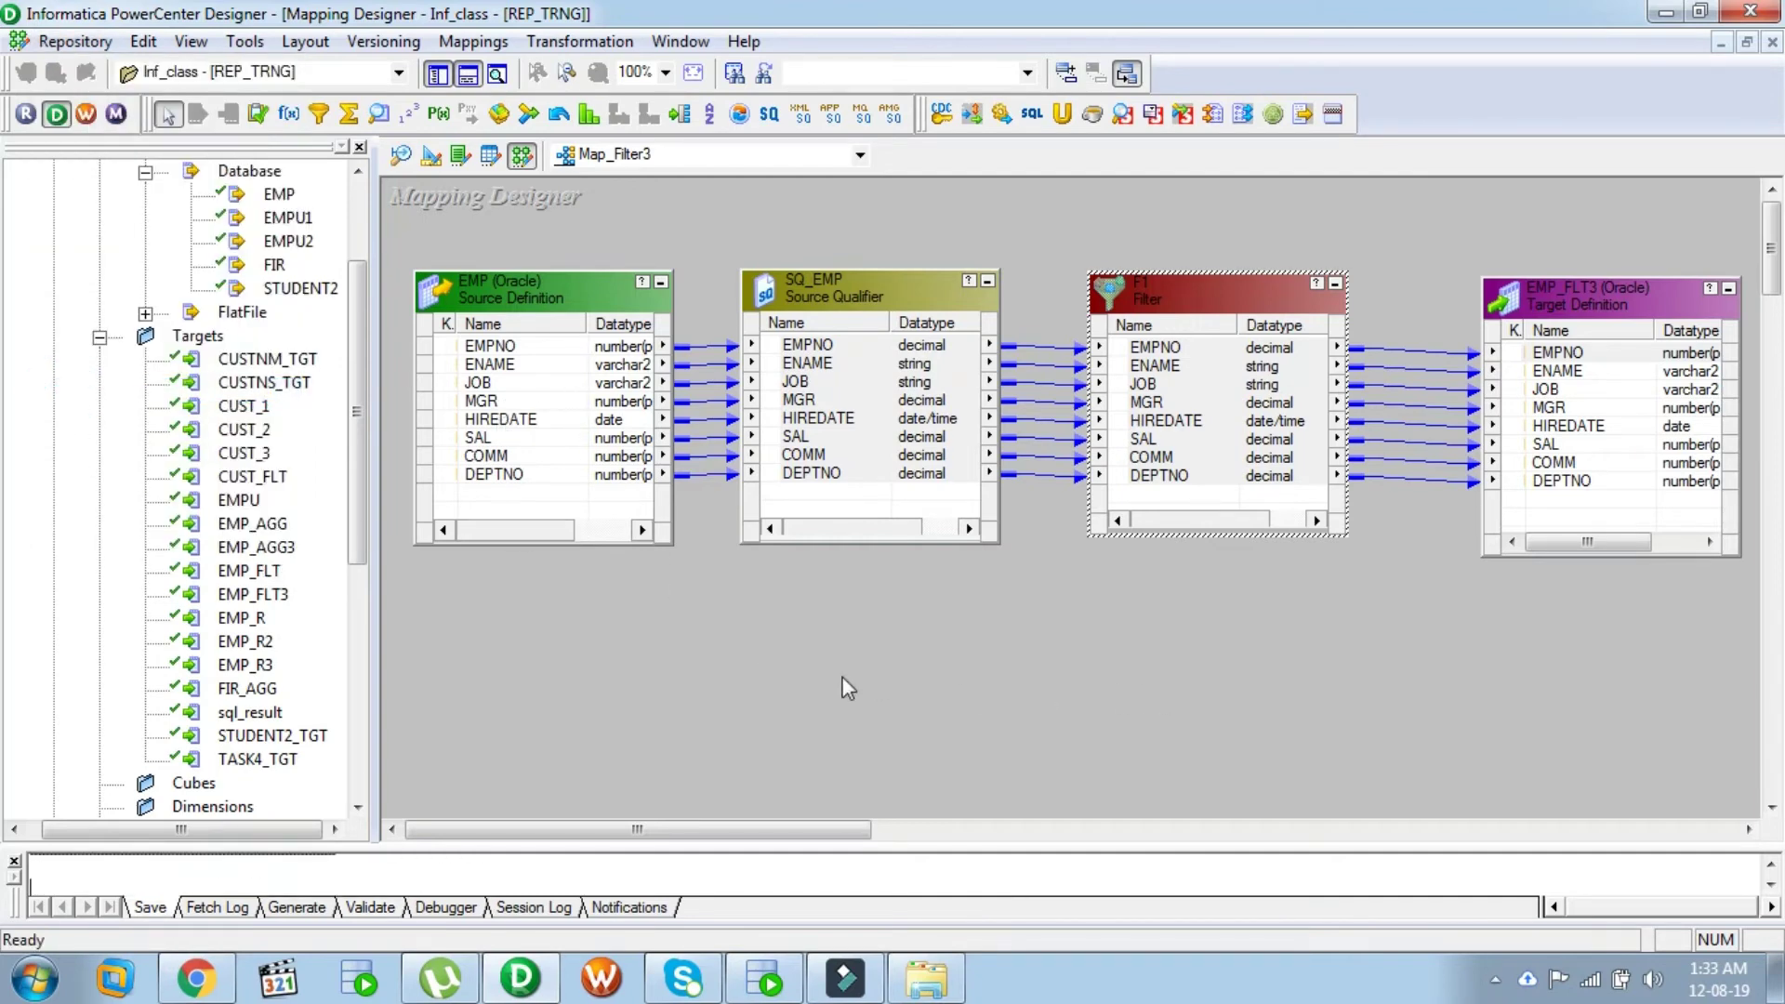
# Step: Switch to PowerCenter Workflow Manager and create a reusable session task associated with the Map_Filter3 mapping
pyautogui.click(83, 113)
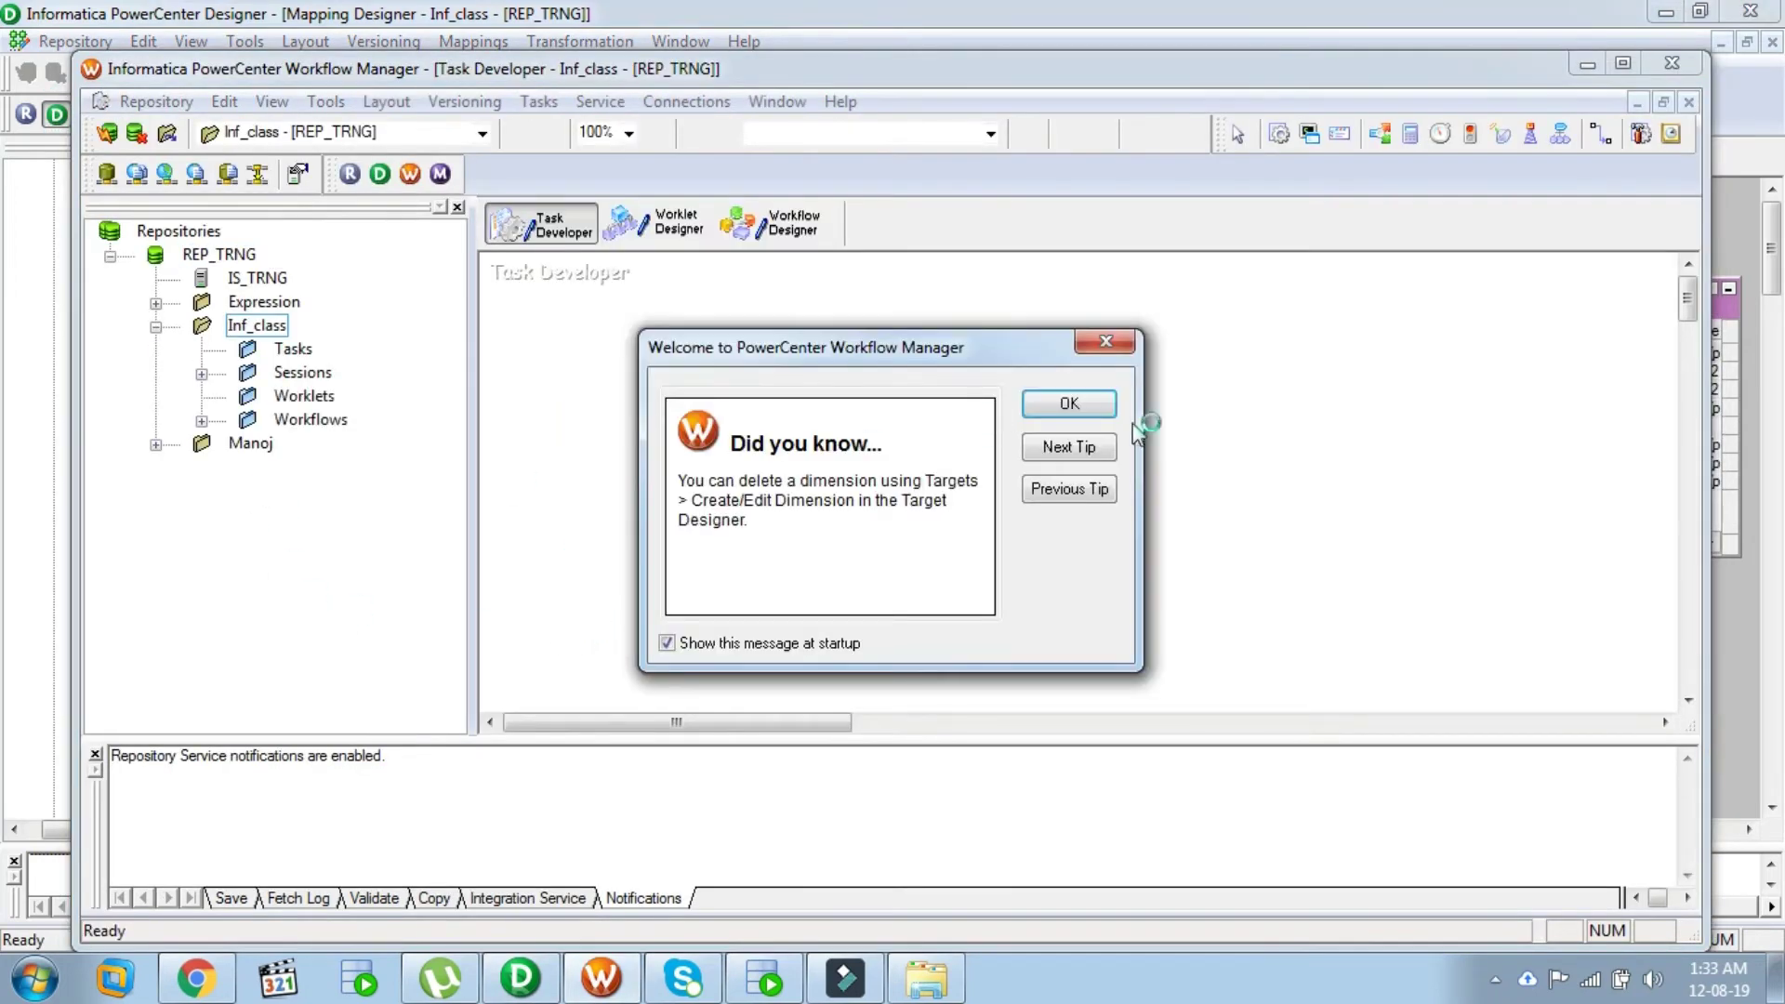
pyautogui.click(1071, 405)
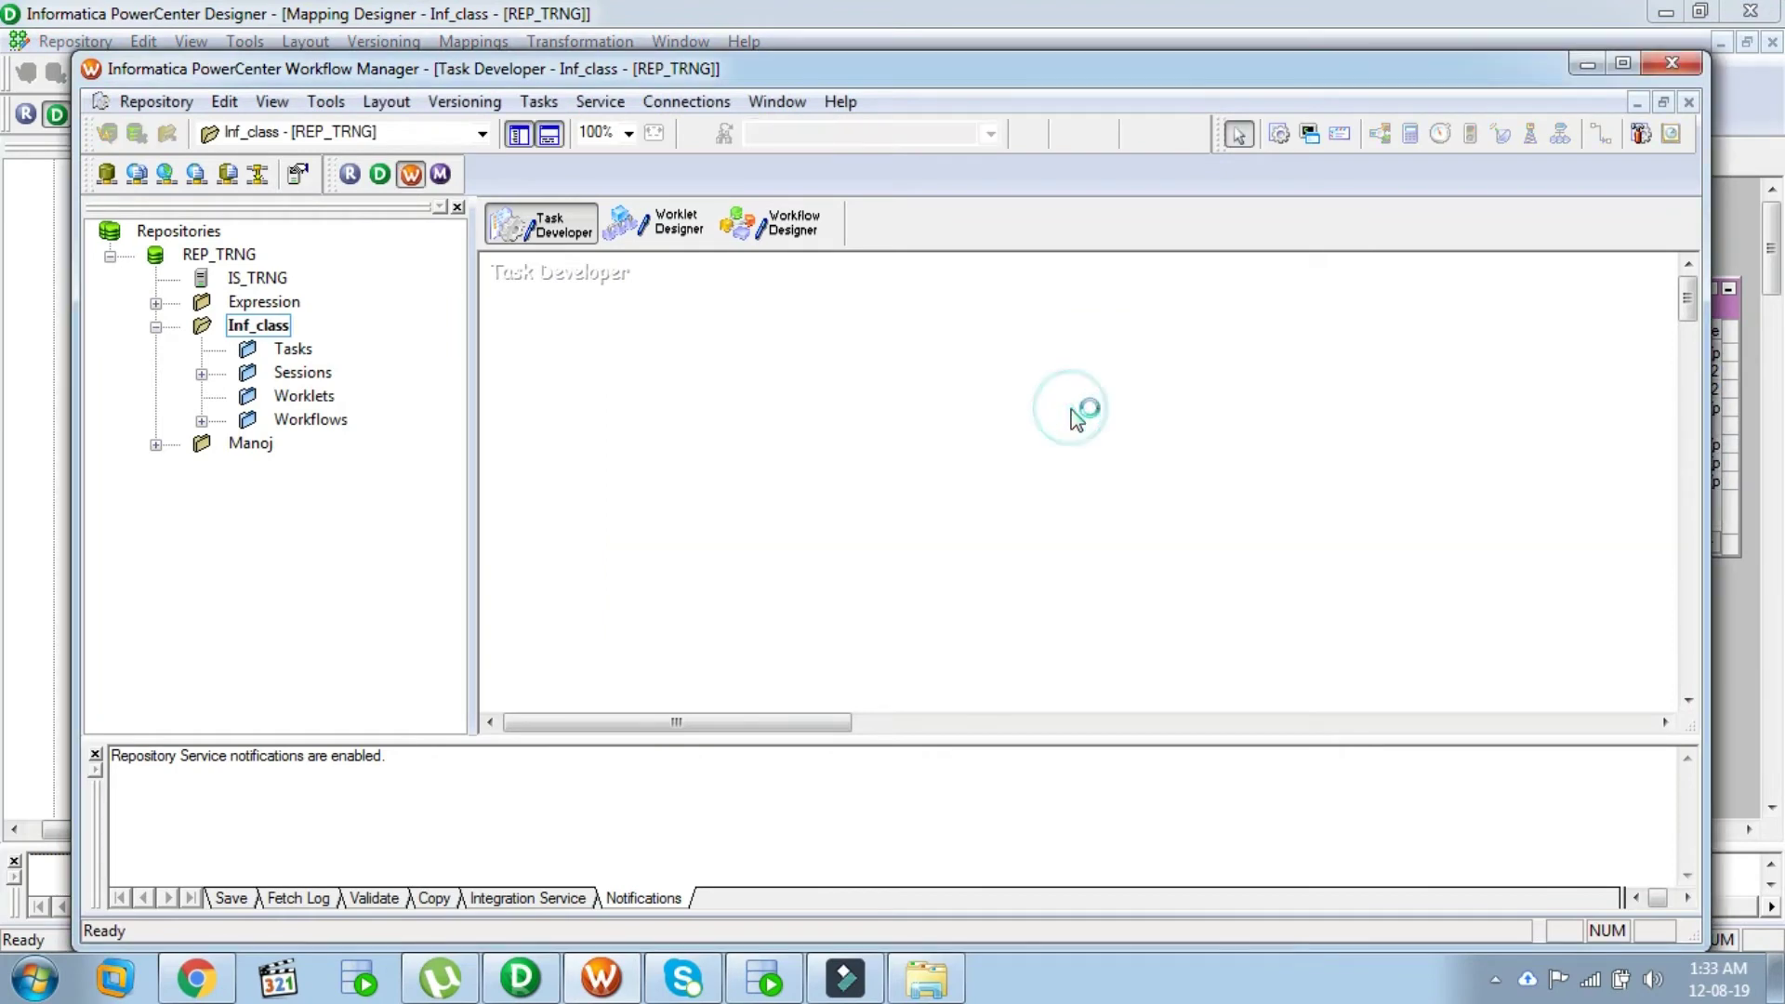
pyautogui.click(199, 376)
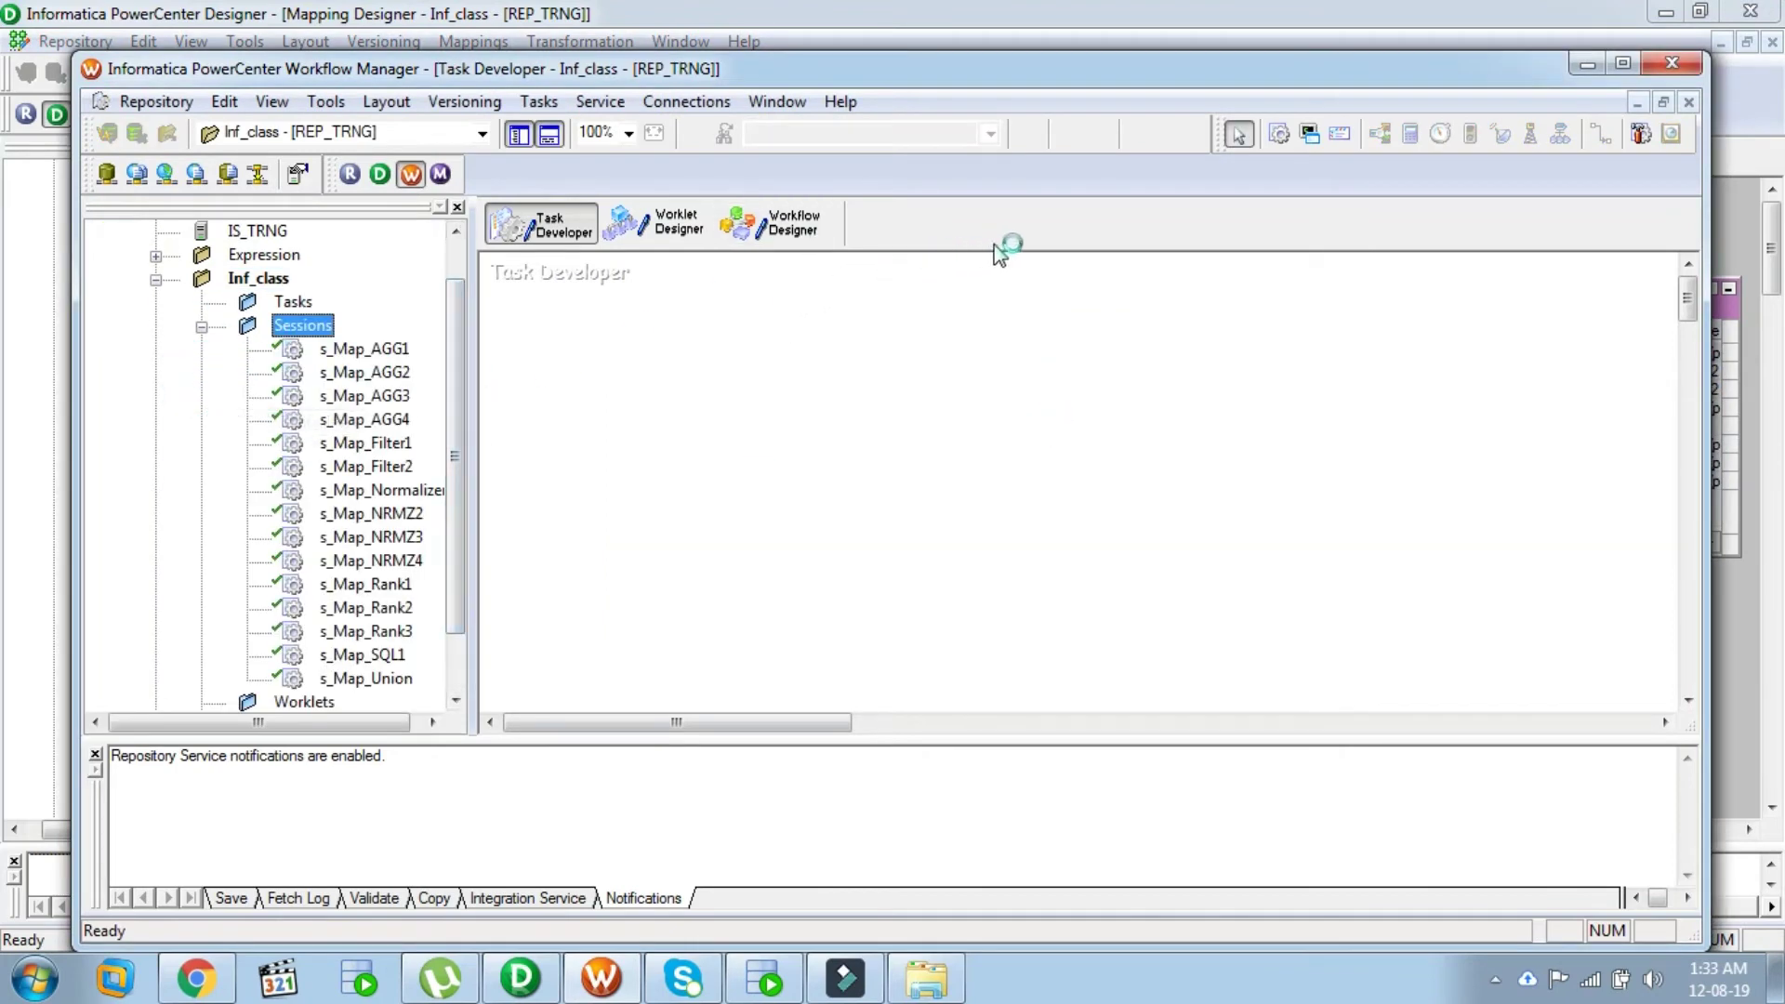
pyautogui.click(1282, 136)
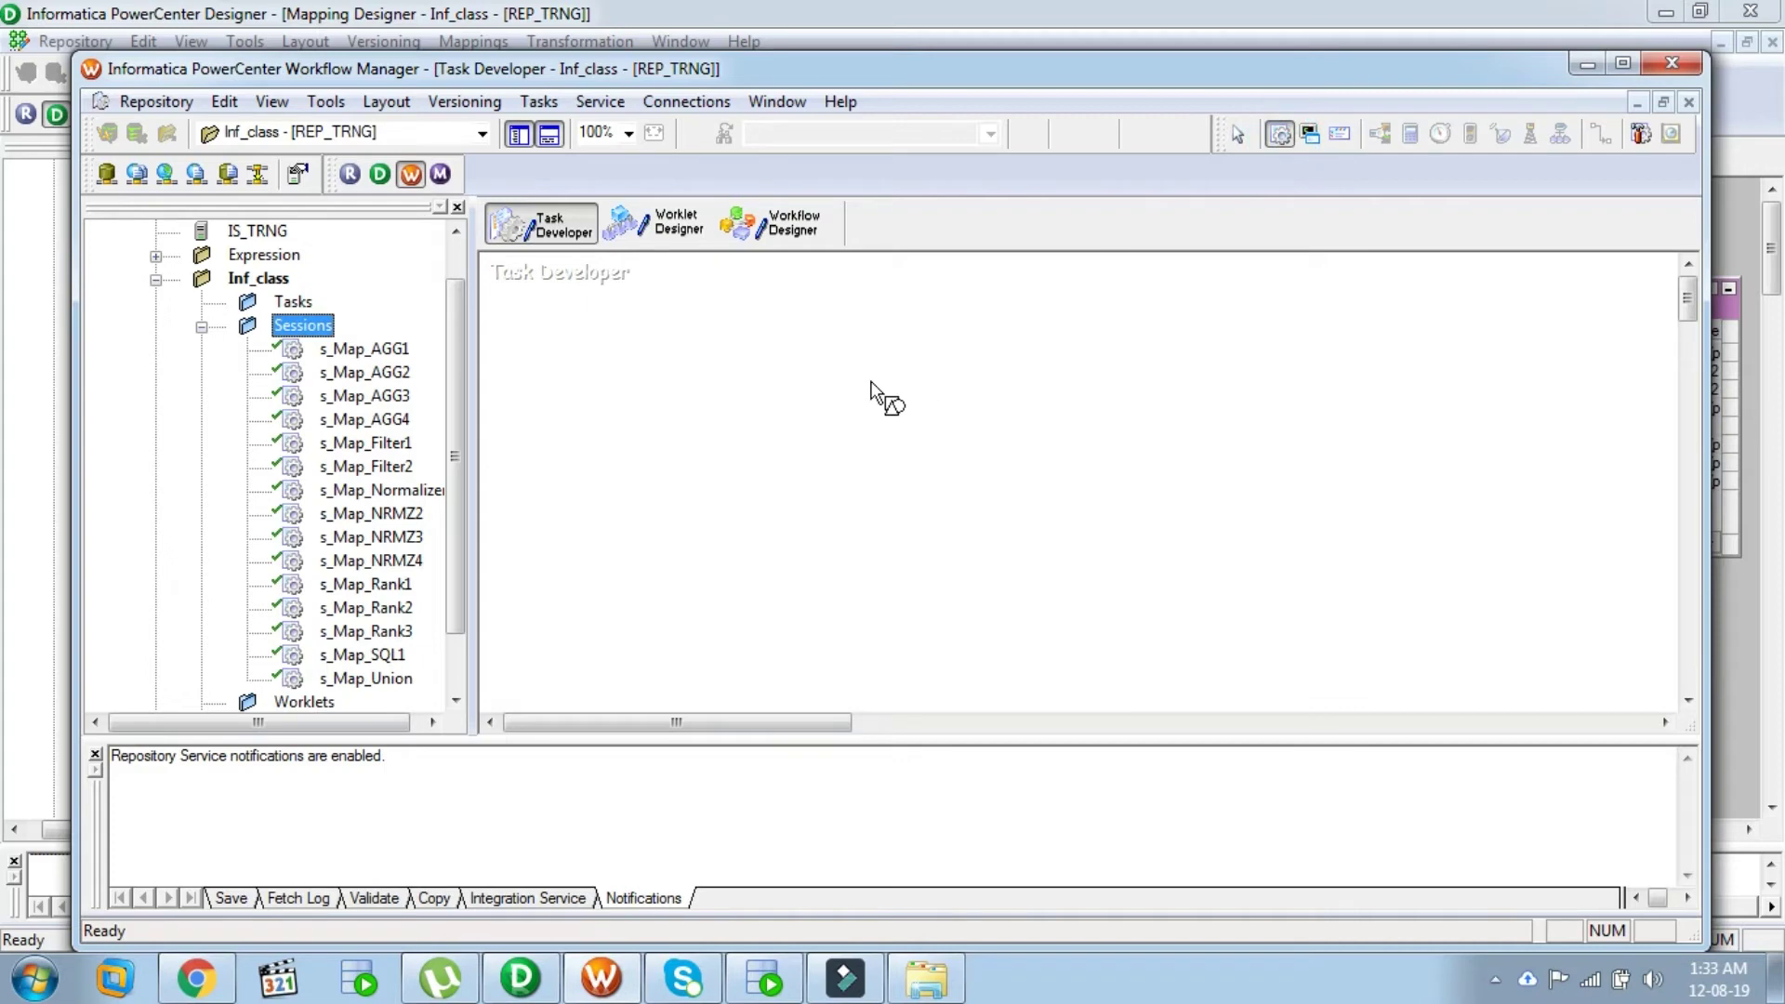
pyautogui.click(877, 399)
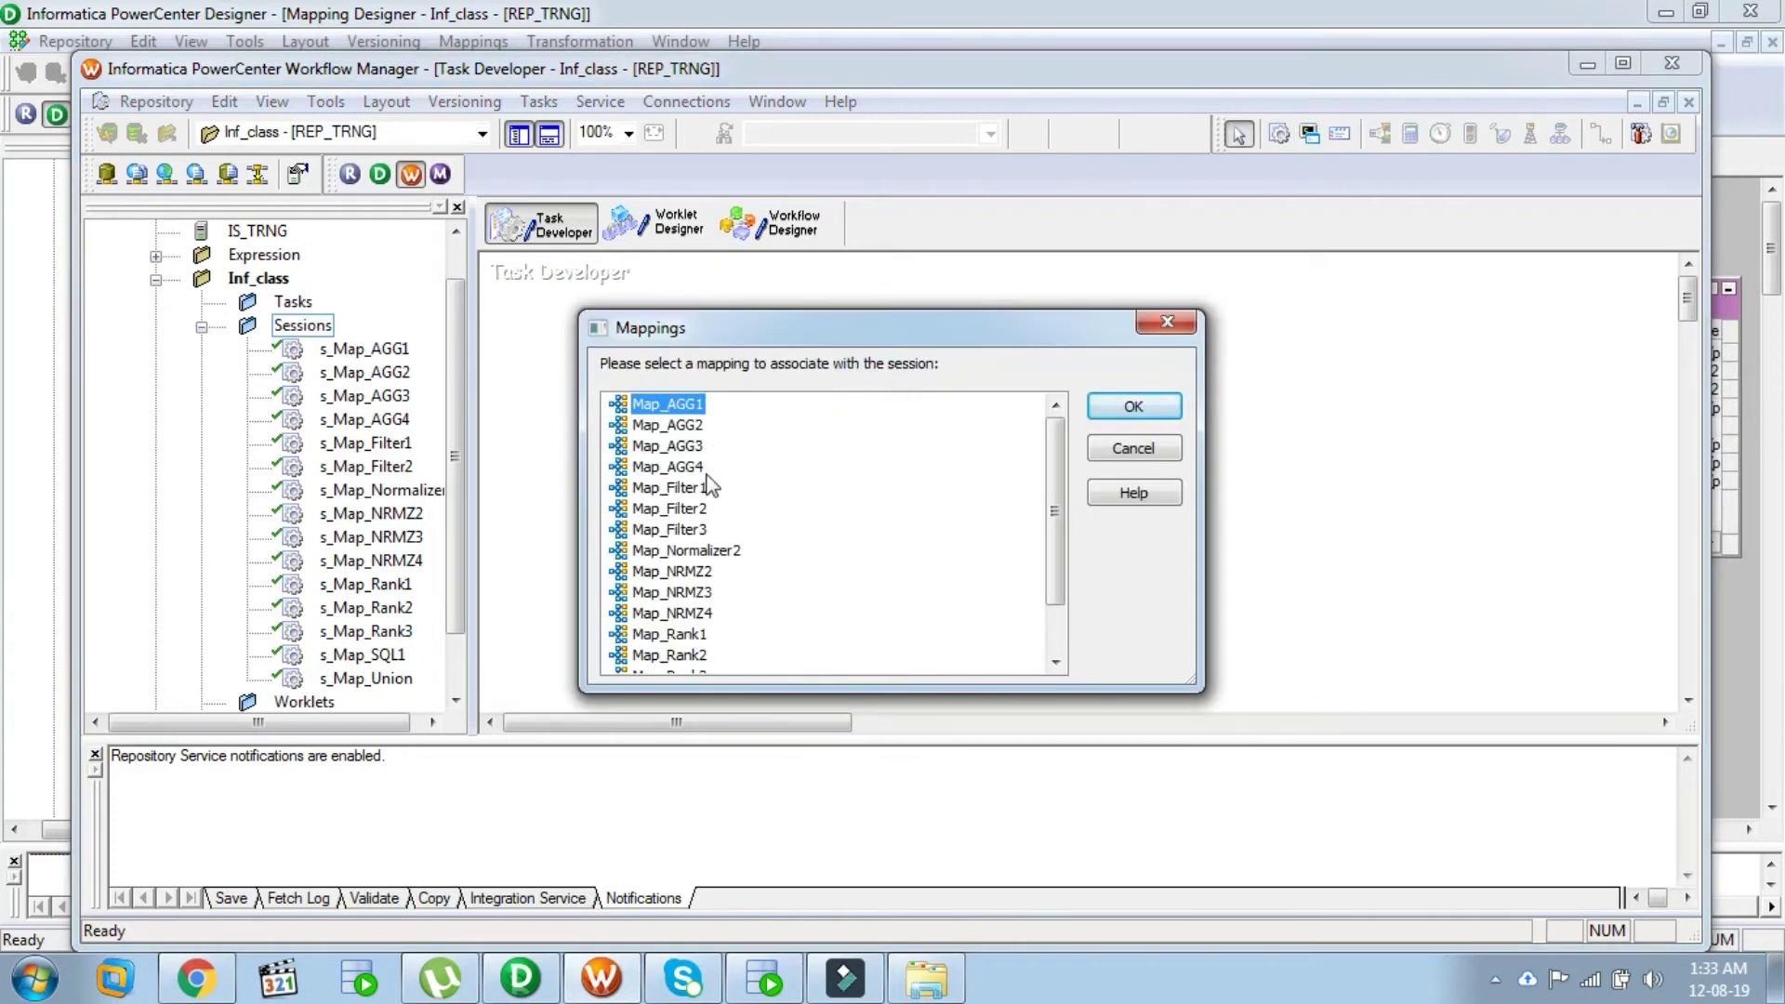
pyautogui.click(705, 529)
pyautogui.click(1129, 416)
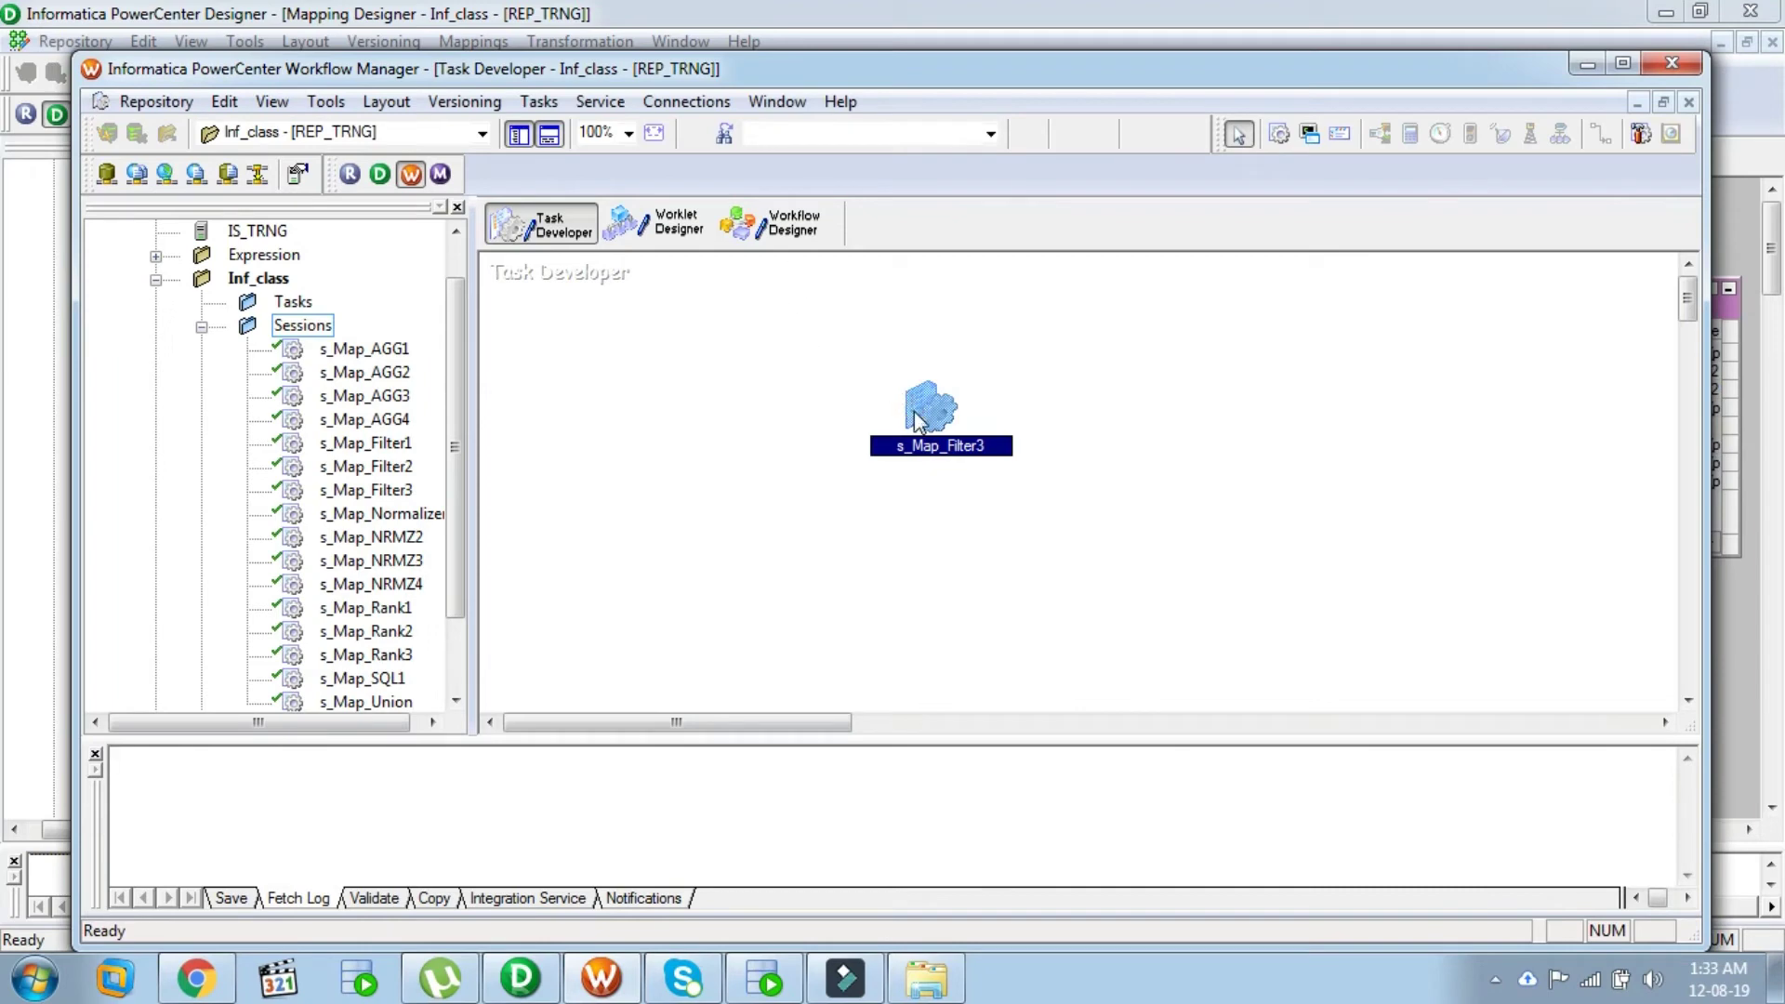
# Step: Set the relational connection of source SQ_EMP in the s_Map_Filter3 session to source01
pyautogui.doubleClick(916, 420)
pyautogui.click(484, 97)
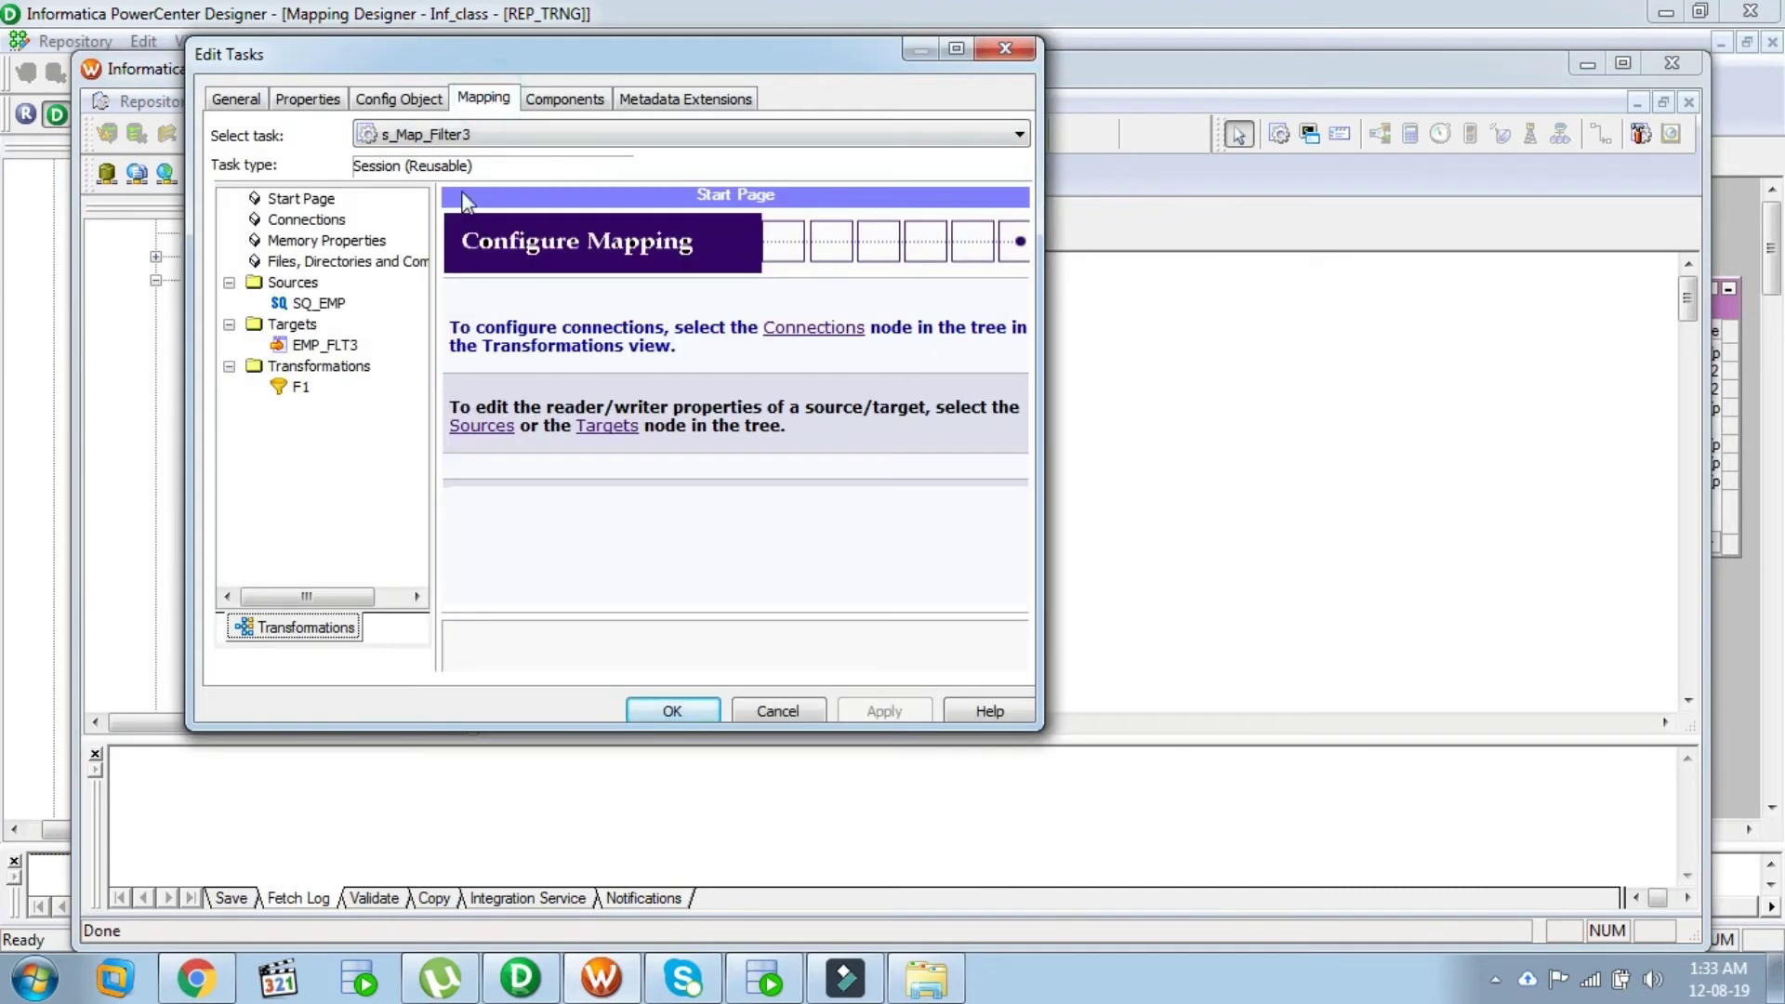
pyautogui.click(337, 306)
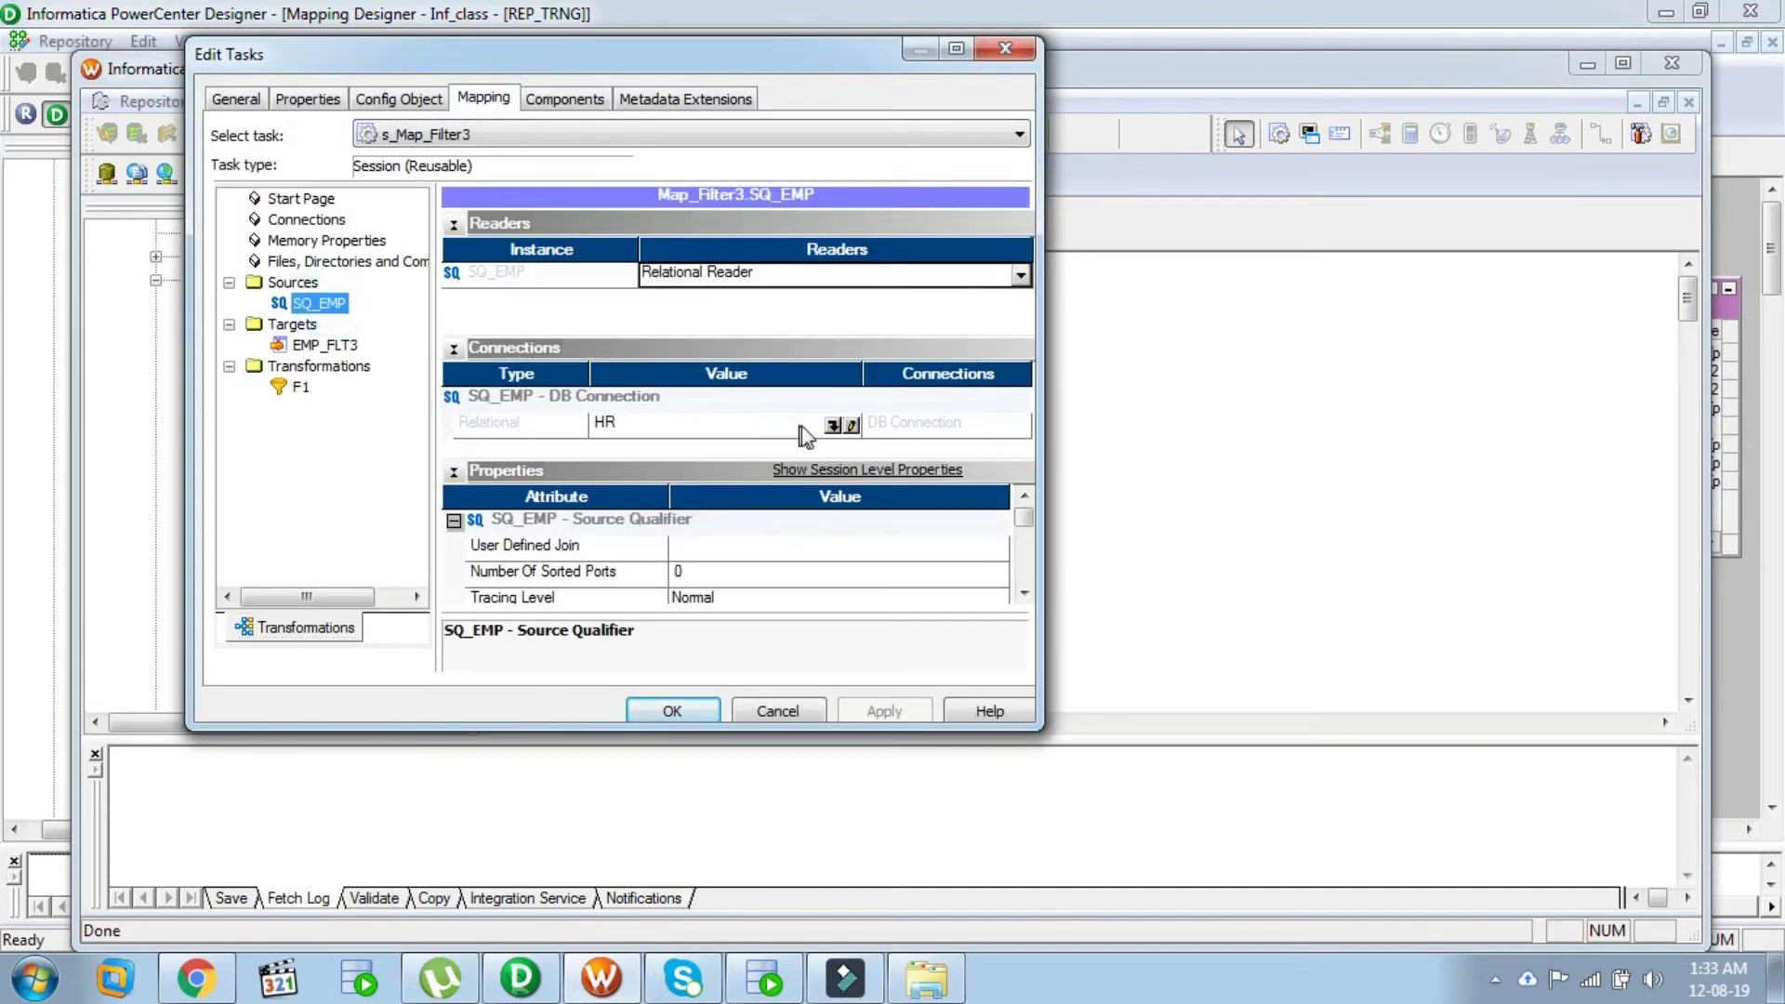
pyautogui.click(834, 430)
pyautogui.click(503, 405)
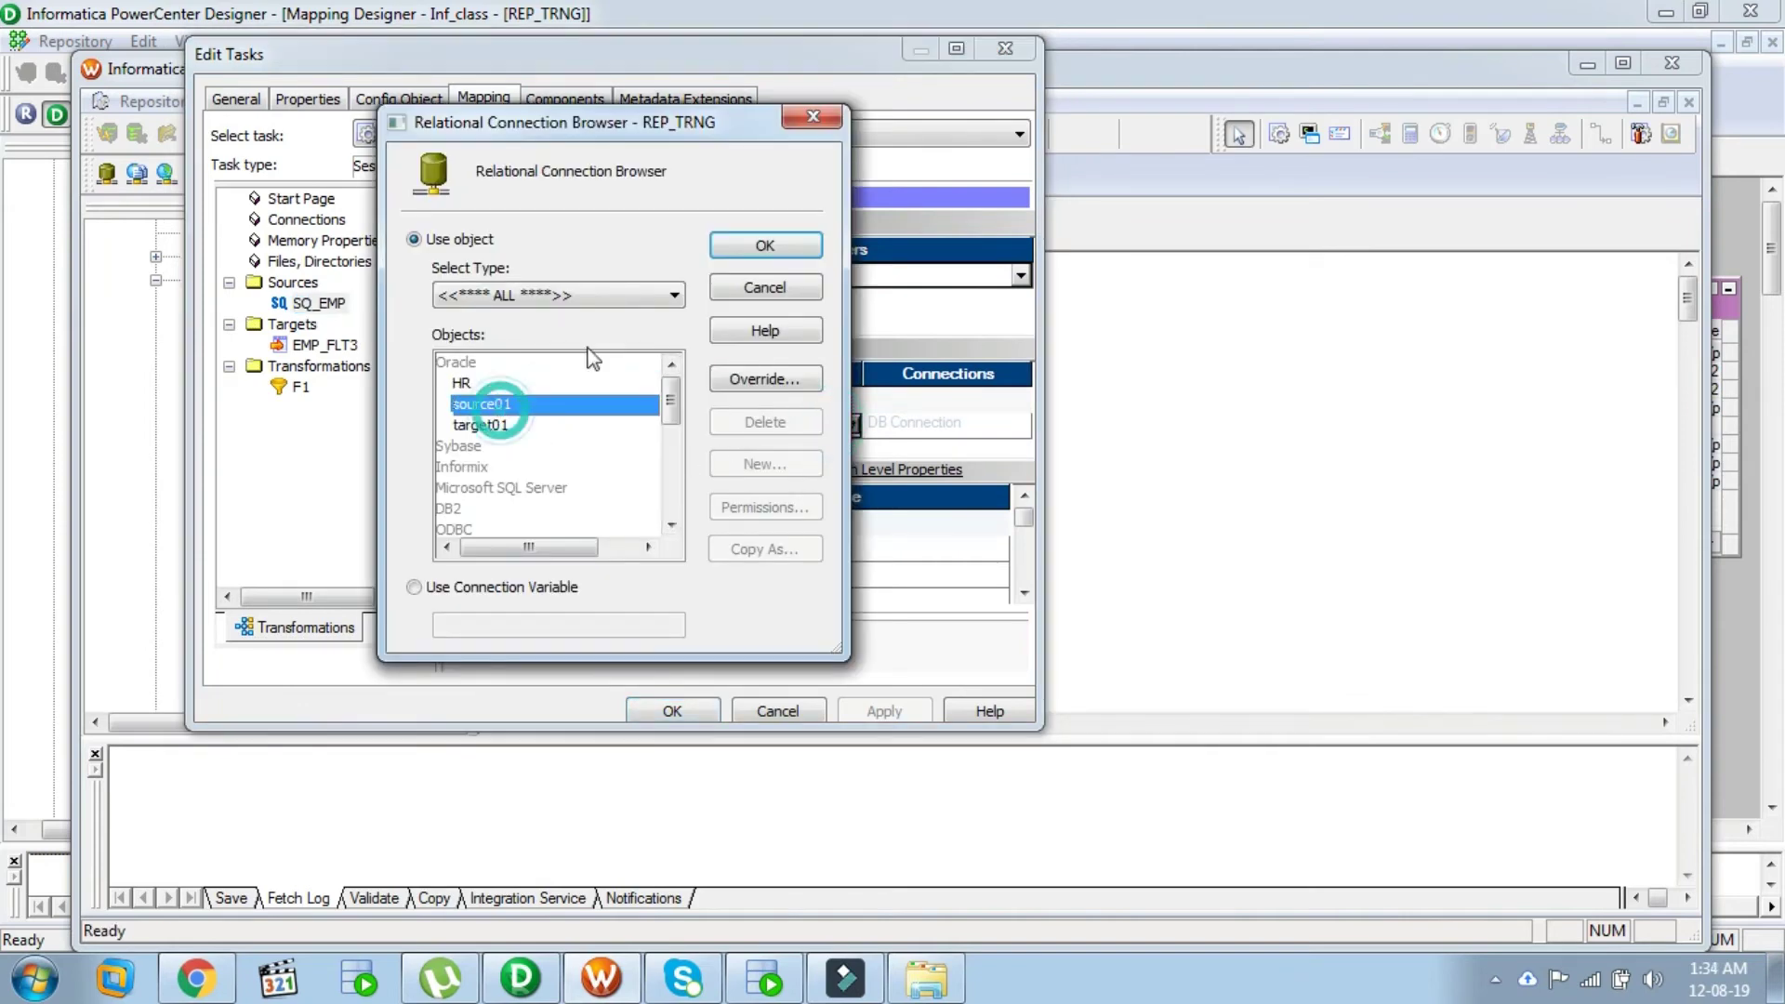
pyautogui.click(765, 245)
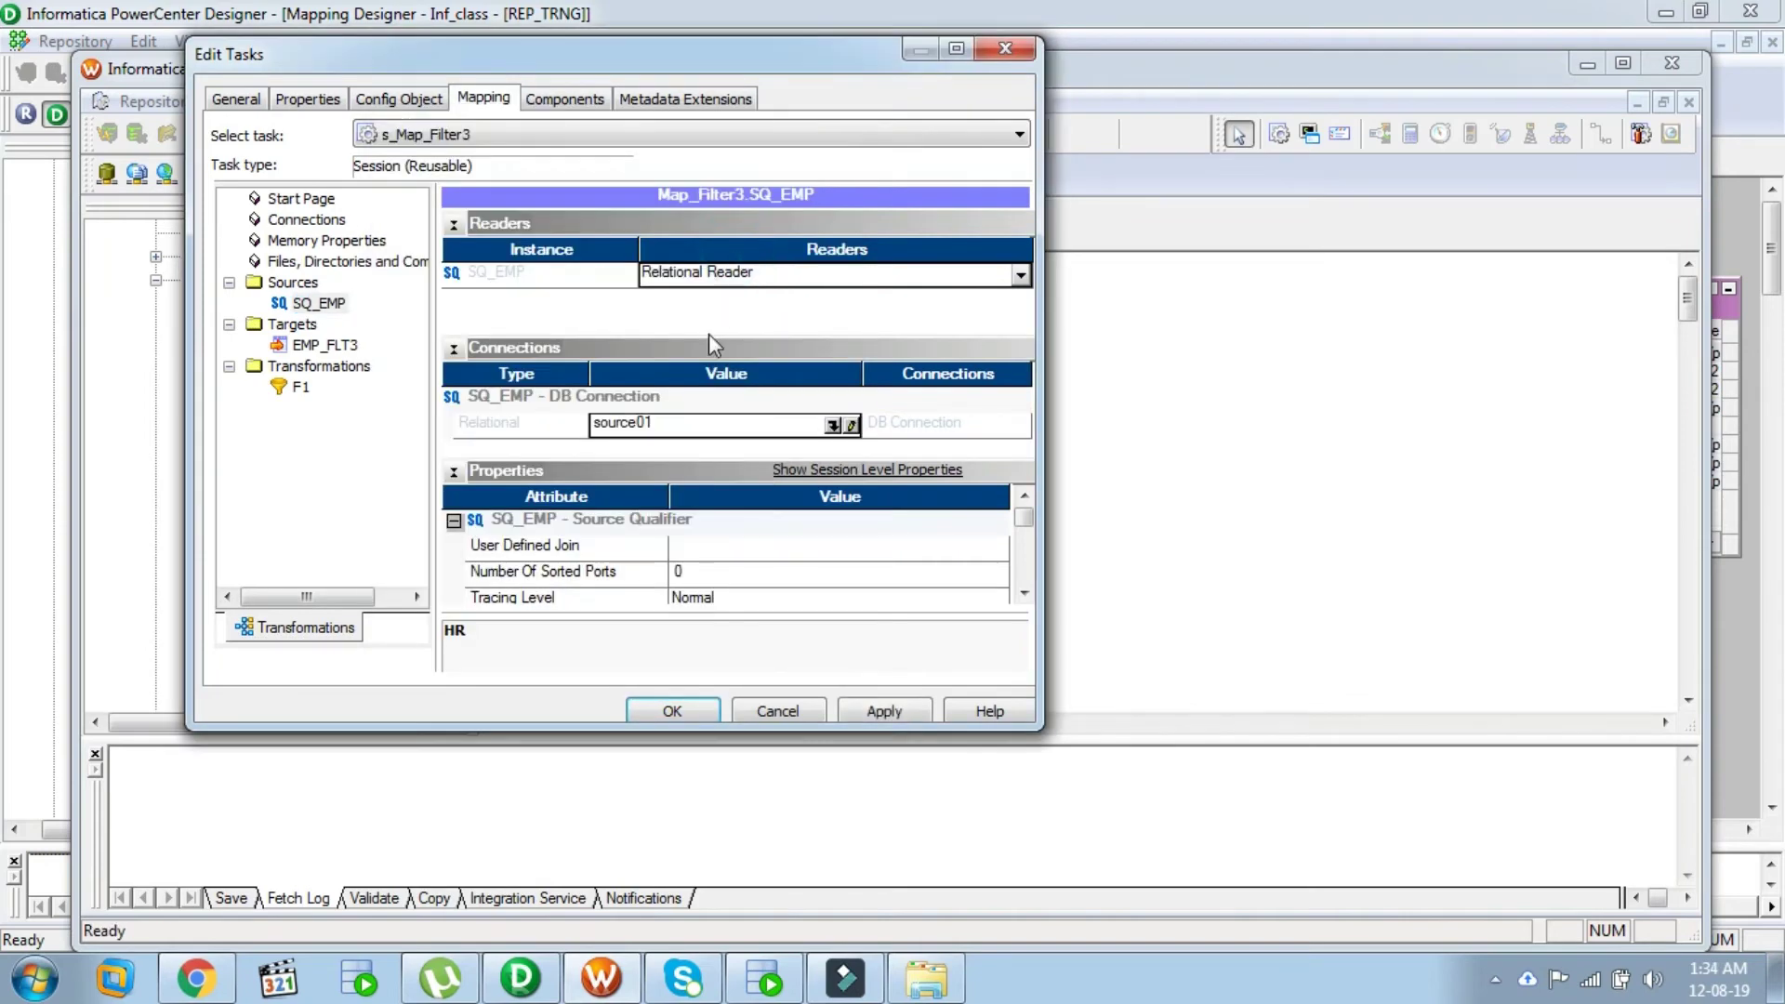
# Step: Set the session's EMP_FLT3 target connection to target01 and its target load type to Normal, and apply the changes
pyautogui.click(324, 345)
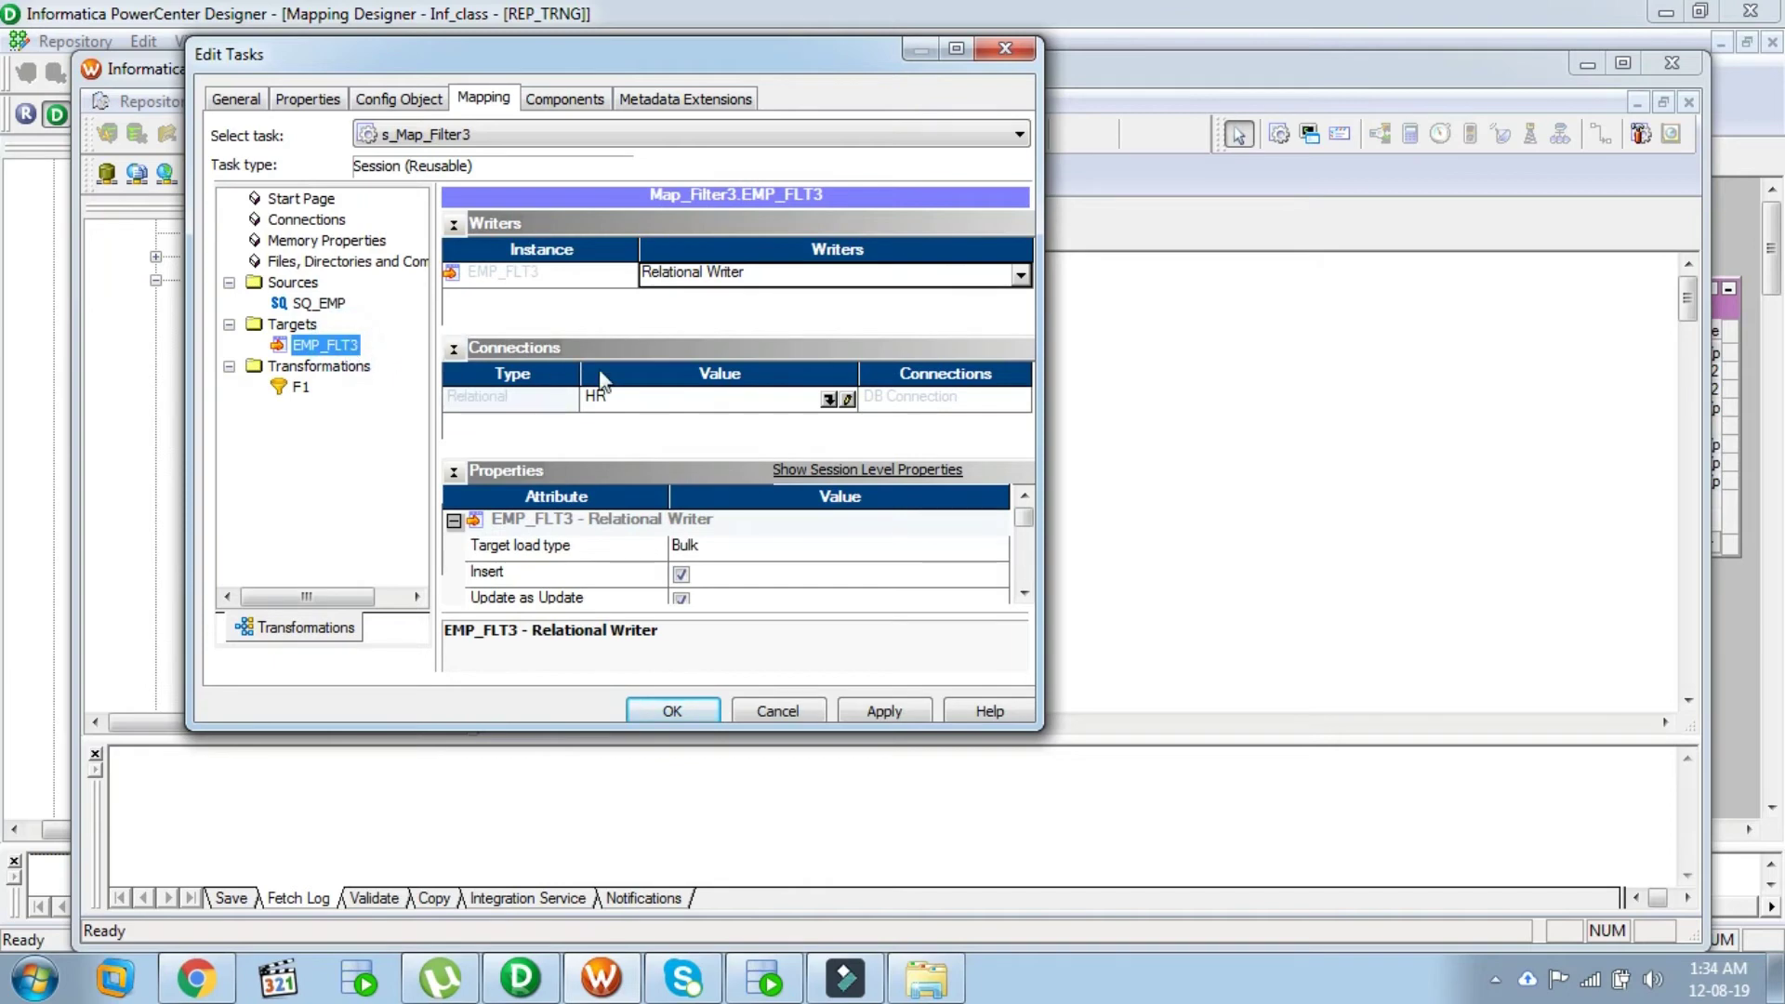
pyautogui.click(829, 400)
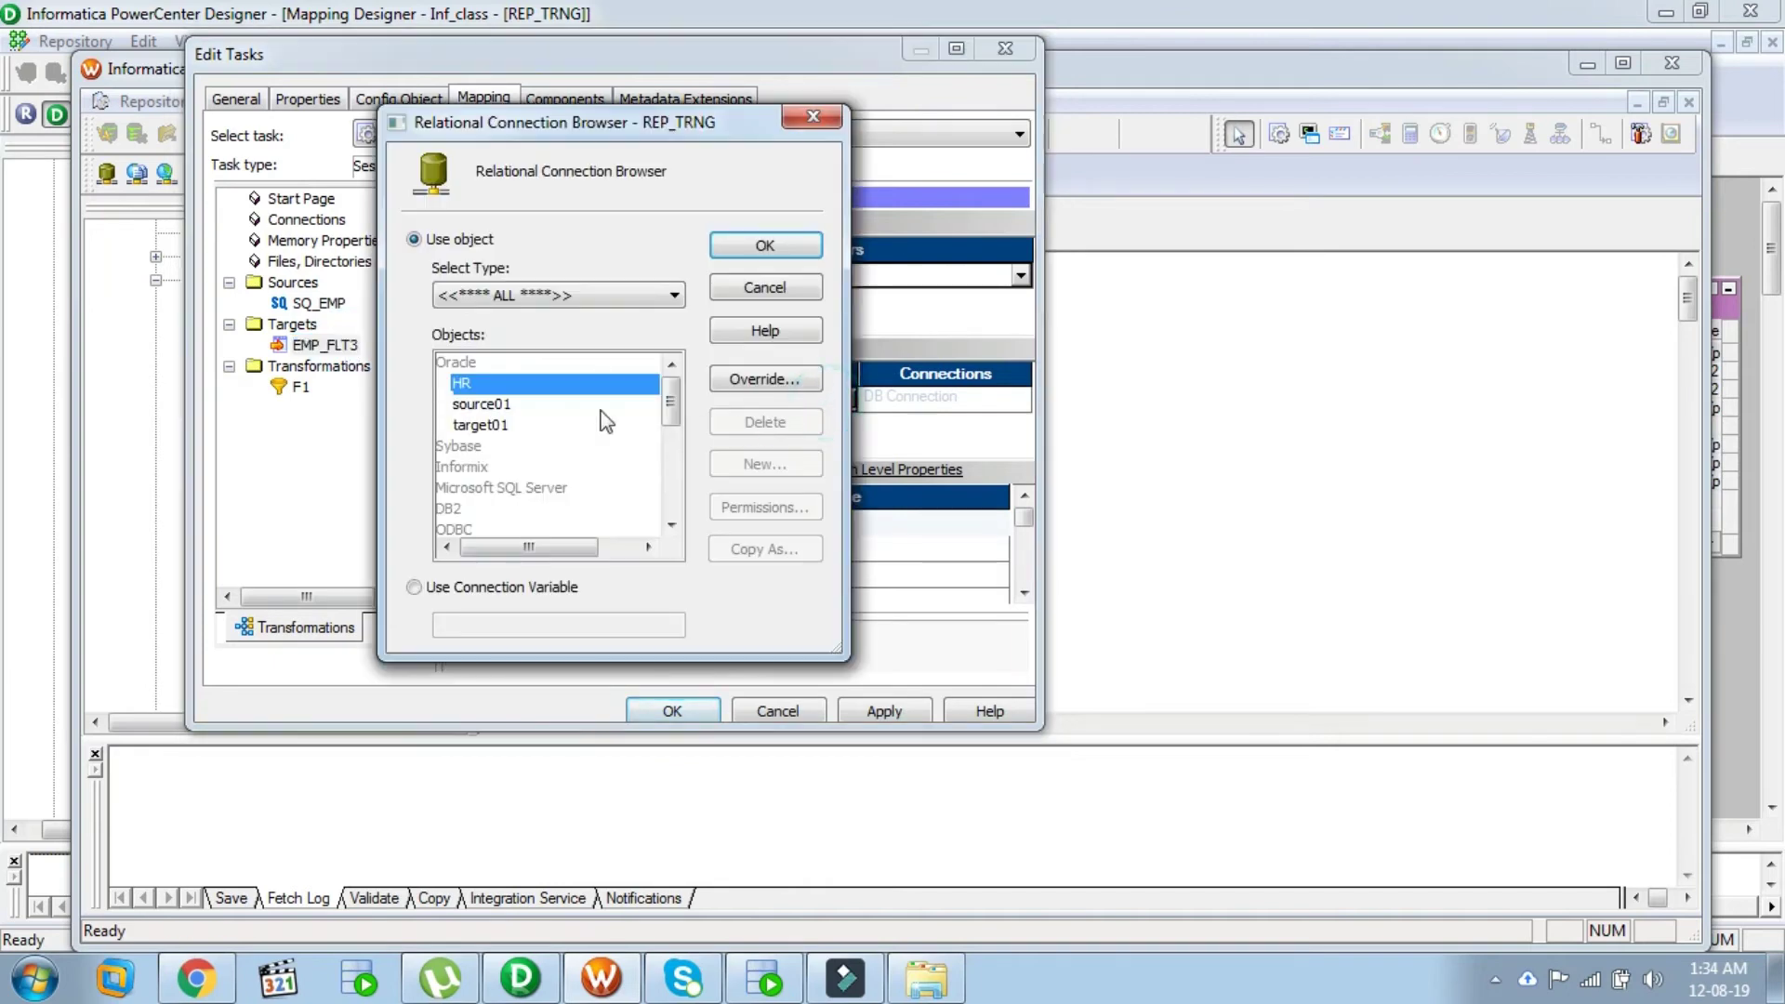
pyautogui.click(481, 425)
pyautogui.click(765, 245)
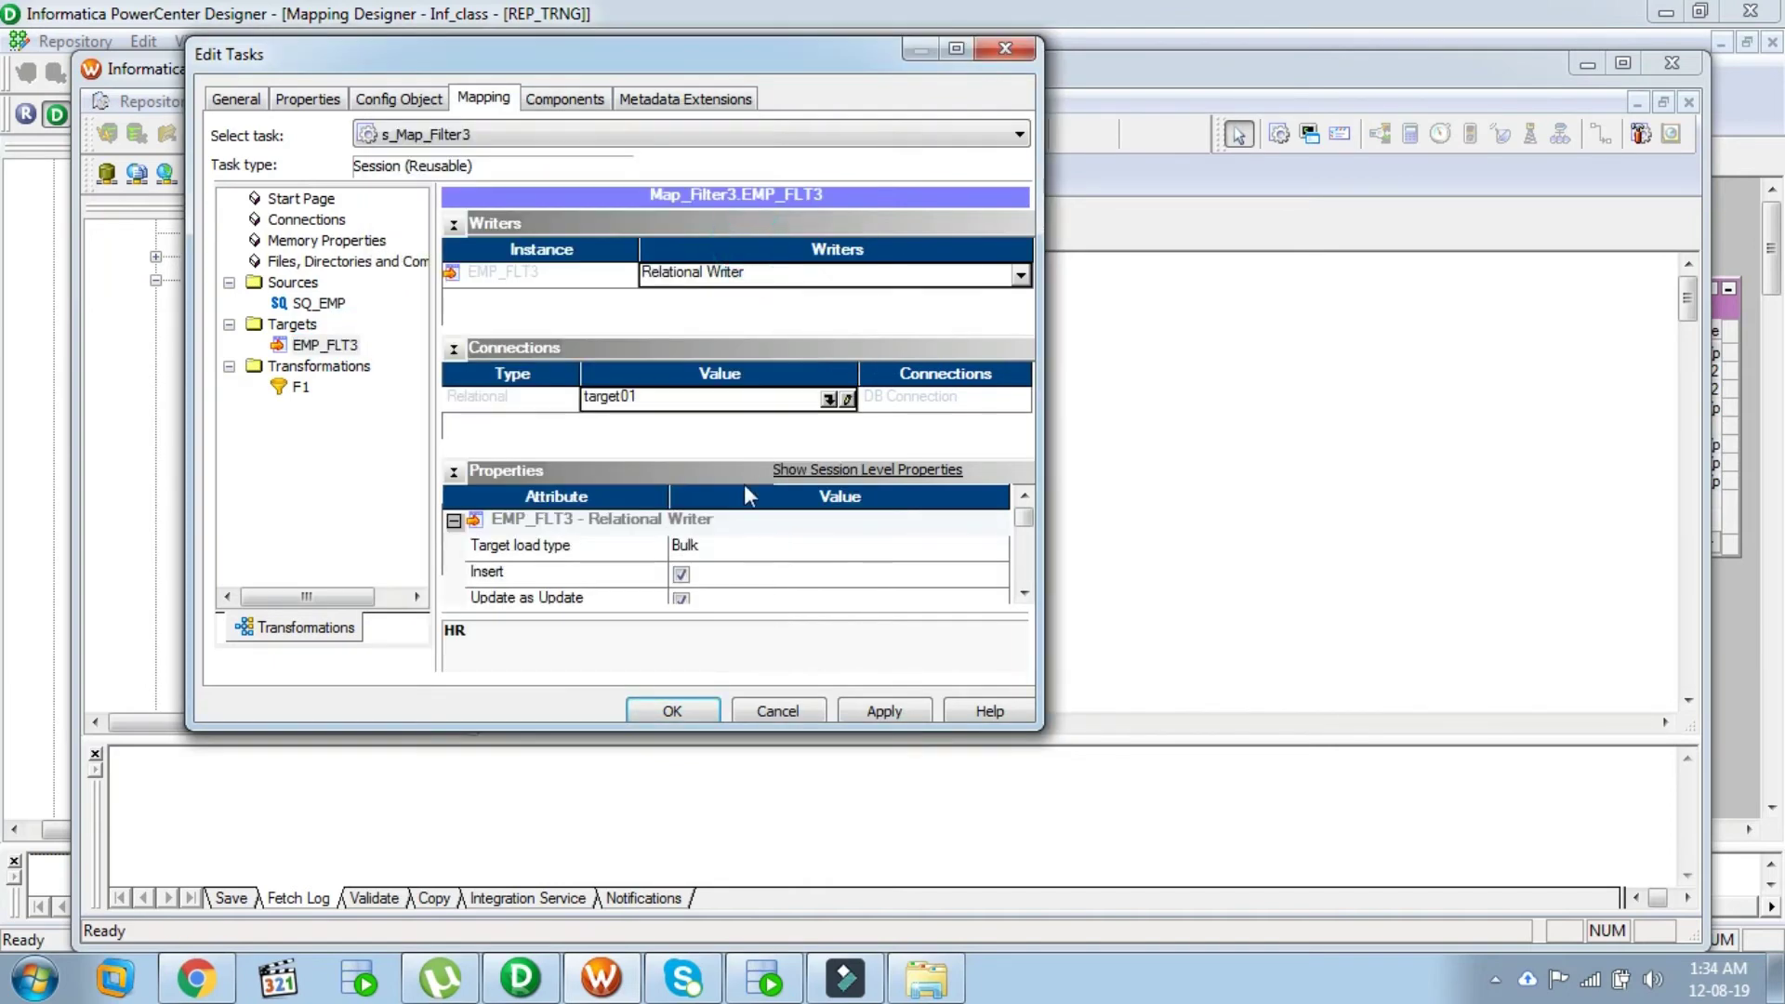
pyautogui.click(740, 546)
pyautogui.click(739, 547)
pyautogui.click(734, 576)
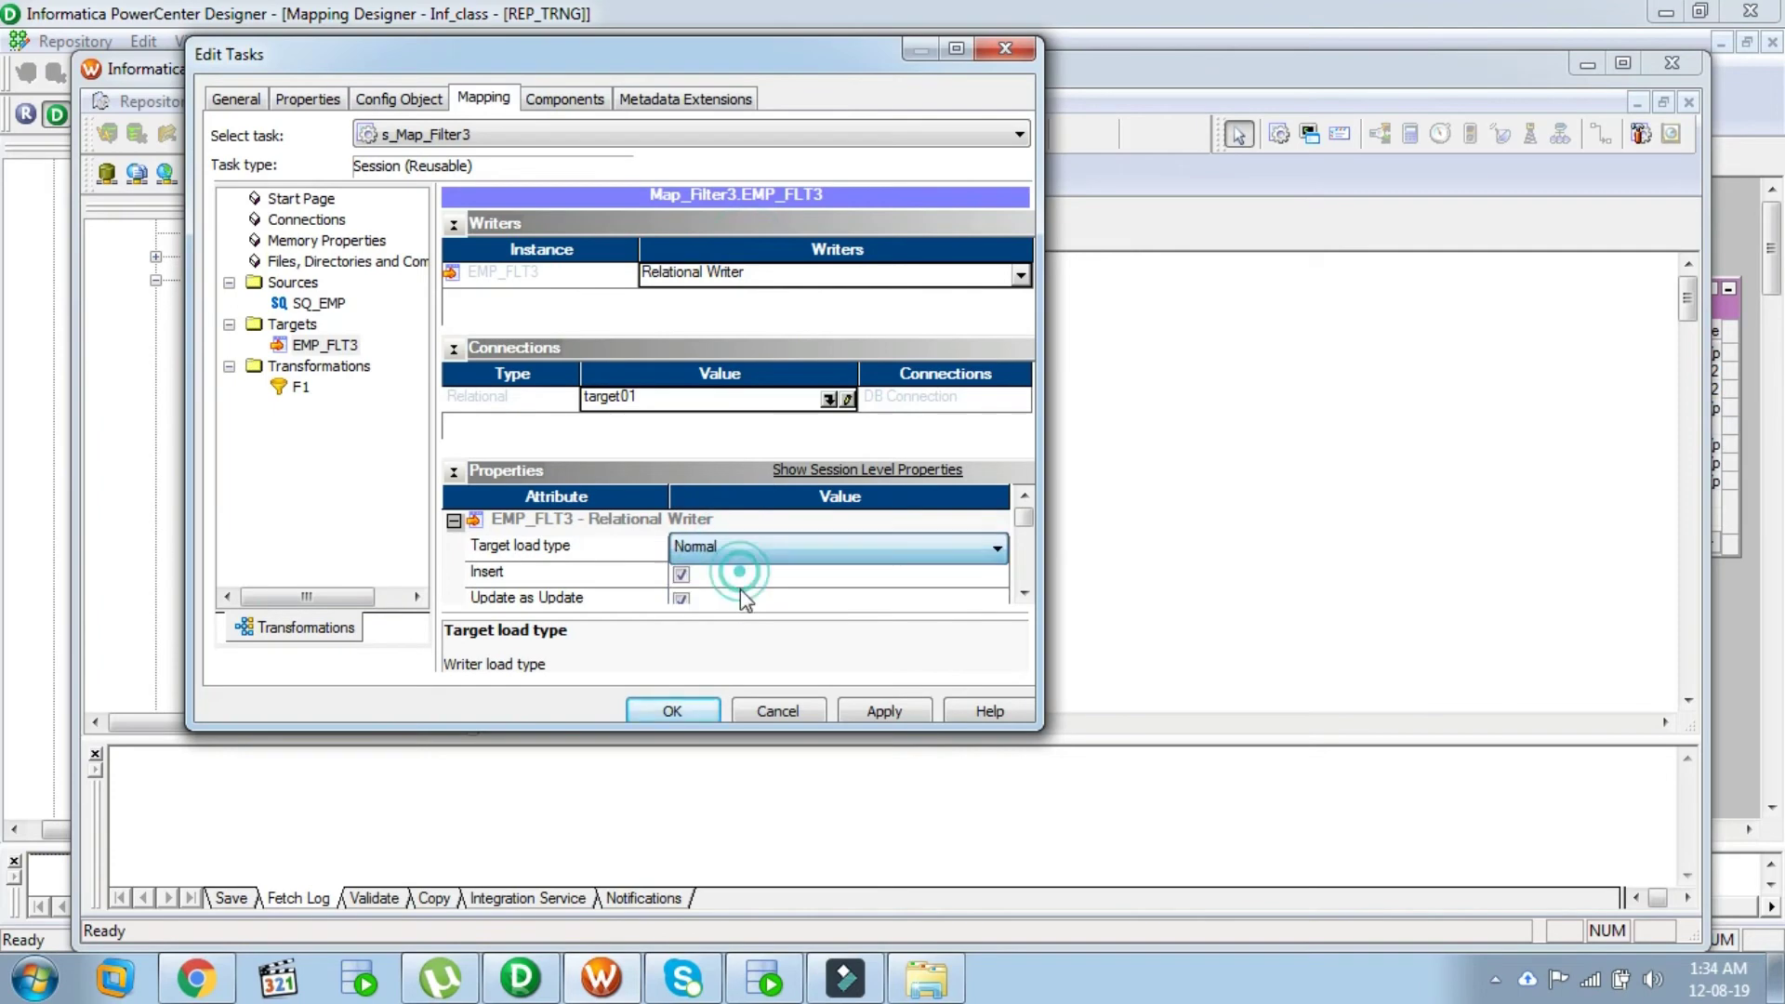
pyautogui.click(889, 711)
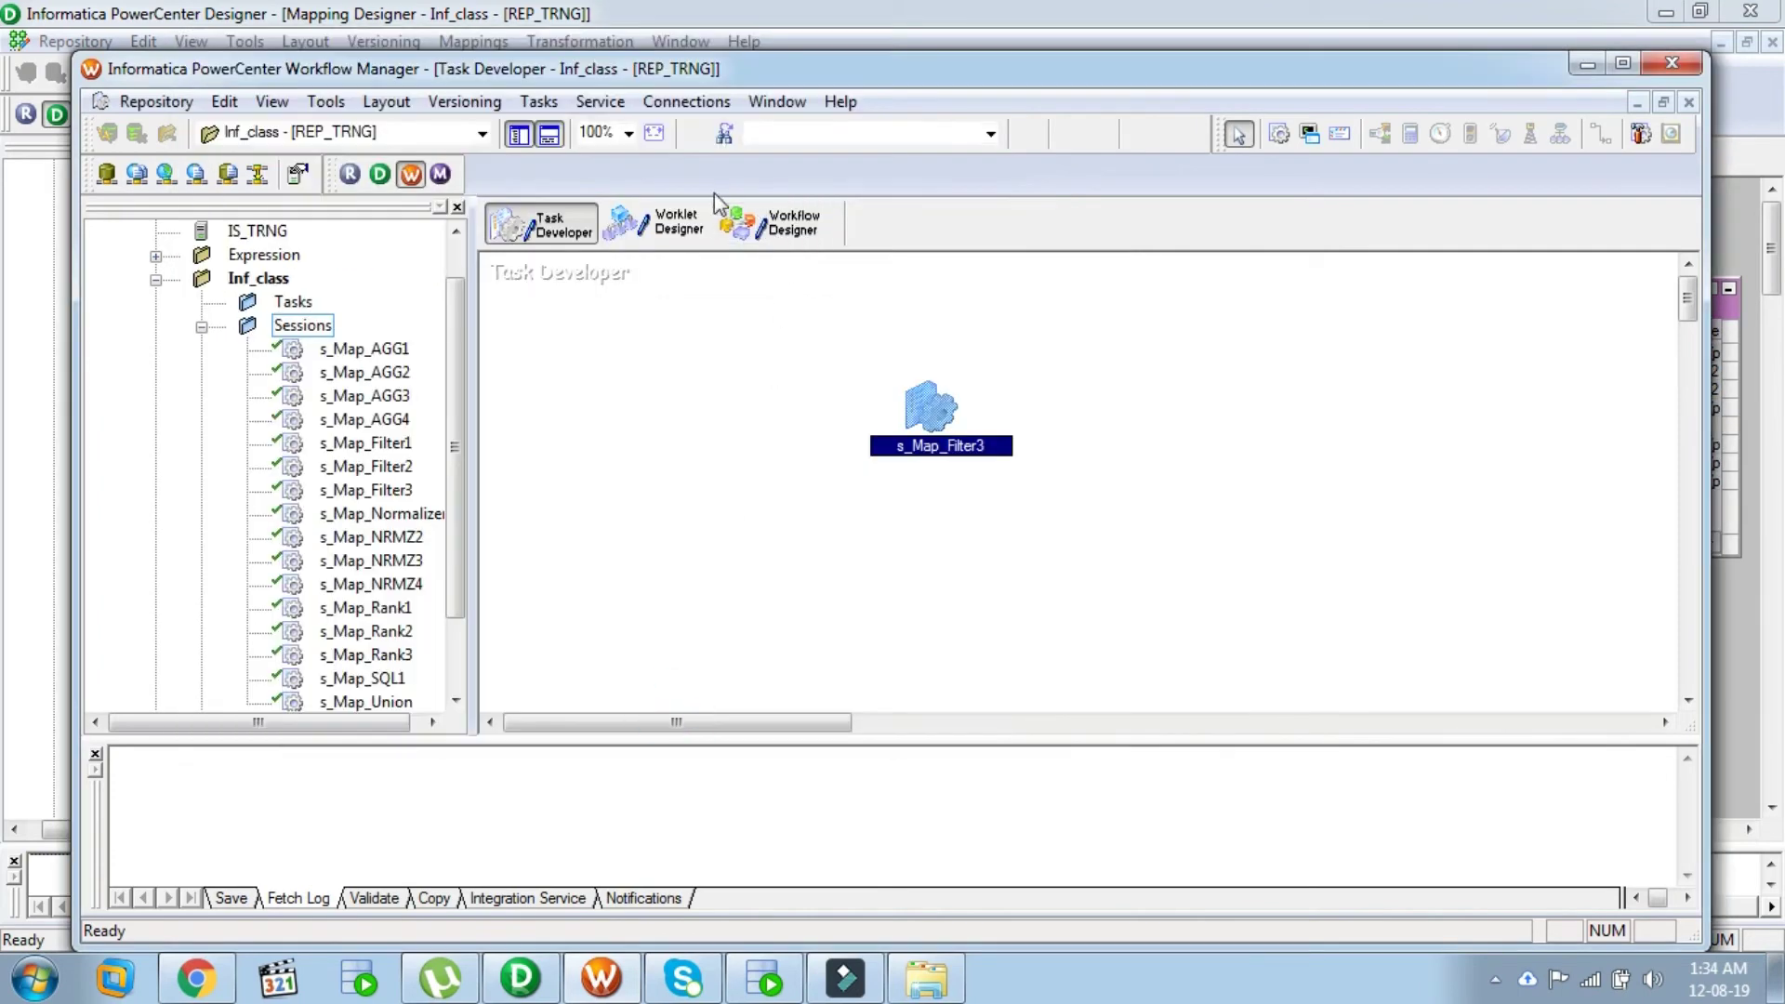
# Step: Create a new workflow named Wf_Map_Filter3 in the Workflow Designer
pyautogui.click(772, 223)
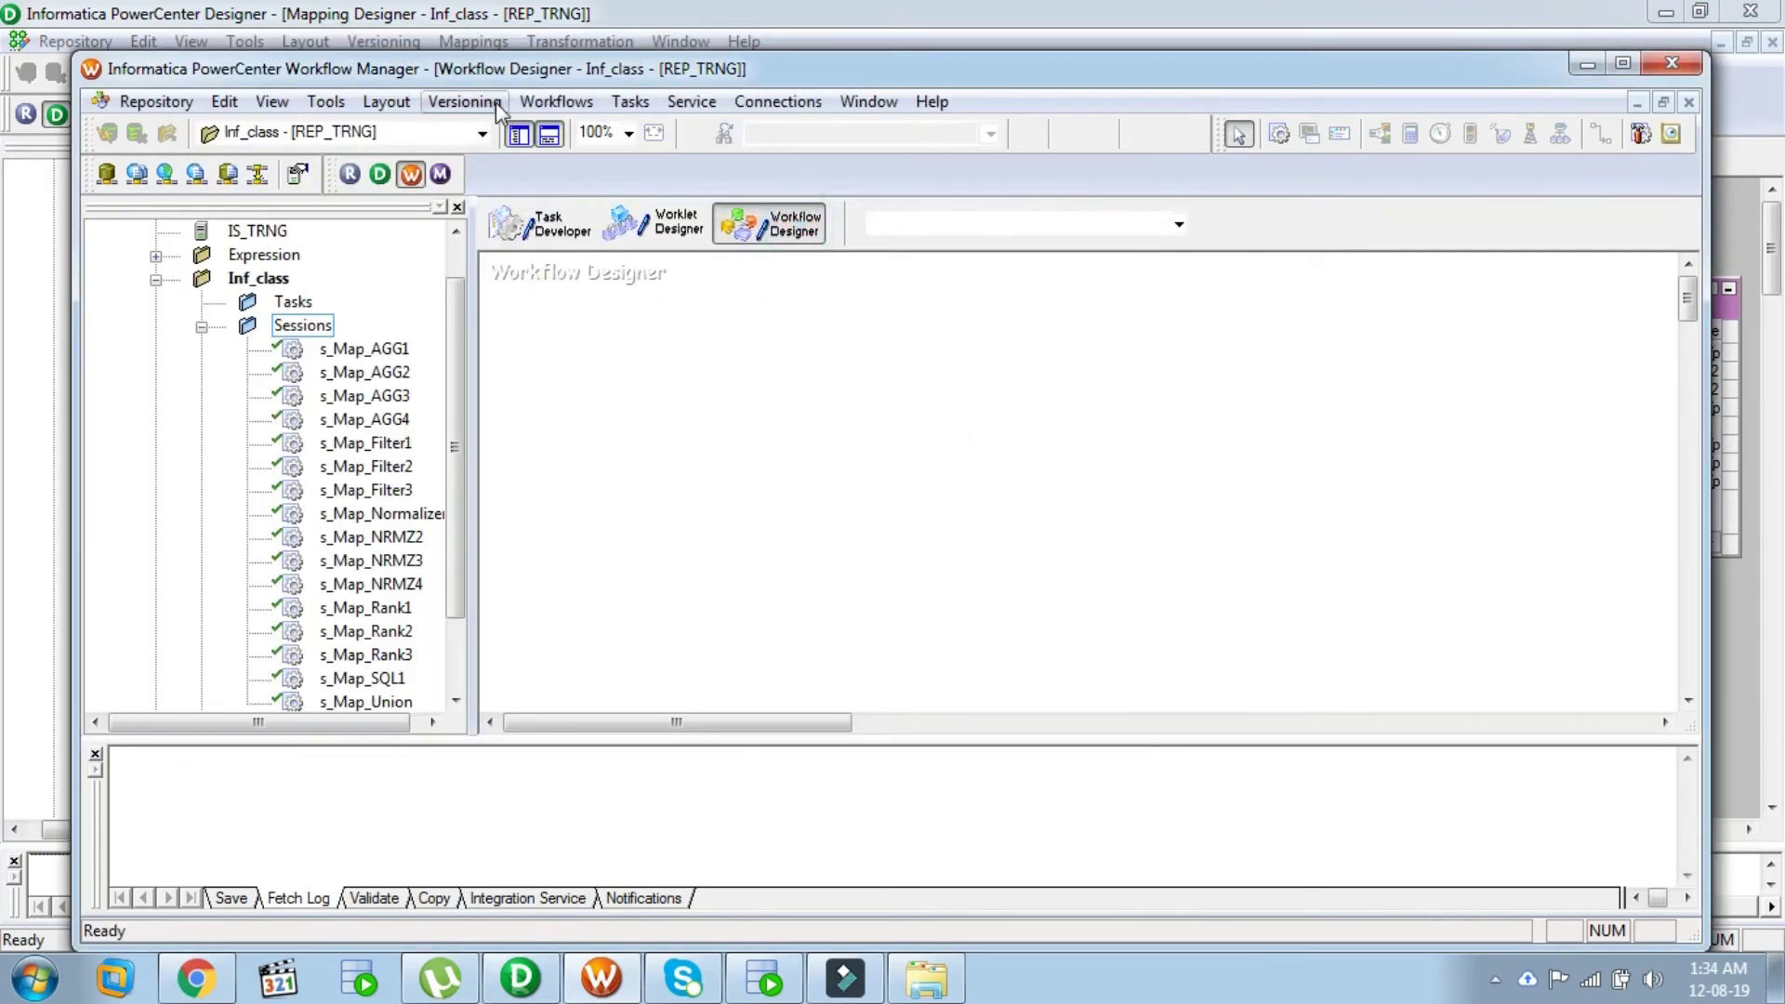
pyautogui.click(558, 104)
pyautogui.click(586, 131)
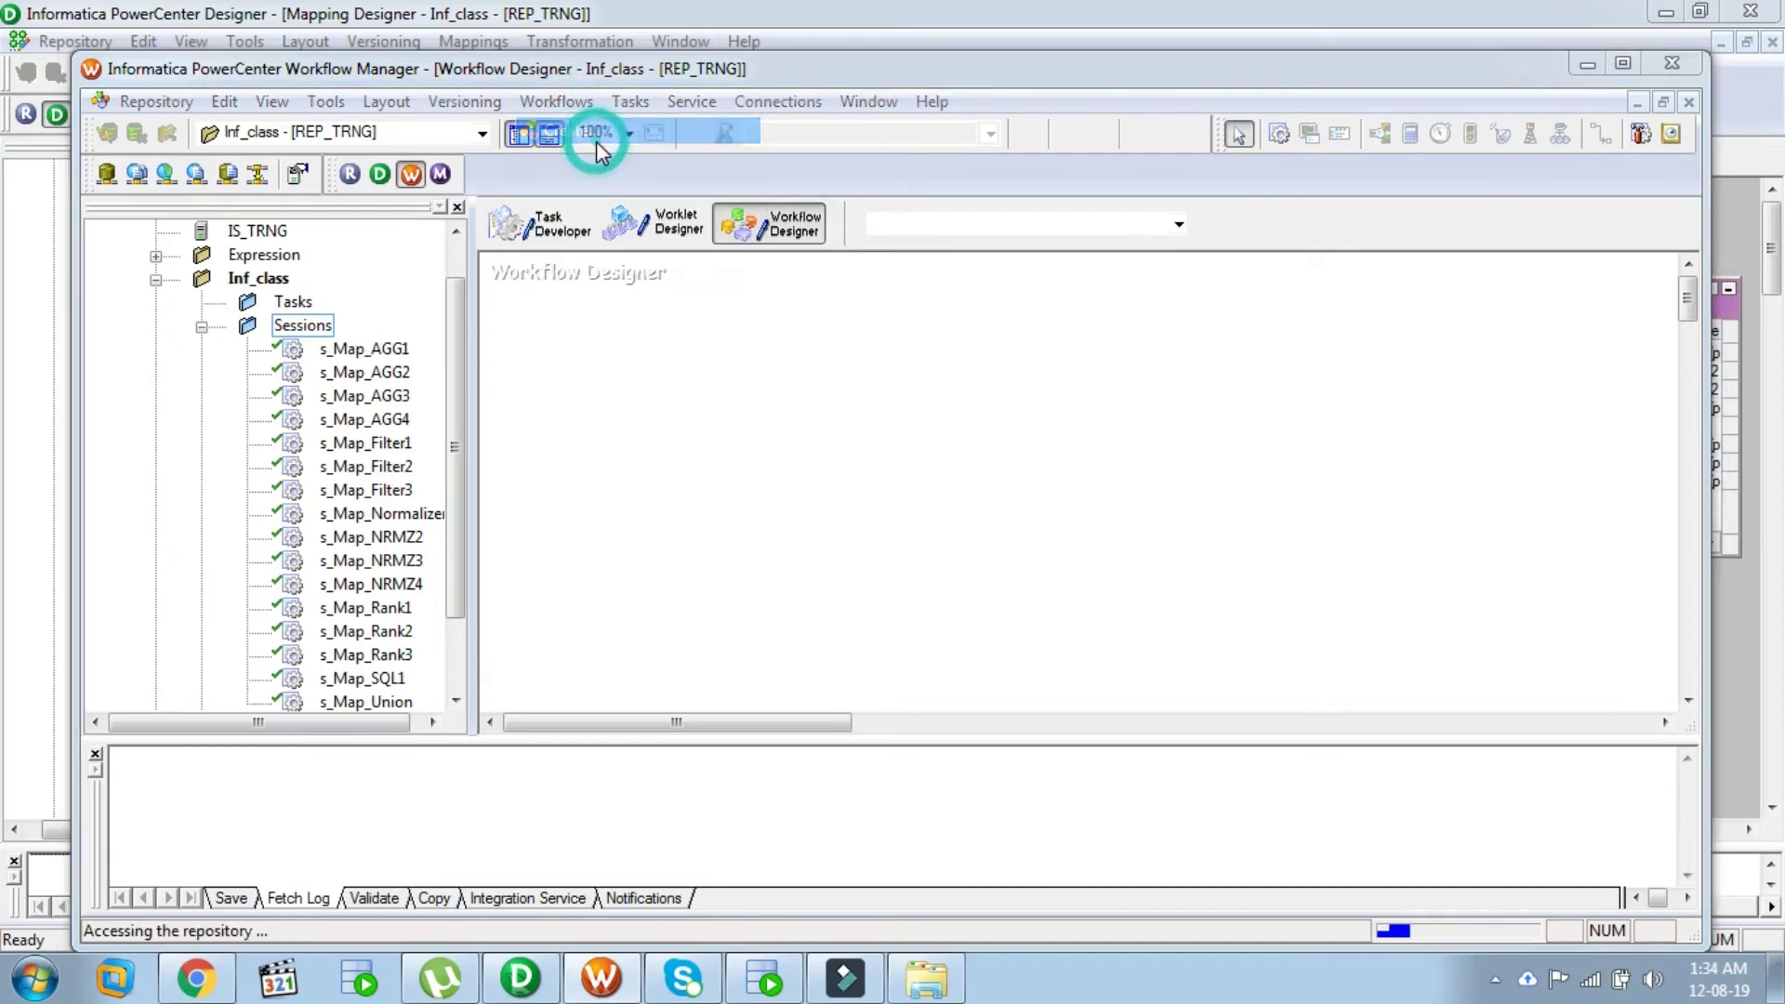
pyautogui.write('Wf_Map_Filter3')
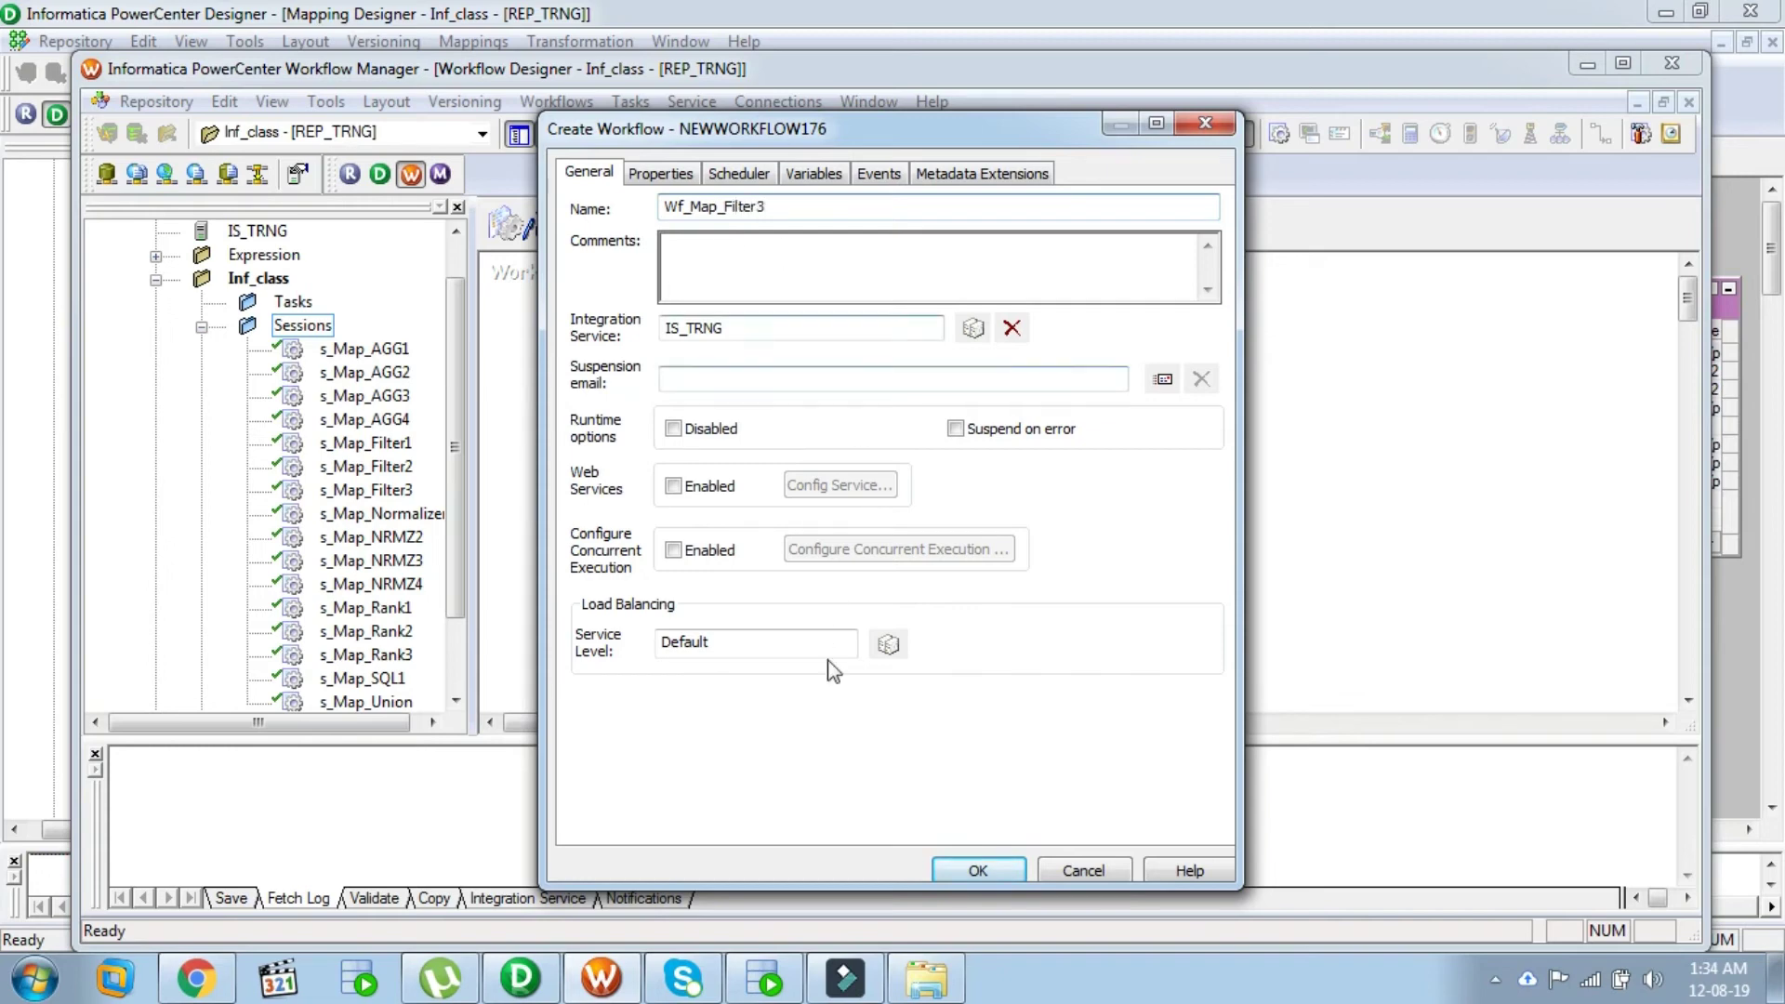
pyautogui.click(958, 869)
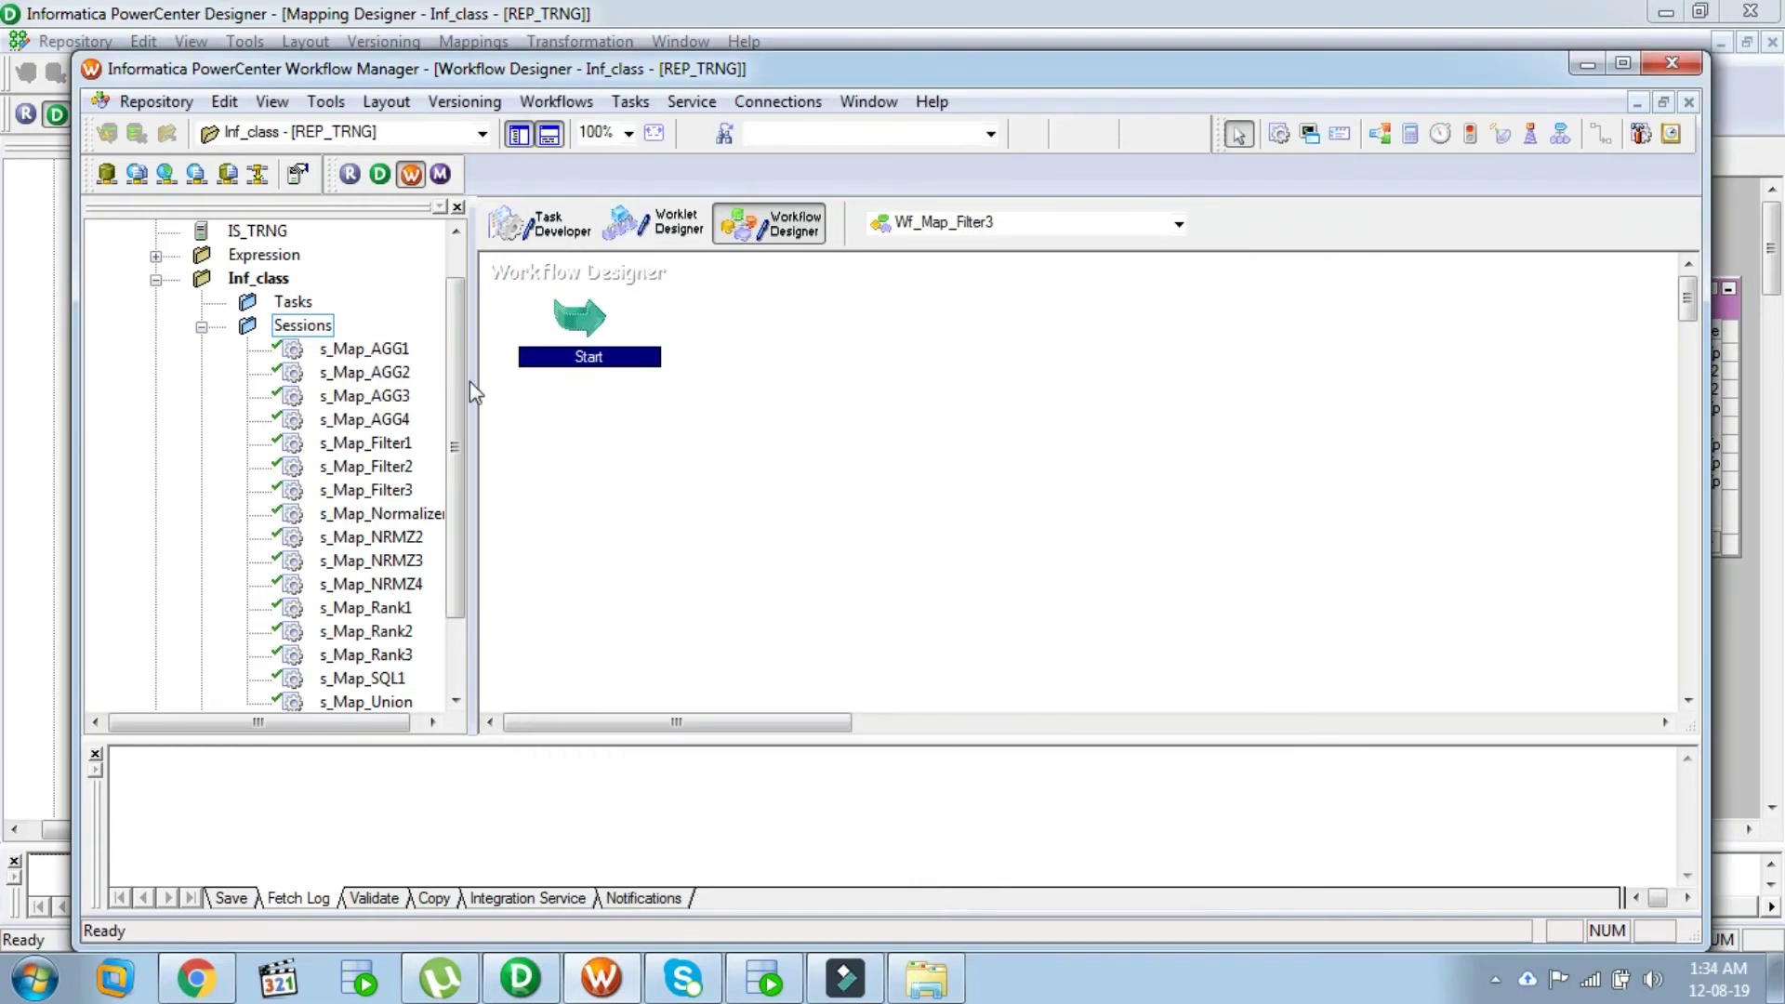
# Step: Add the s_Map_Filter3 session to the workflow and link the Start task to it
pyautogui.click(377, 493)
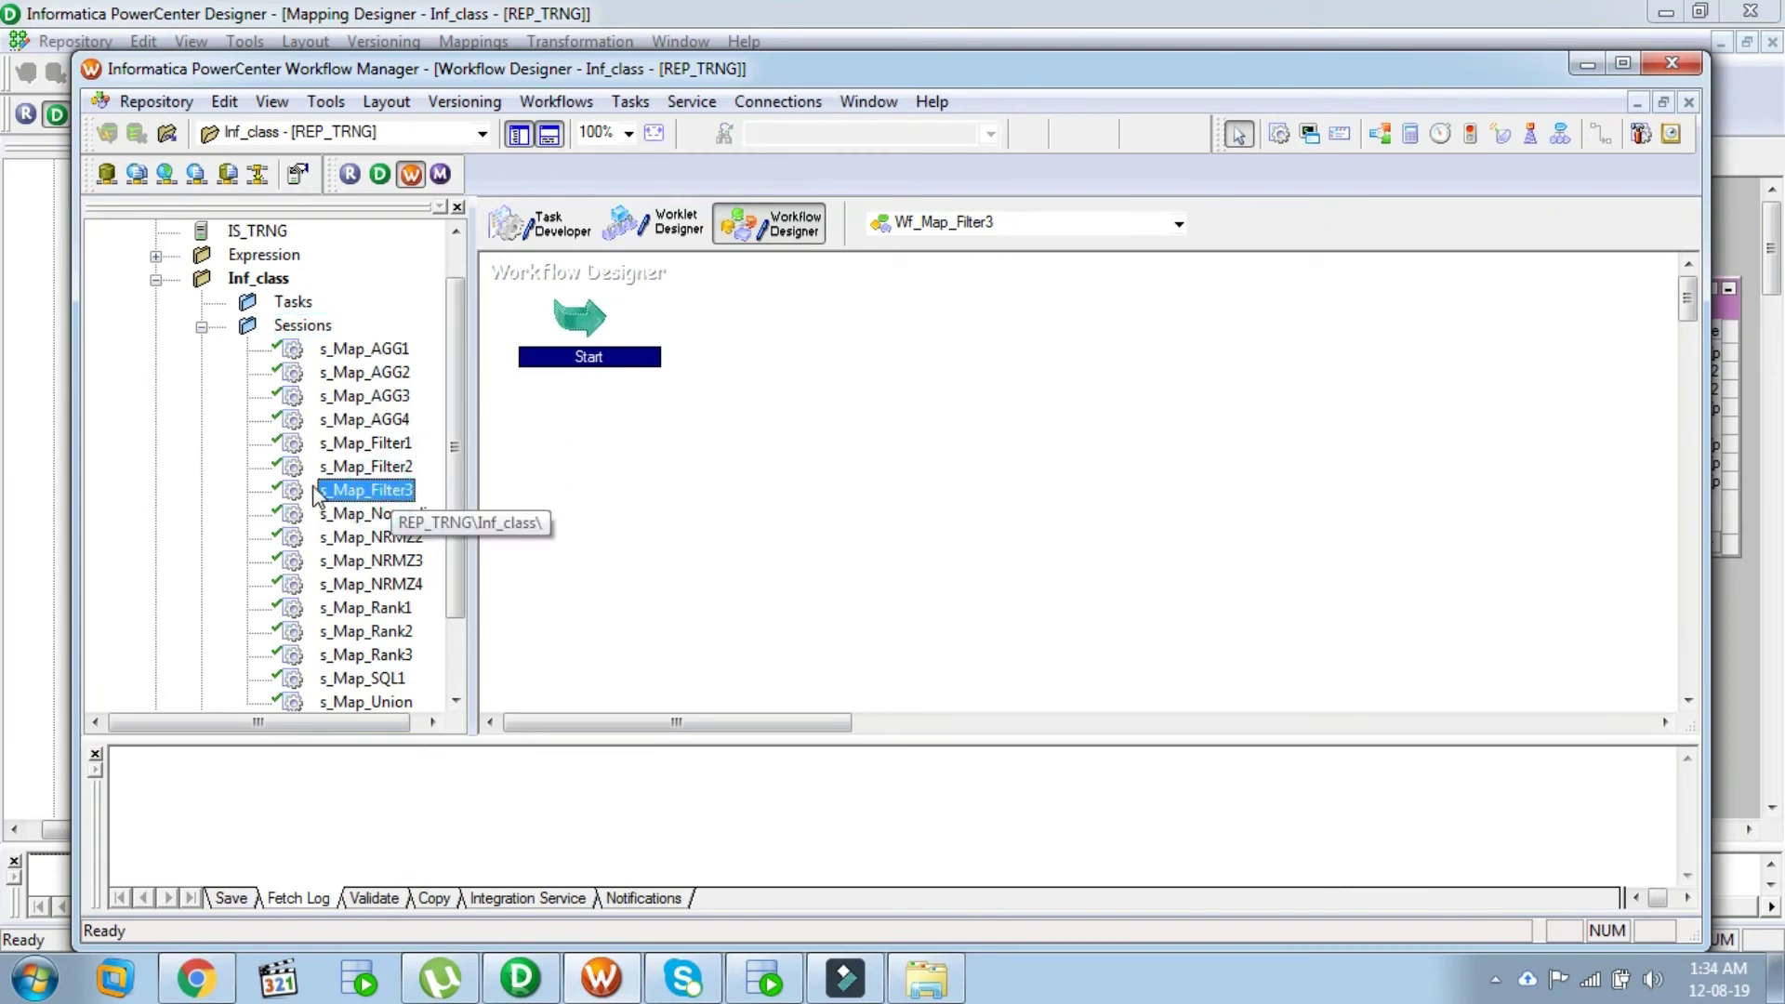
pyautogui.moveTo(342, 499); pyautogui.dragTo(1002, 492)
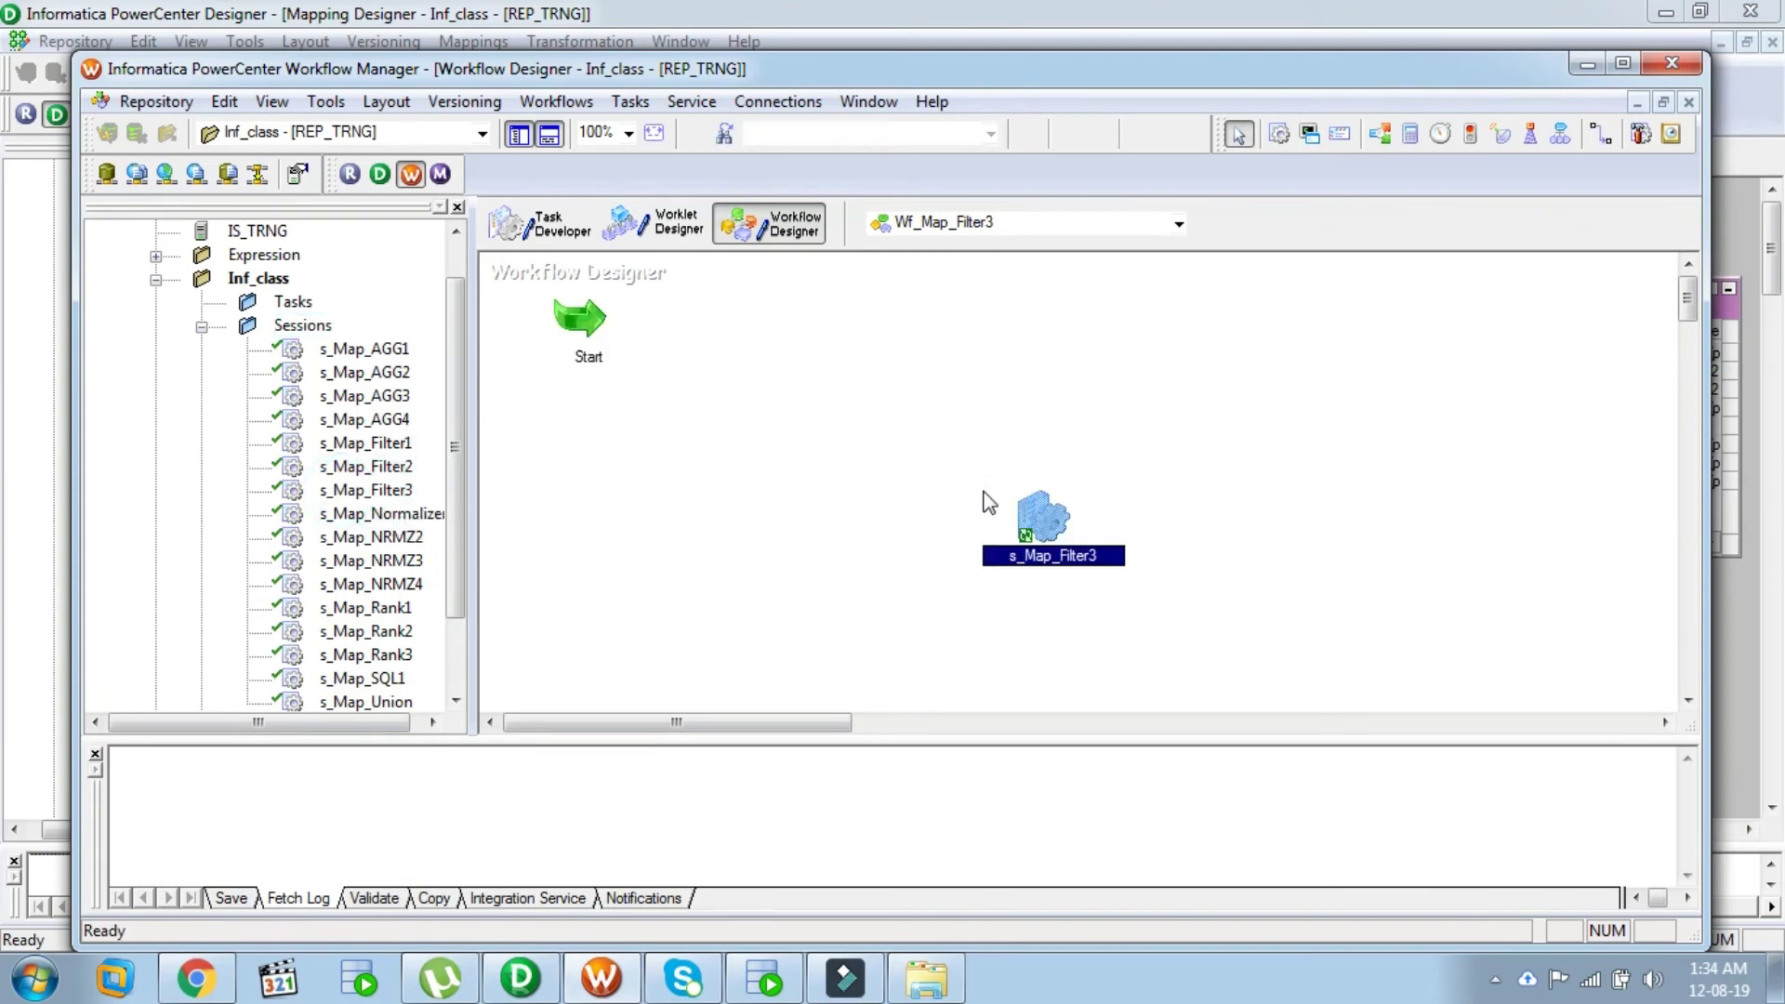
pyautogui.click(1601, 135)
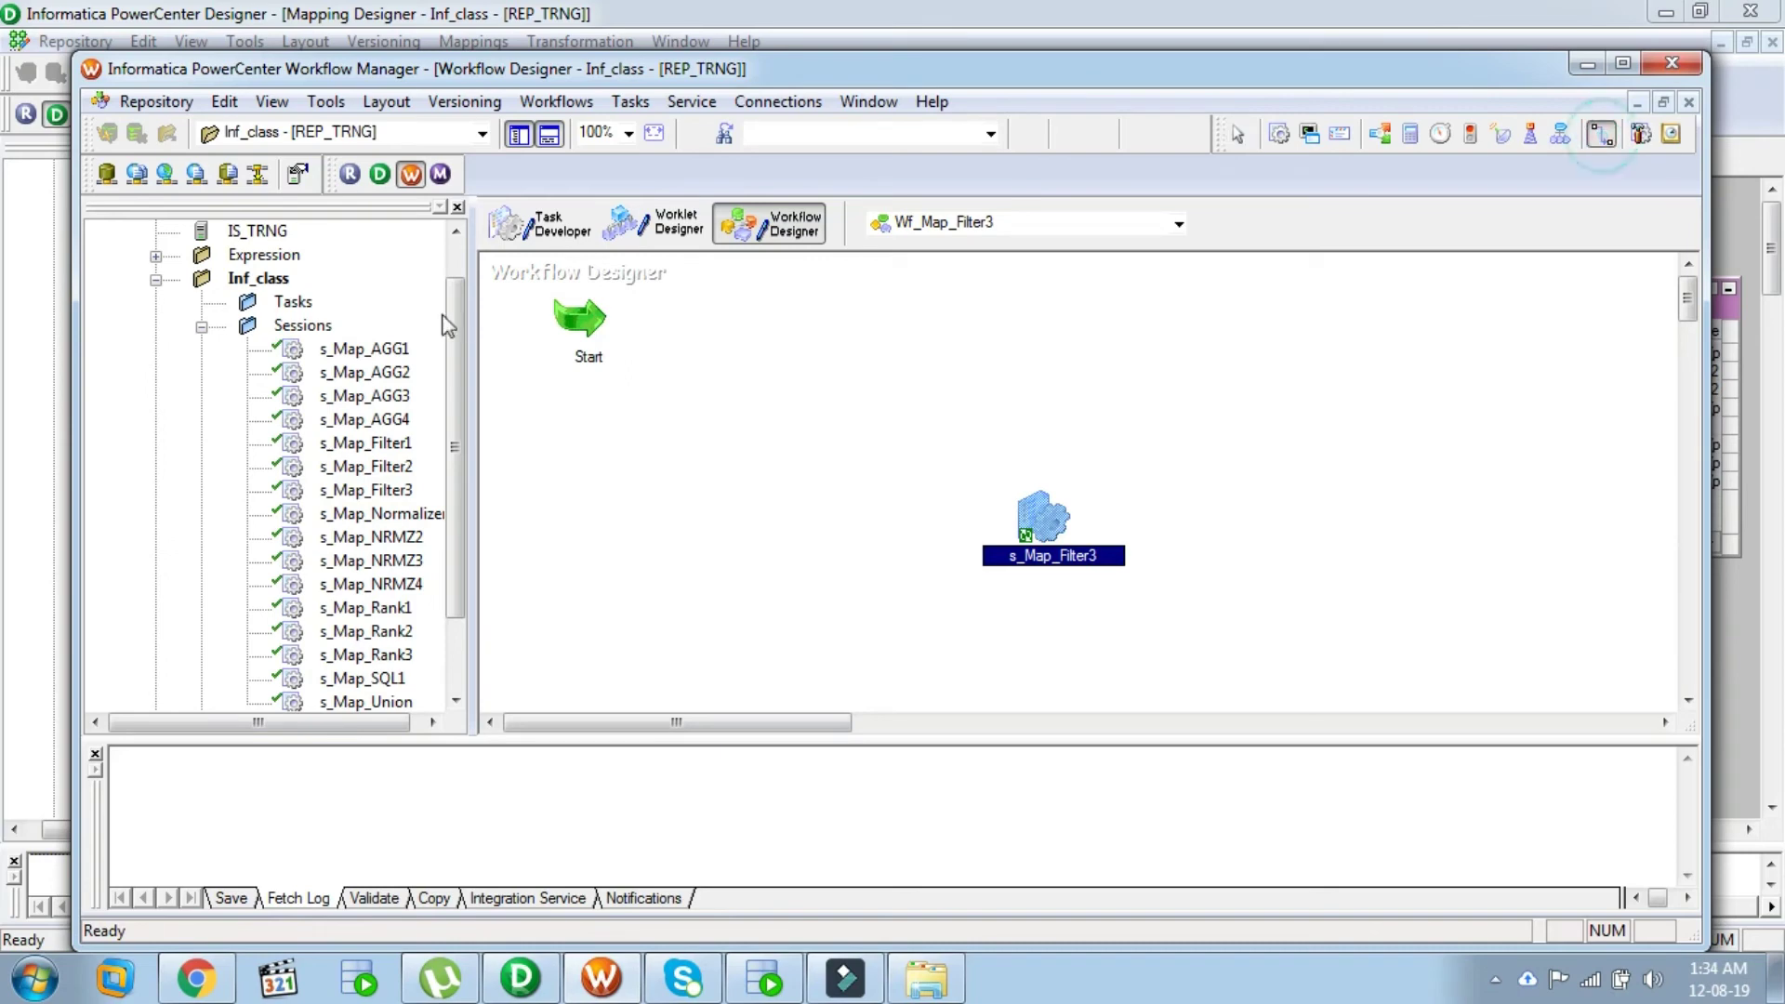
pyautogui.moveTo(579, 316); pyautogui.dragTo(1012, 500)
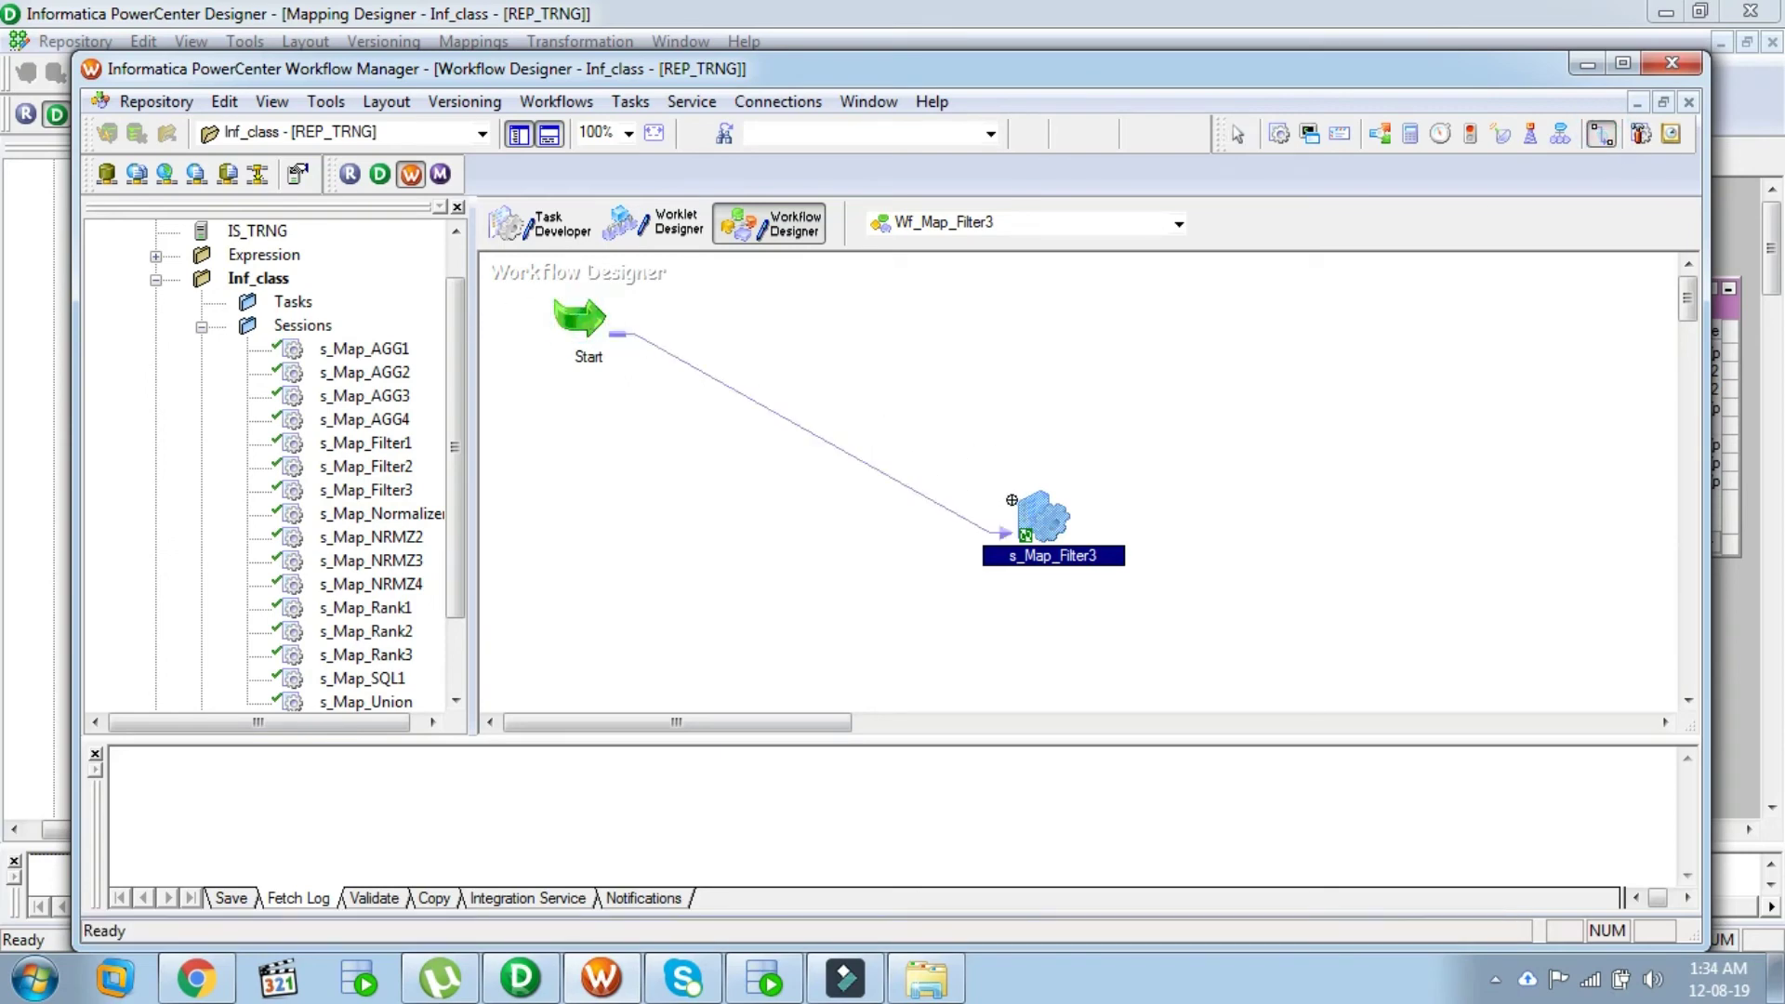
# Step: Check the SQ_EMP source and EMP_FLT3 target connection settings of the s_Map_Filter3 session in the workflow
pyautogui.doubleClick(1032, 507)
pyautogui.click(478, 102)
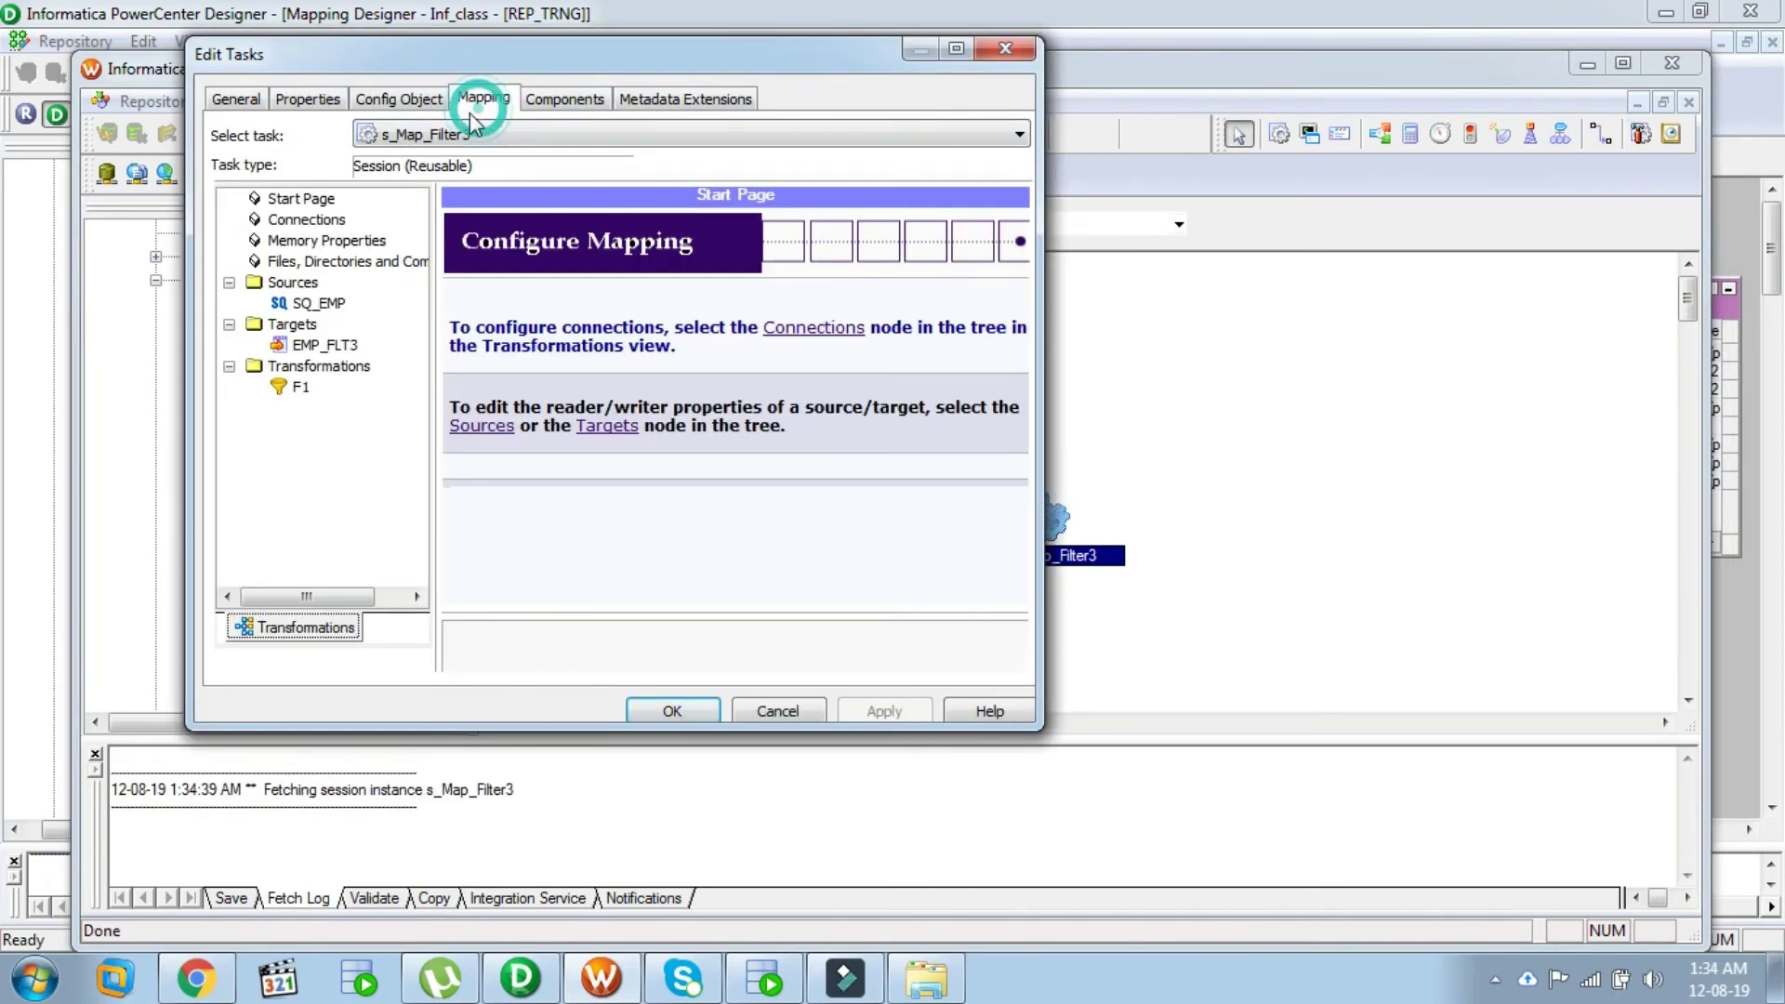
pyautogui.click(319, 303)
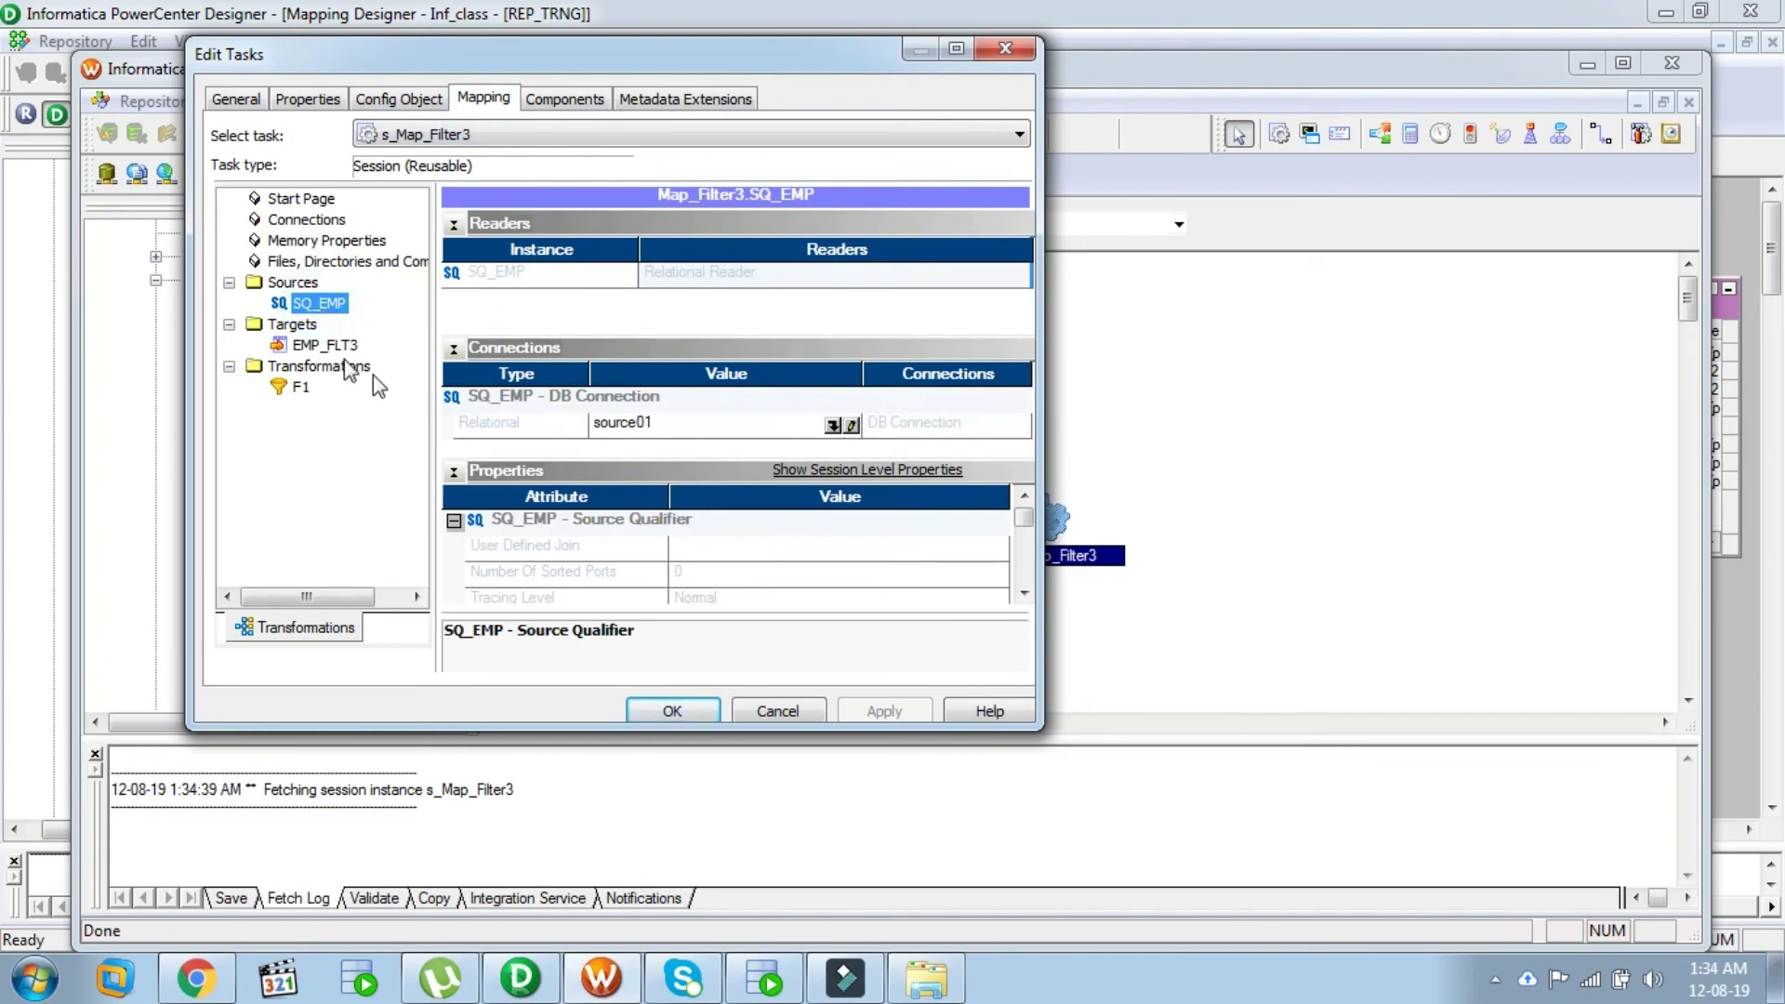
pyautogui.click(325, 345)
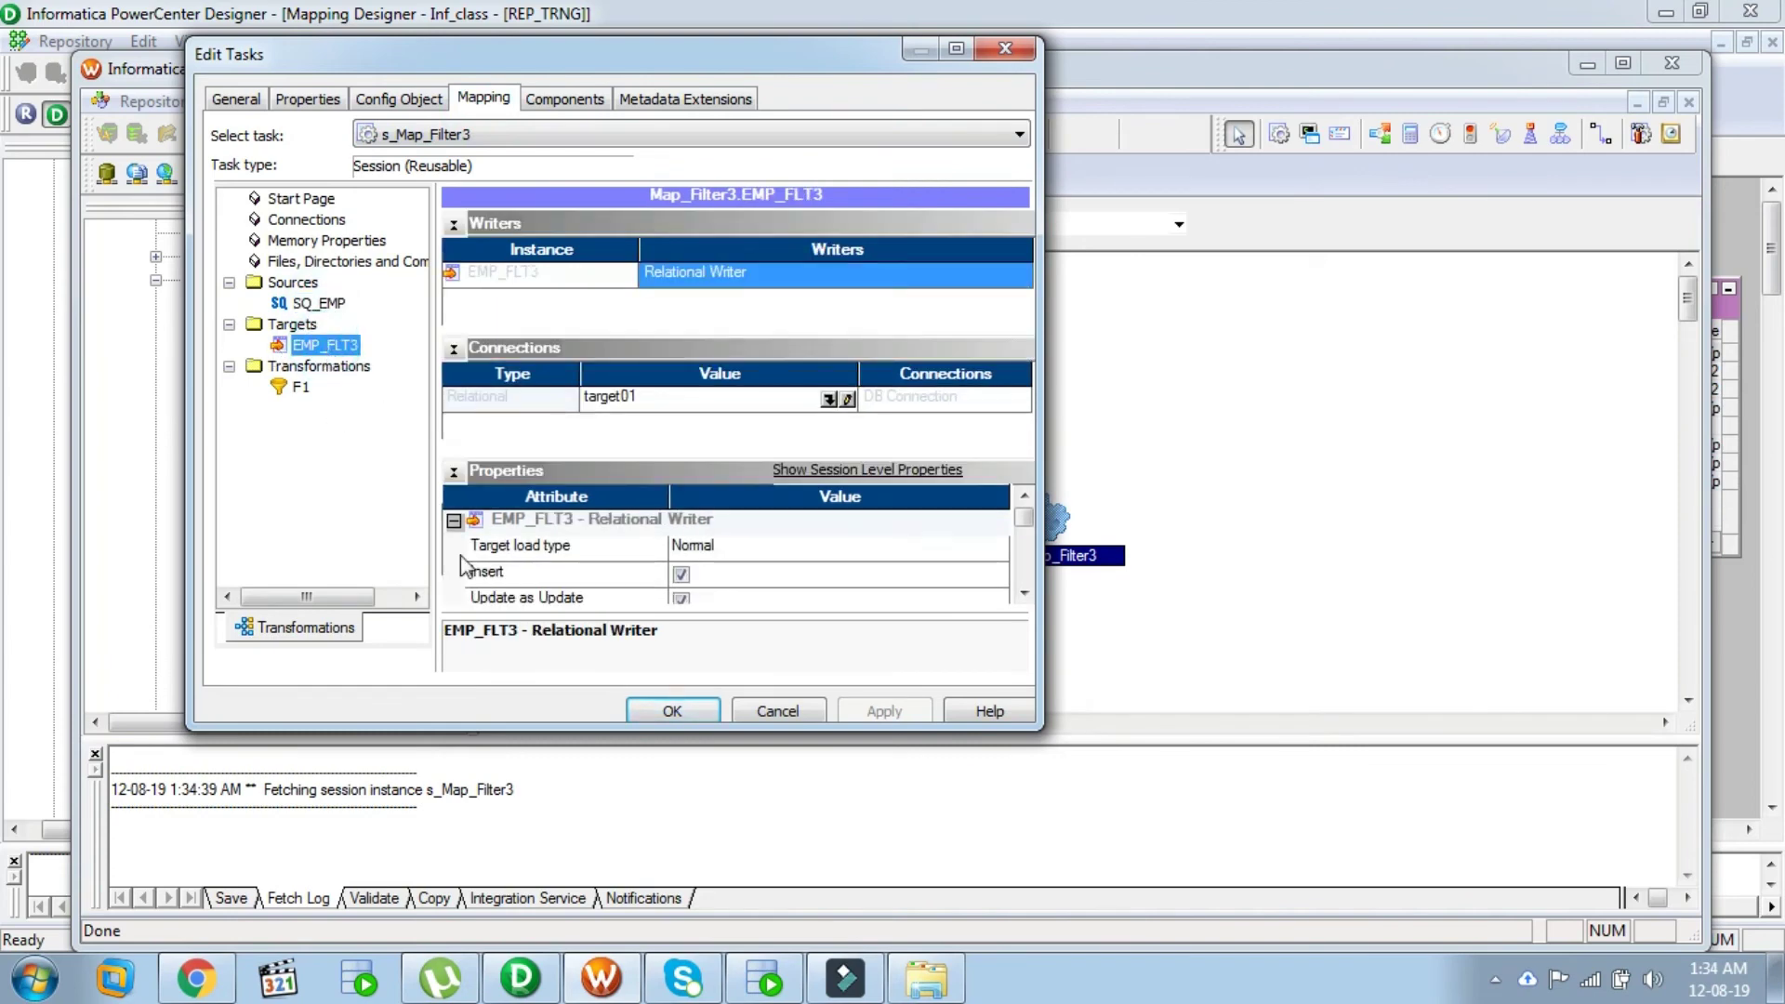
pyautogui.click(678, 711)
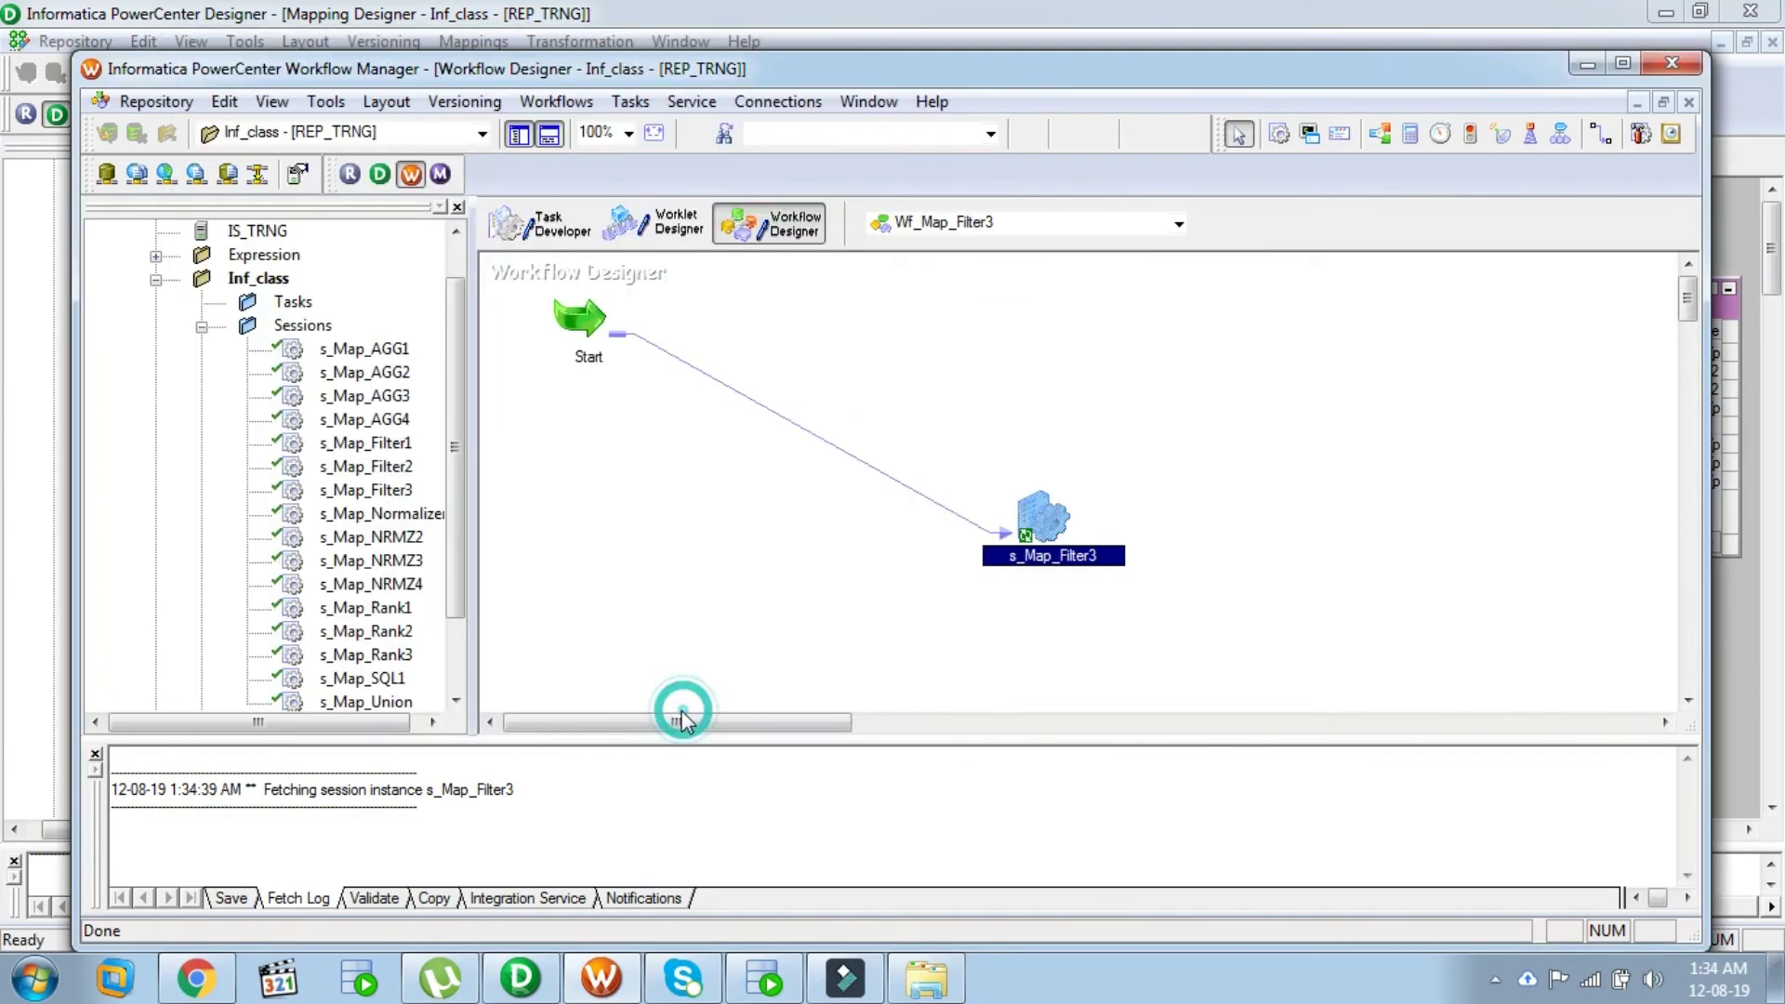
# Step: Validate the Wf_Map_Filter3 workflow and save it to the repository
pyautogui.click(556, 101)
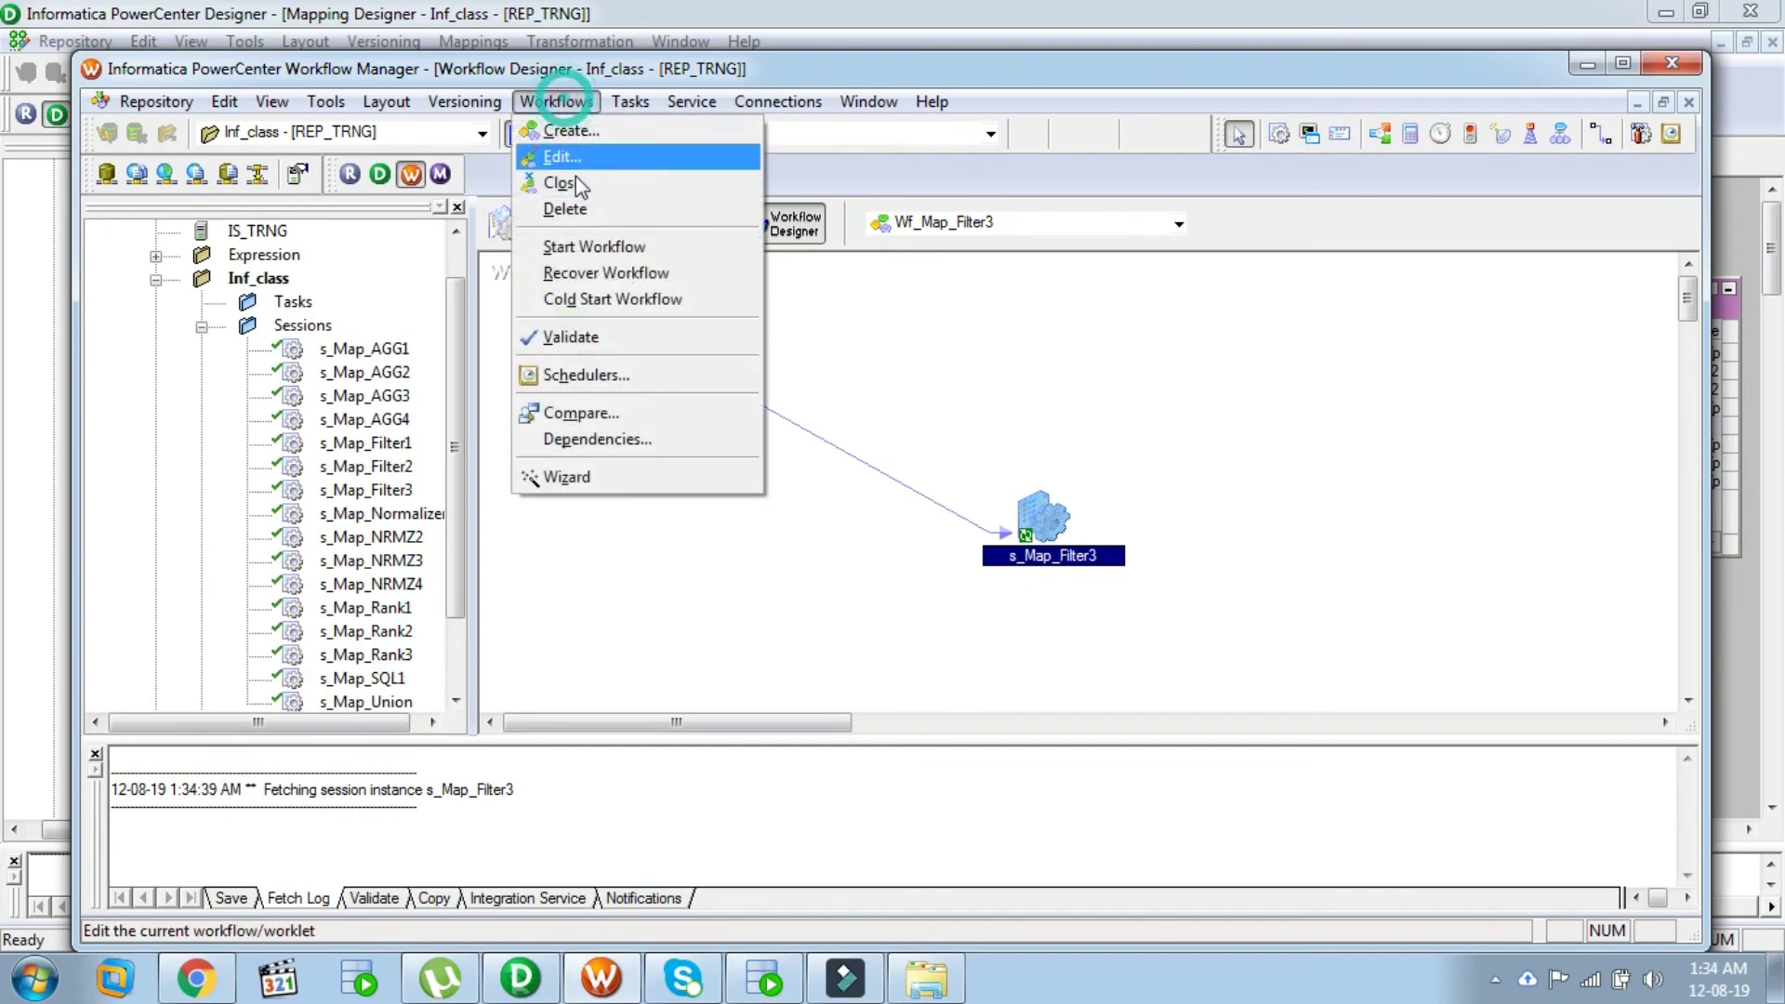
pyautogui.click(560, 338)
pyautogui.moveTo(179, 840); pyautogui.dragTo(389, 840)
pyautogui.click(153, 102)
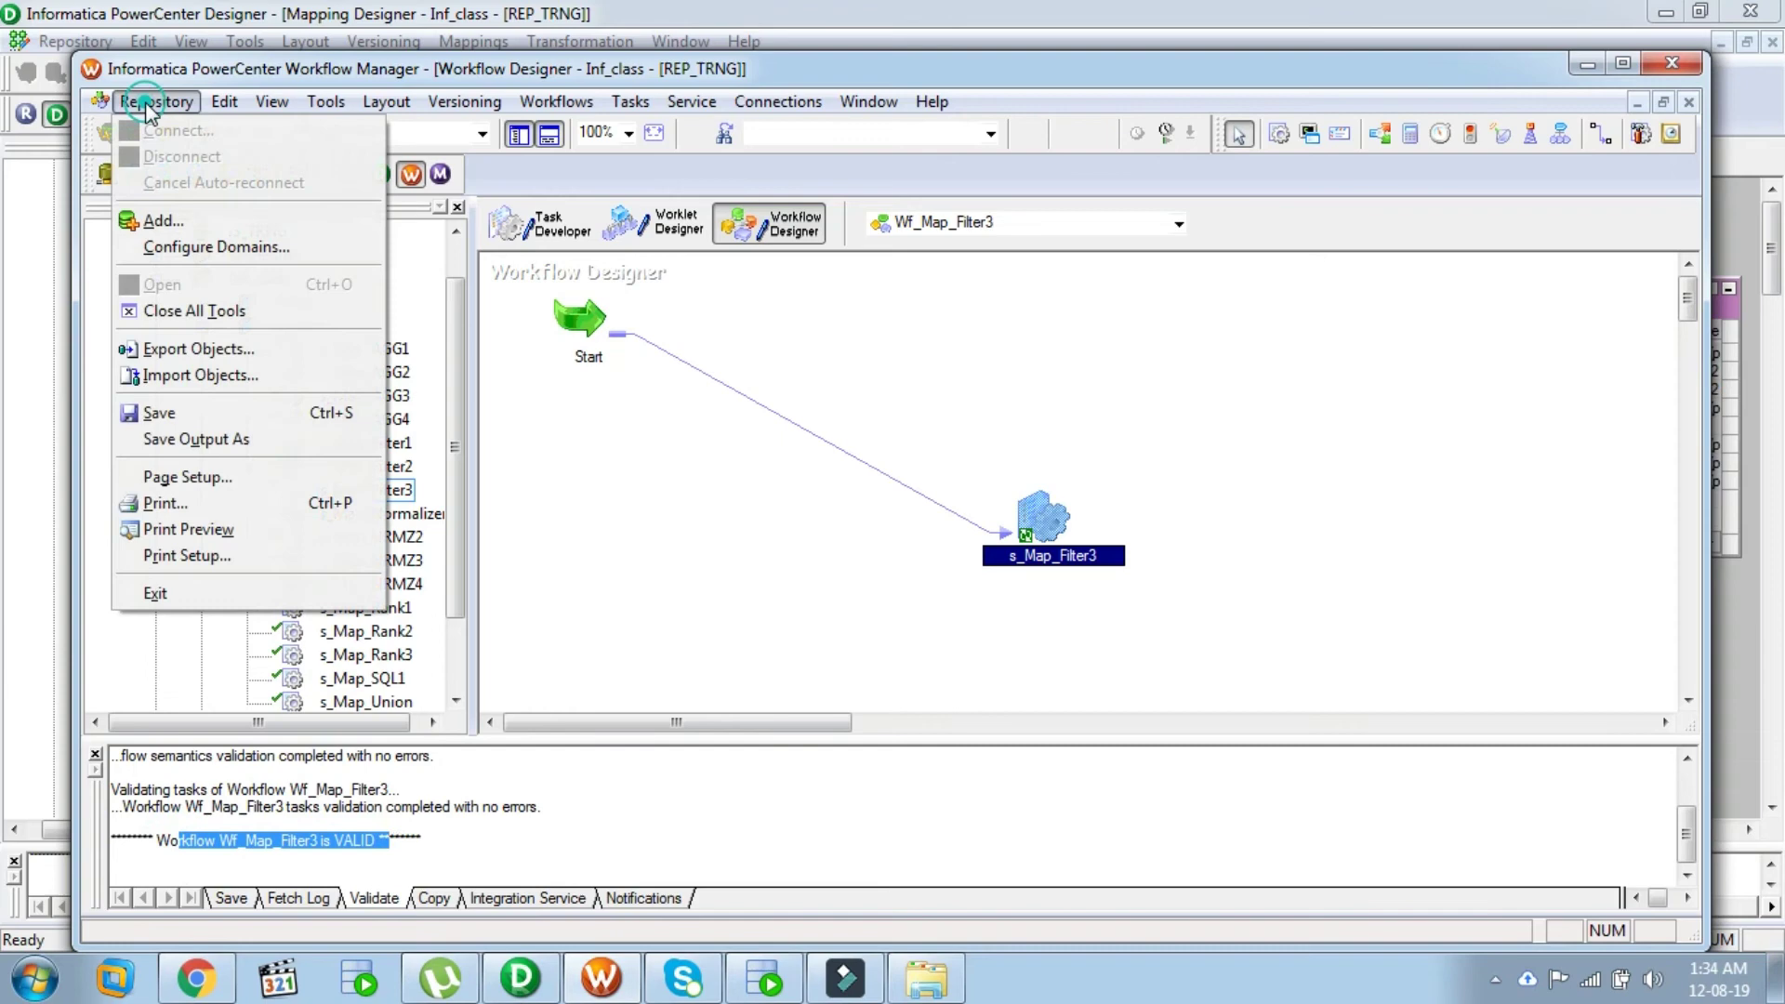
pyautogui.click(168, 413)
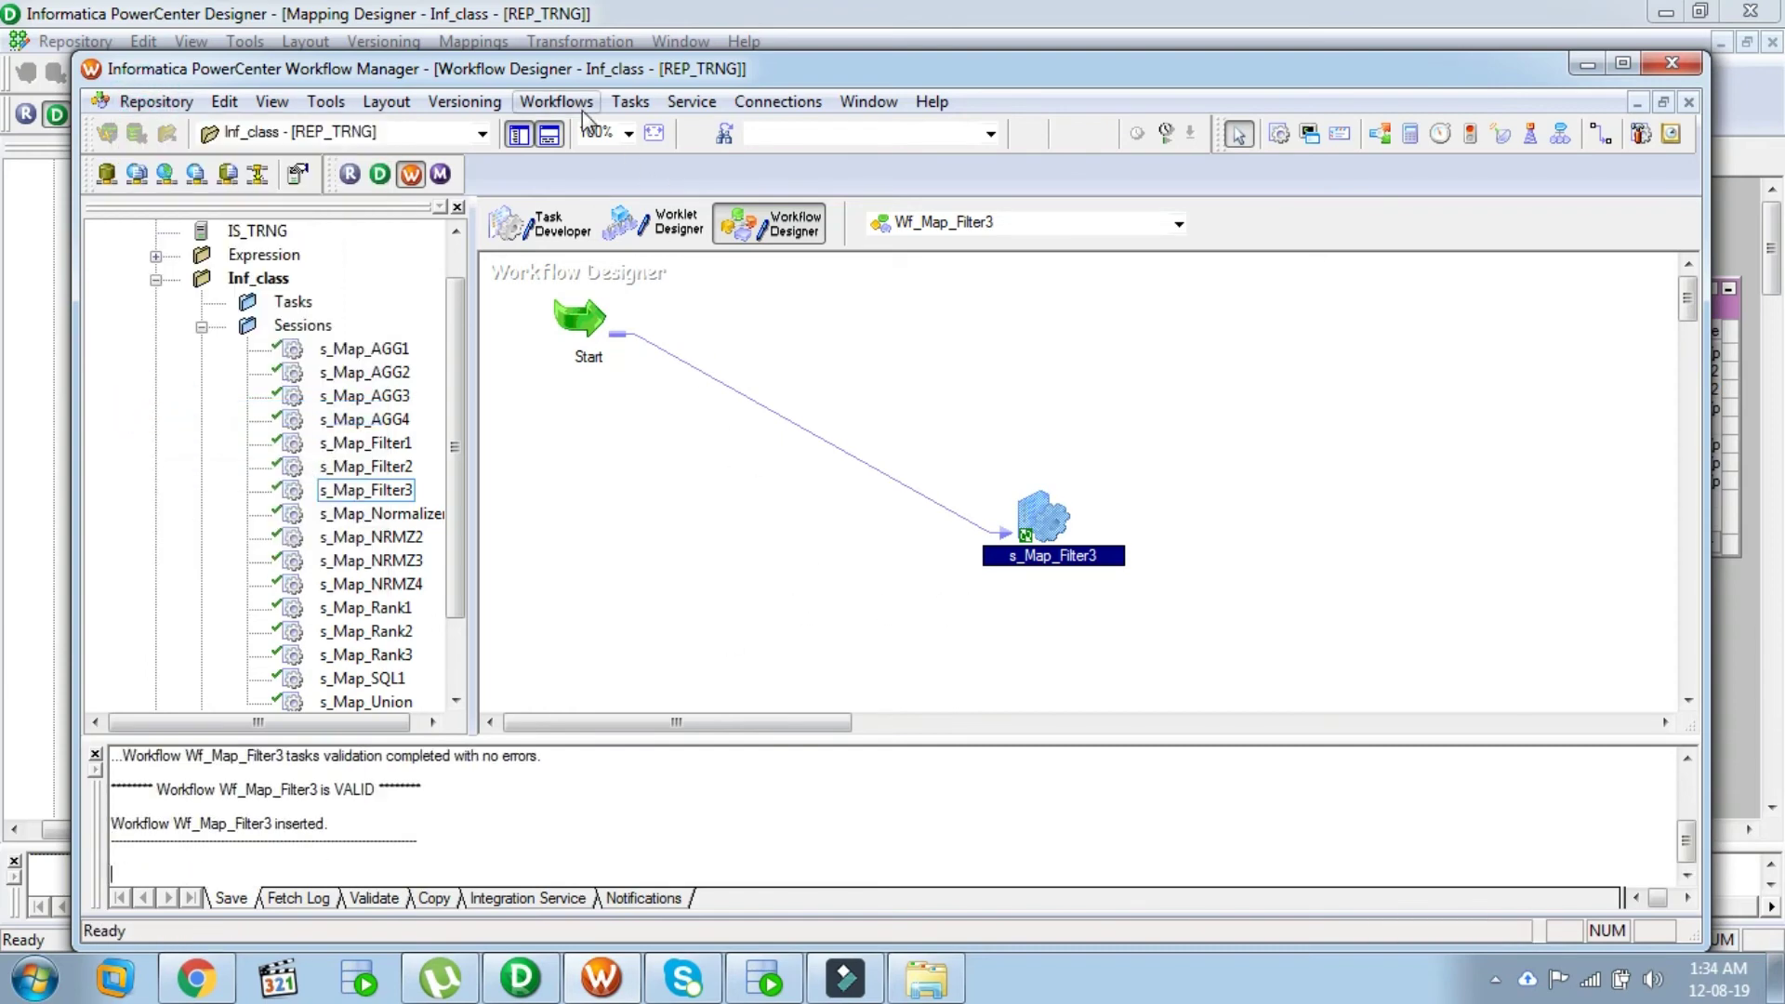
# Step: Start the Wf_Map_Filter3 workflow so that its session runs
pyautogui.click(556, 101)
pyautogui.click(588, 248)
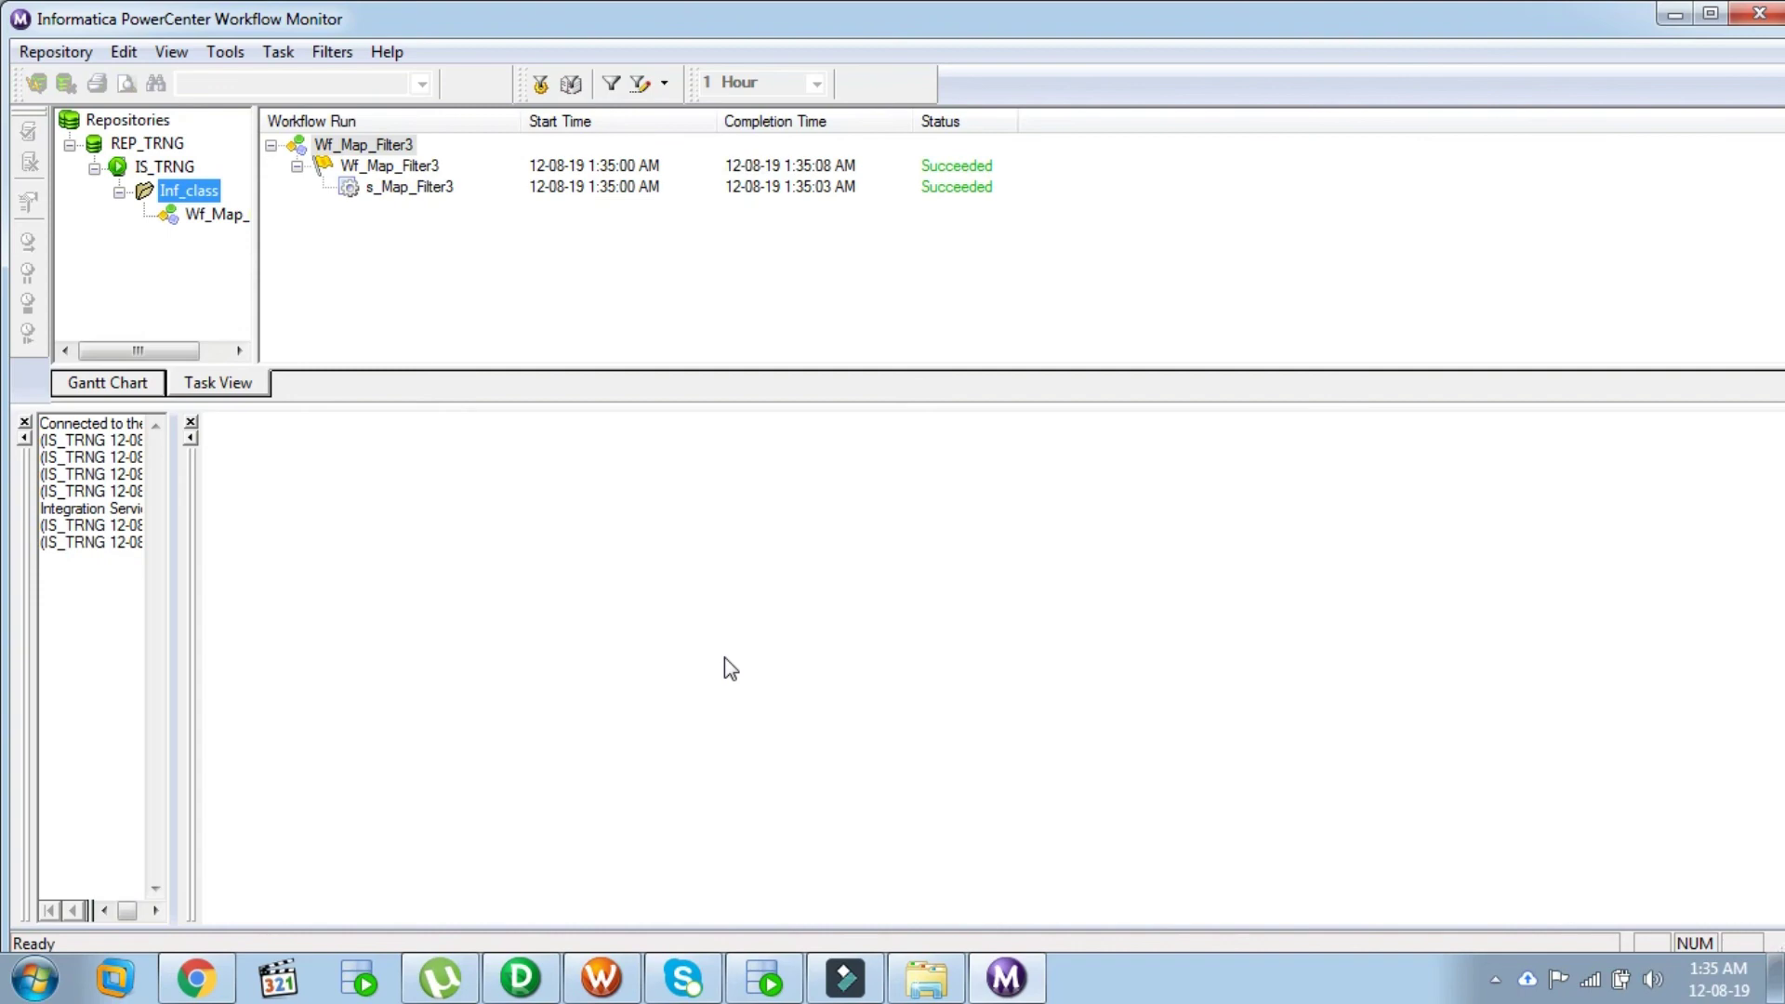
# Step: Get the run properties of the s_Map_Filter3 session and check its source and target success rows
pyautogui.click(402, 190)
pyautogui.rightClick(402, 190)
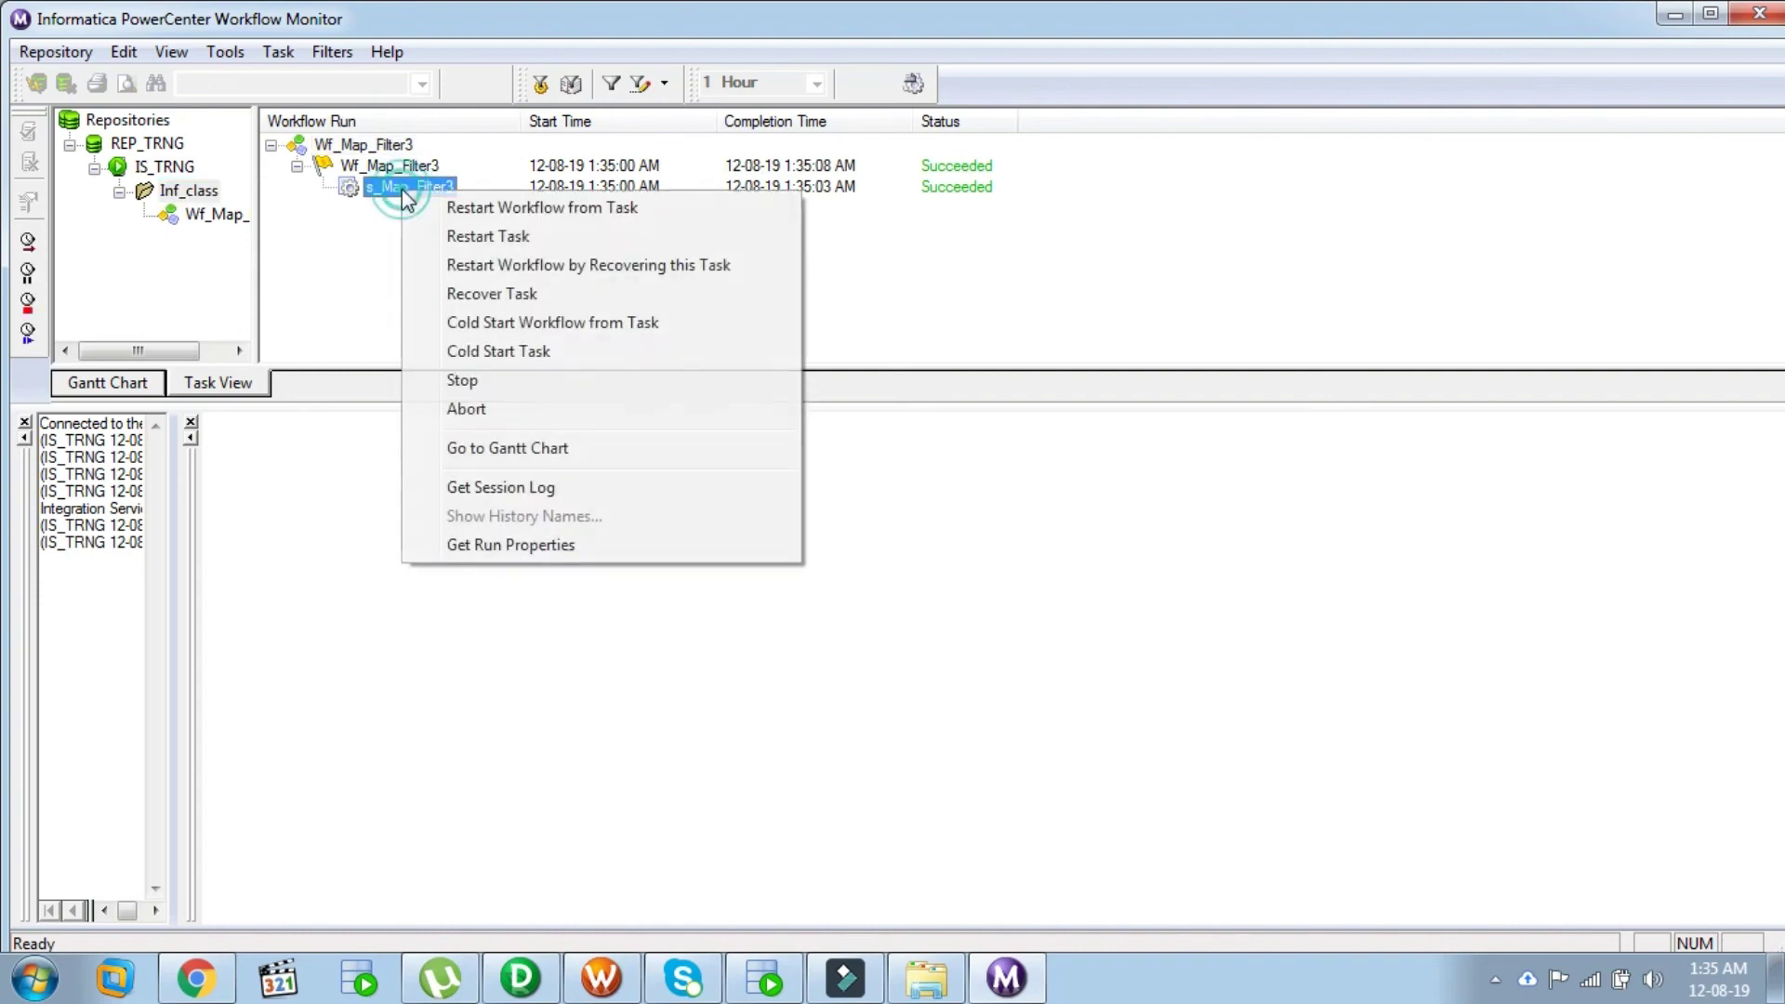
pyautogui.click(498, 541)
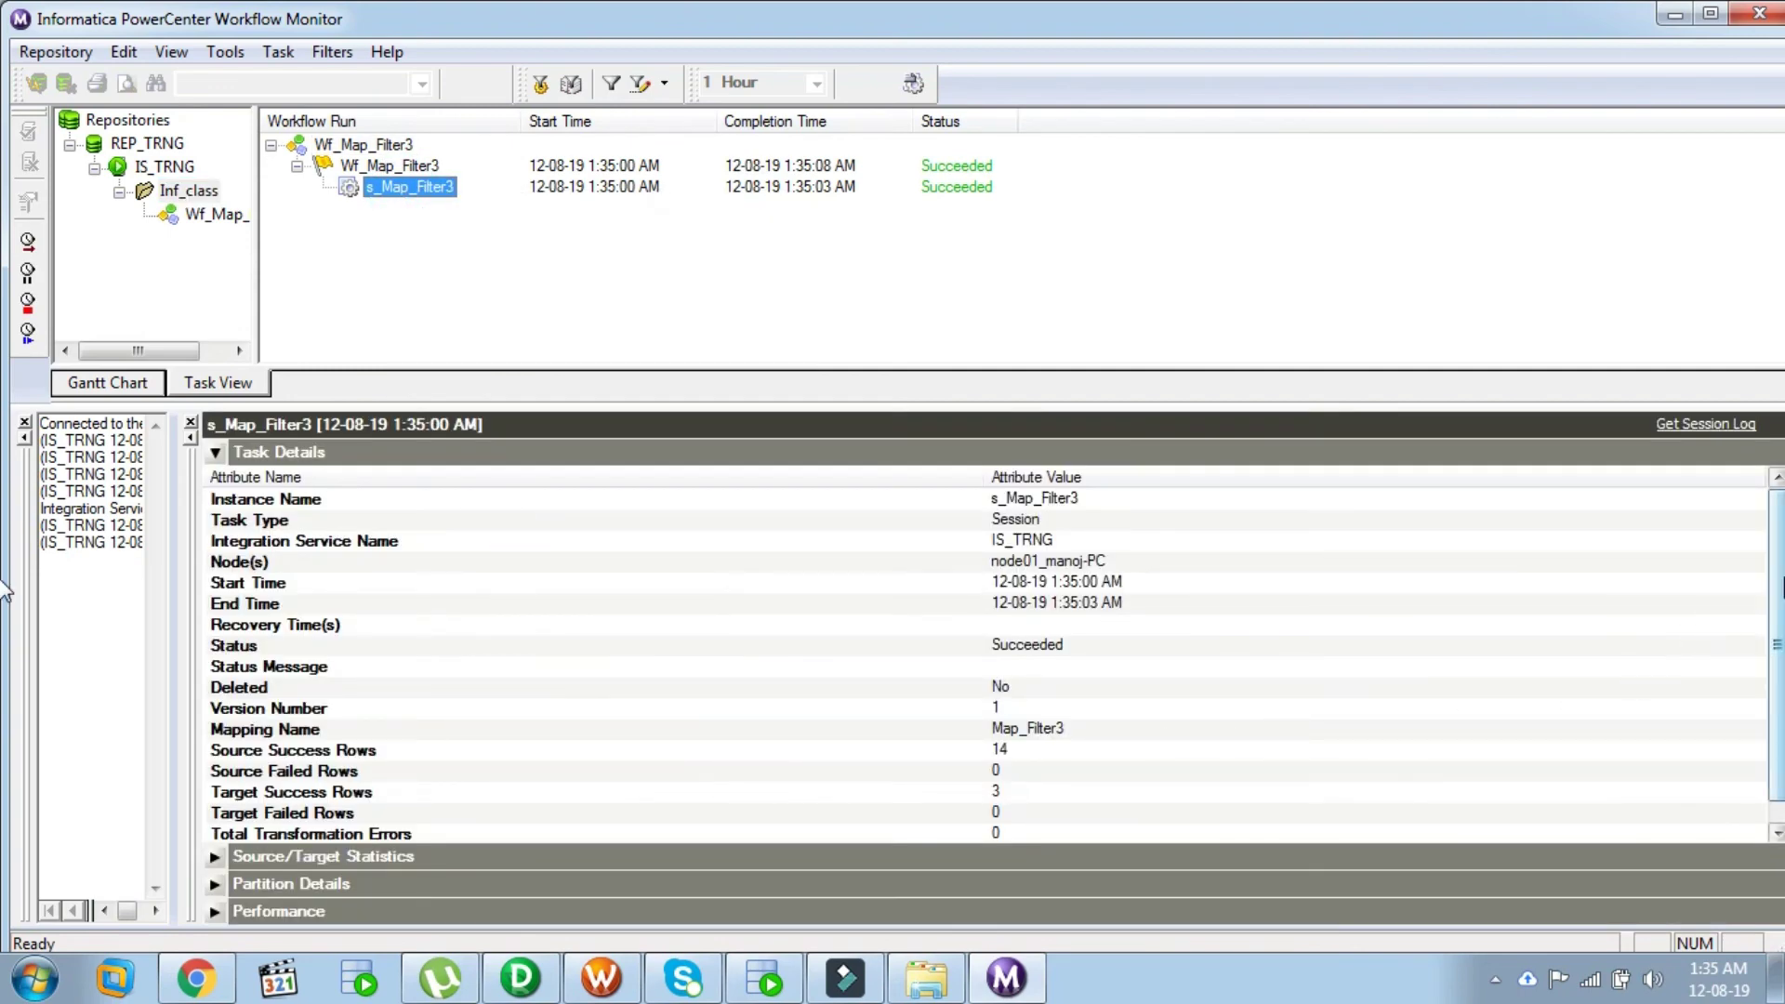
pyautogui.moveTo(1775, 586); pyautogui.dragTo(1778, 674)
pyautogui.click(1054, 737)
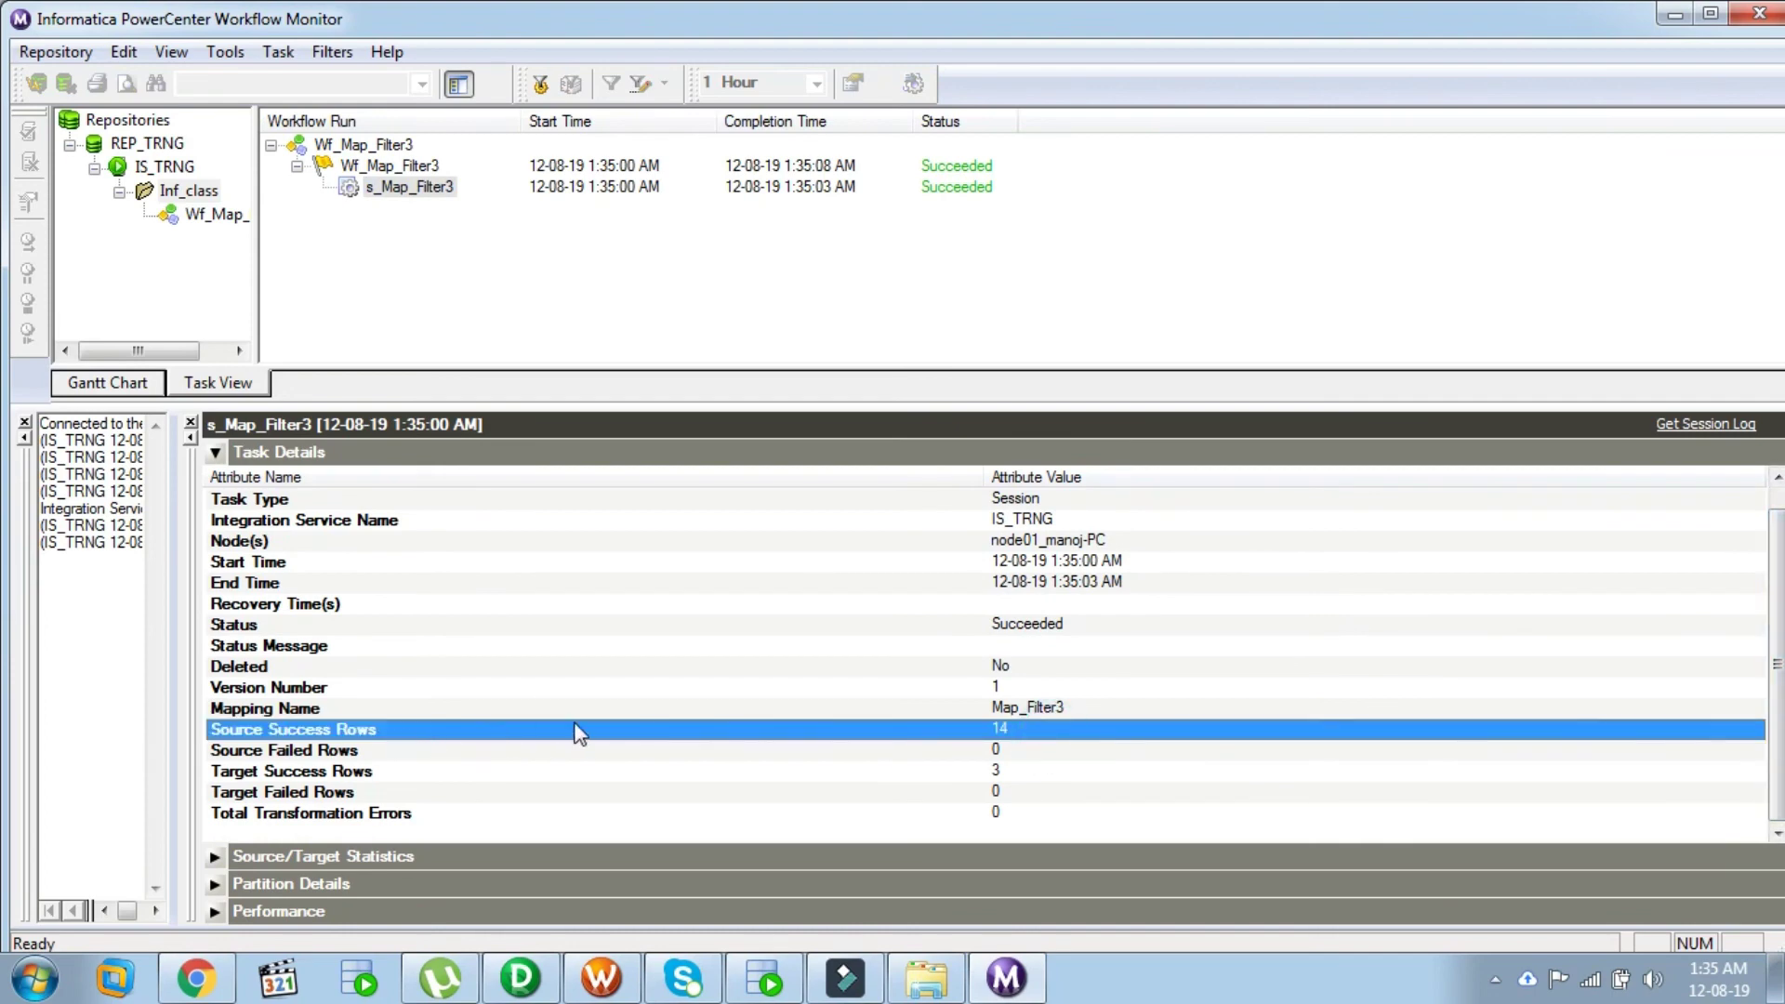
pyautogui.click(1008, 772)
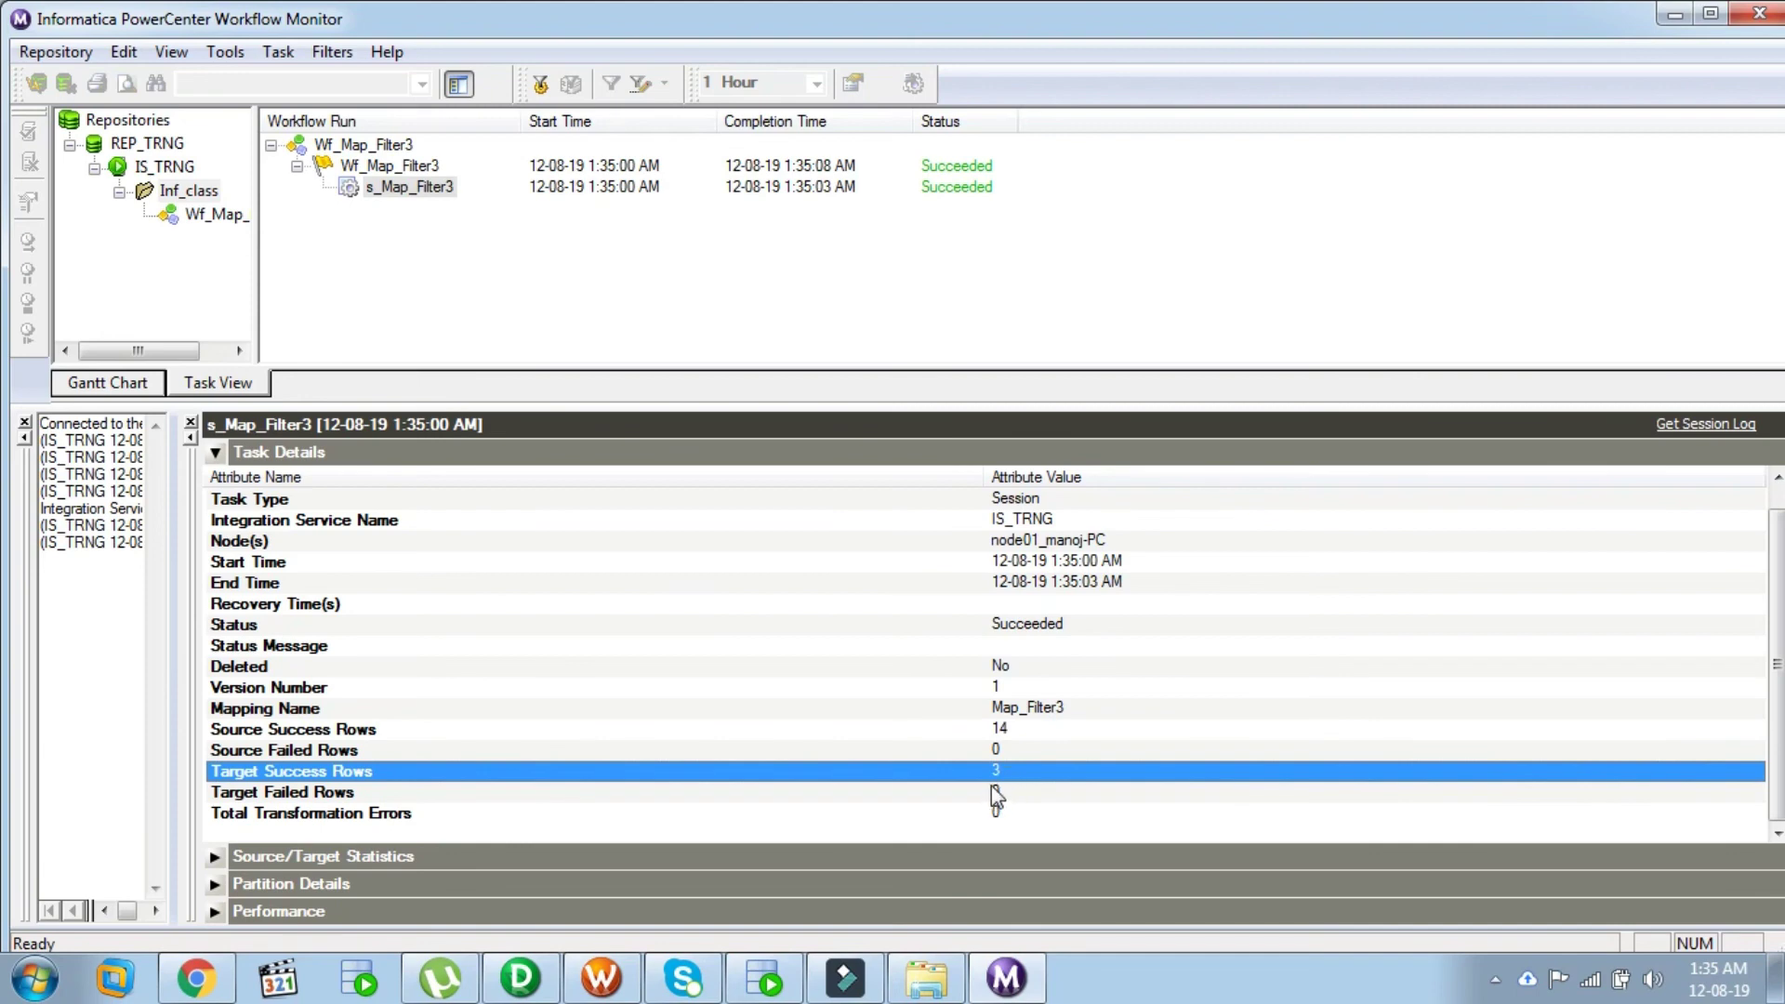
# Step: Switch to Oracle SQL Developer and run the query "select * from emp_flt3;" on the target01 connection
pyautogui.click(771, 991)
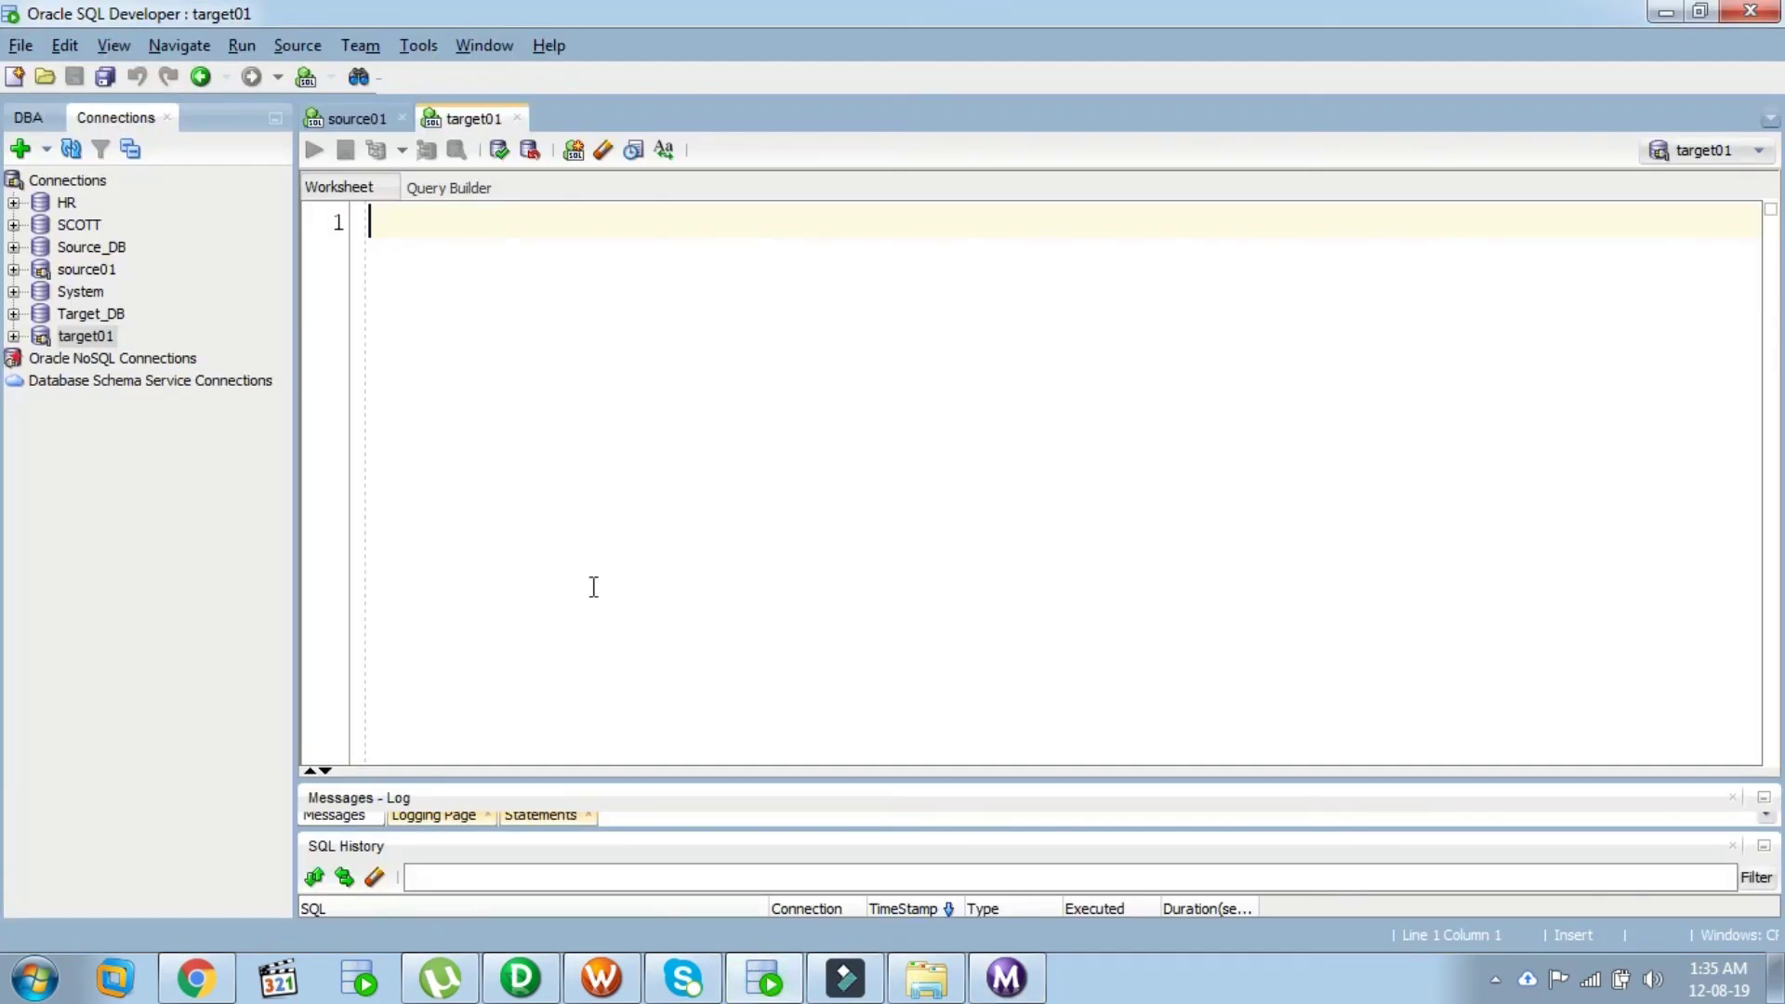
pyautogui.write('sele')
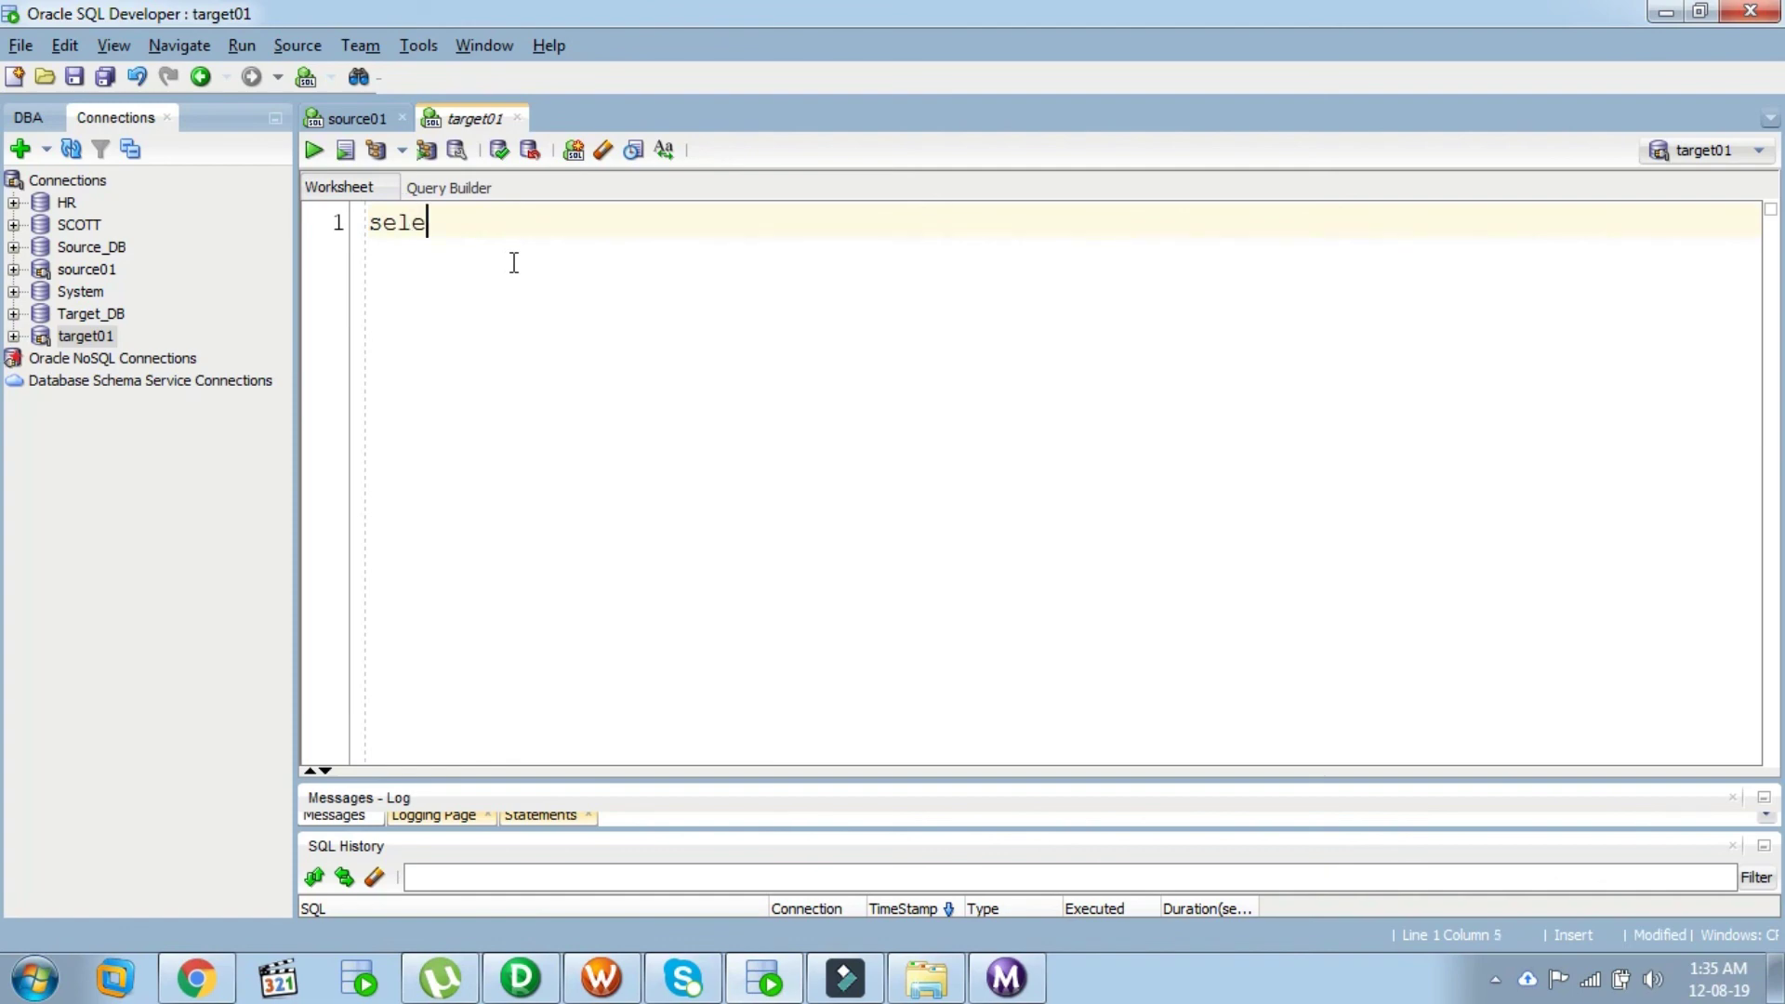
pyautogui.write('ct * fro')
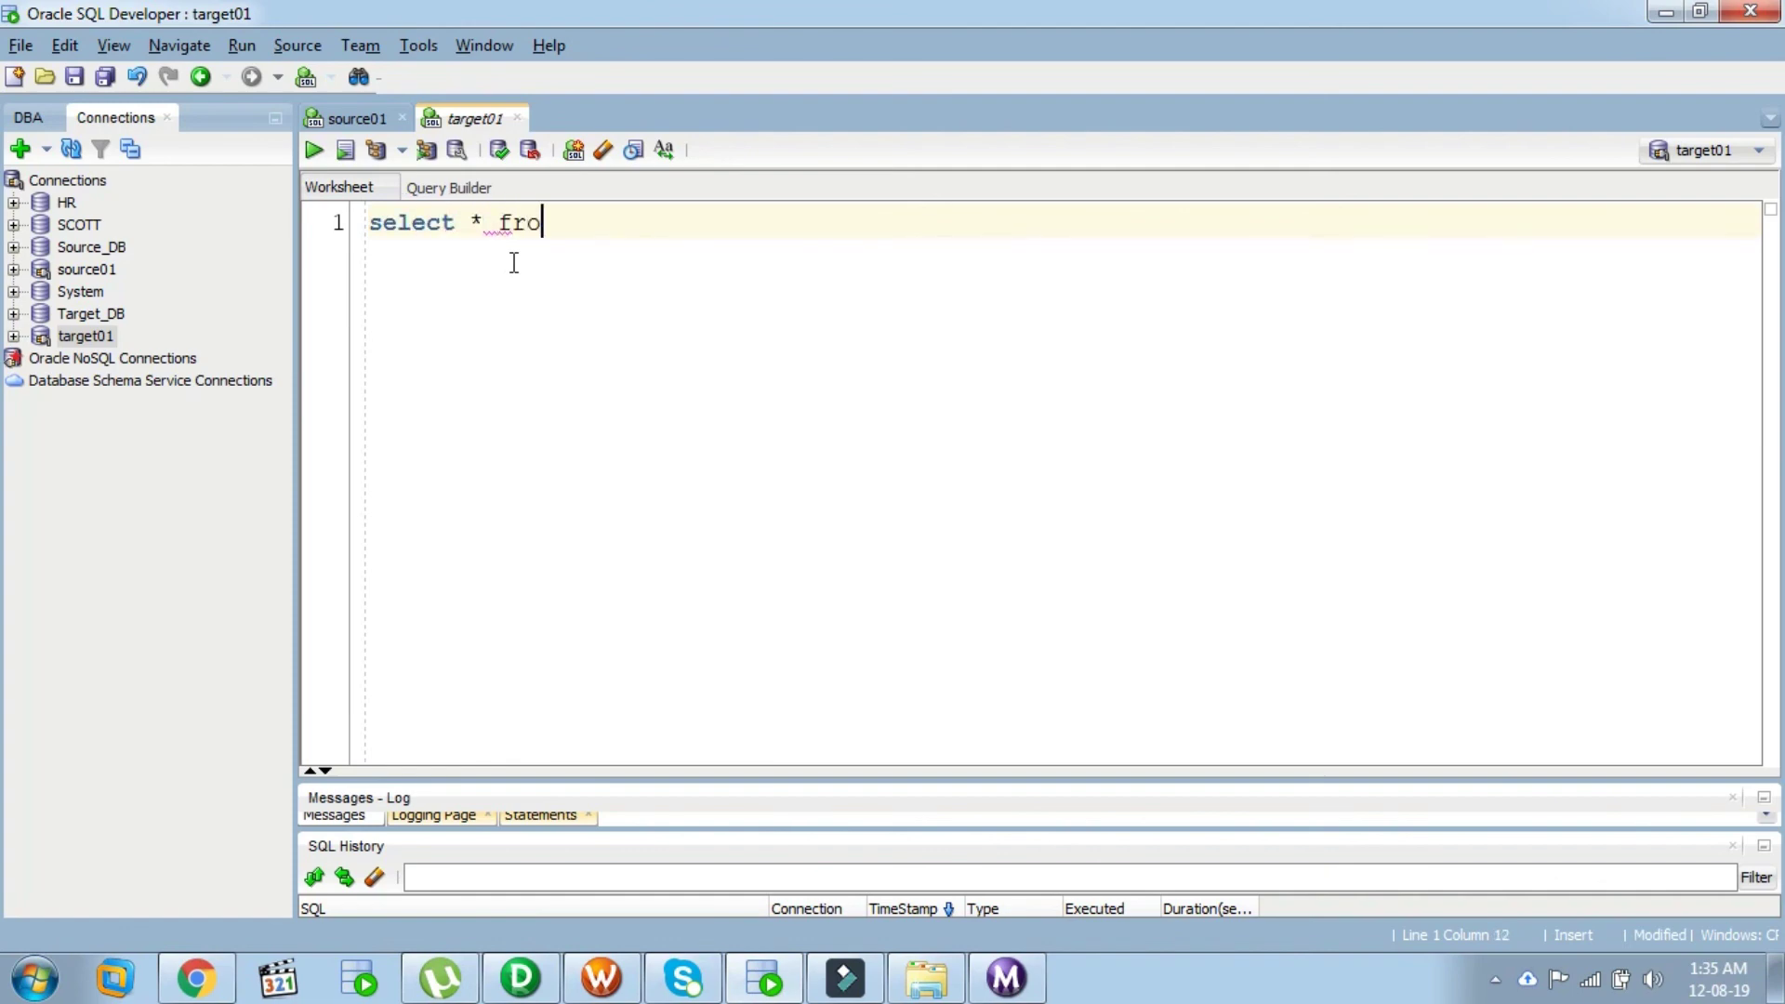
pyautogui.write('m flt')
pyautogui.press('BackSpace')
pyautogui.press('BackSpace')
pyautogui.press('BackSpace')
pyautogui.press('BackSpace')
pyautogui.write('emp_flt3;')
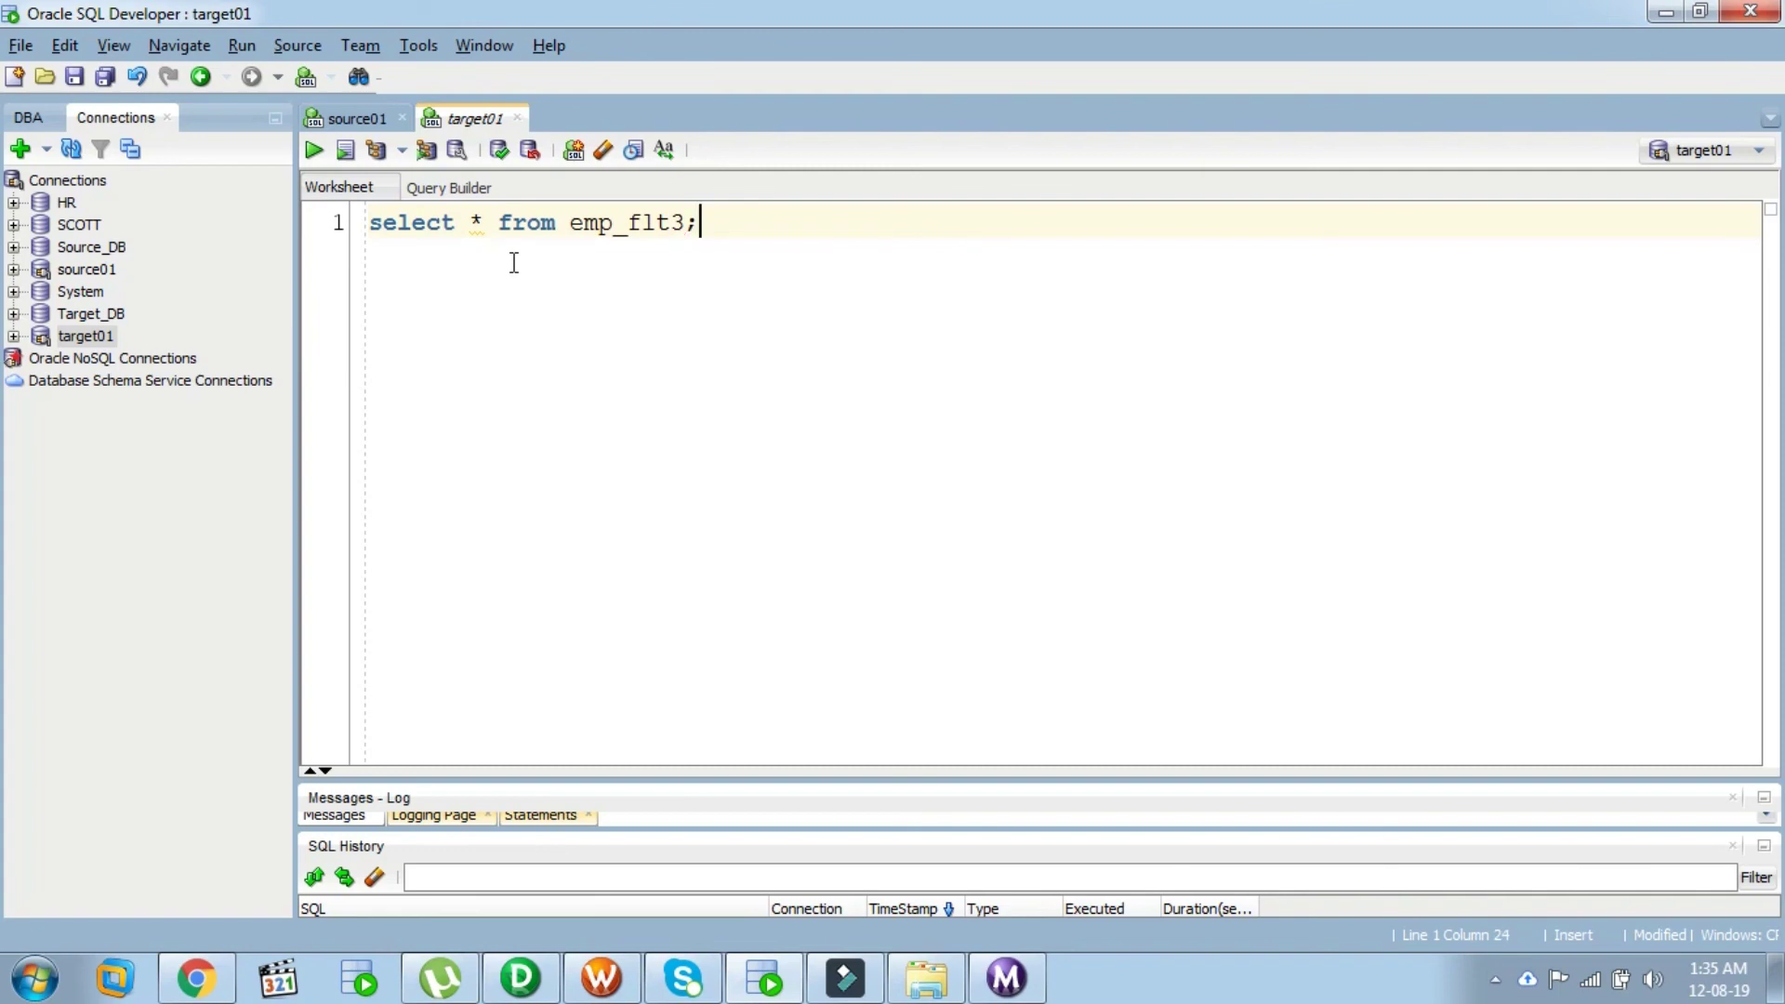
pyautogui.click(313, 150)
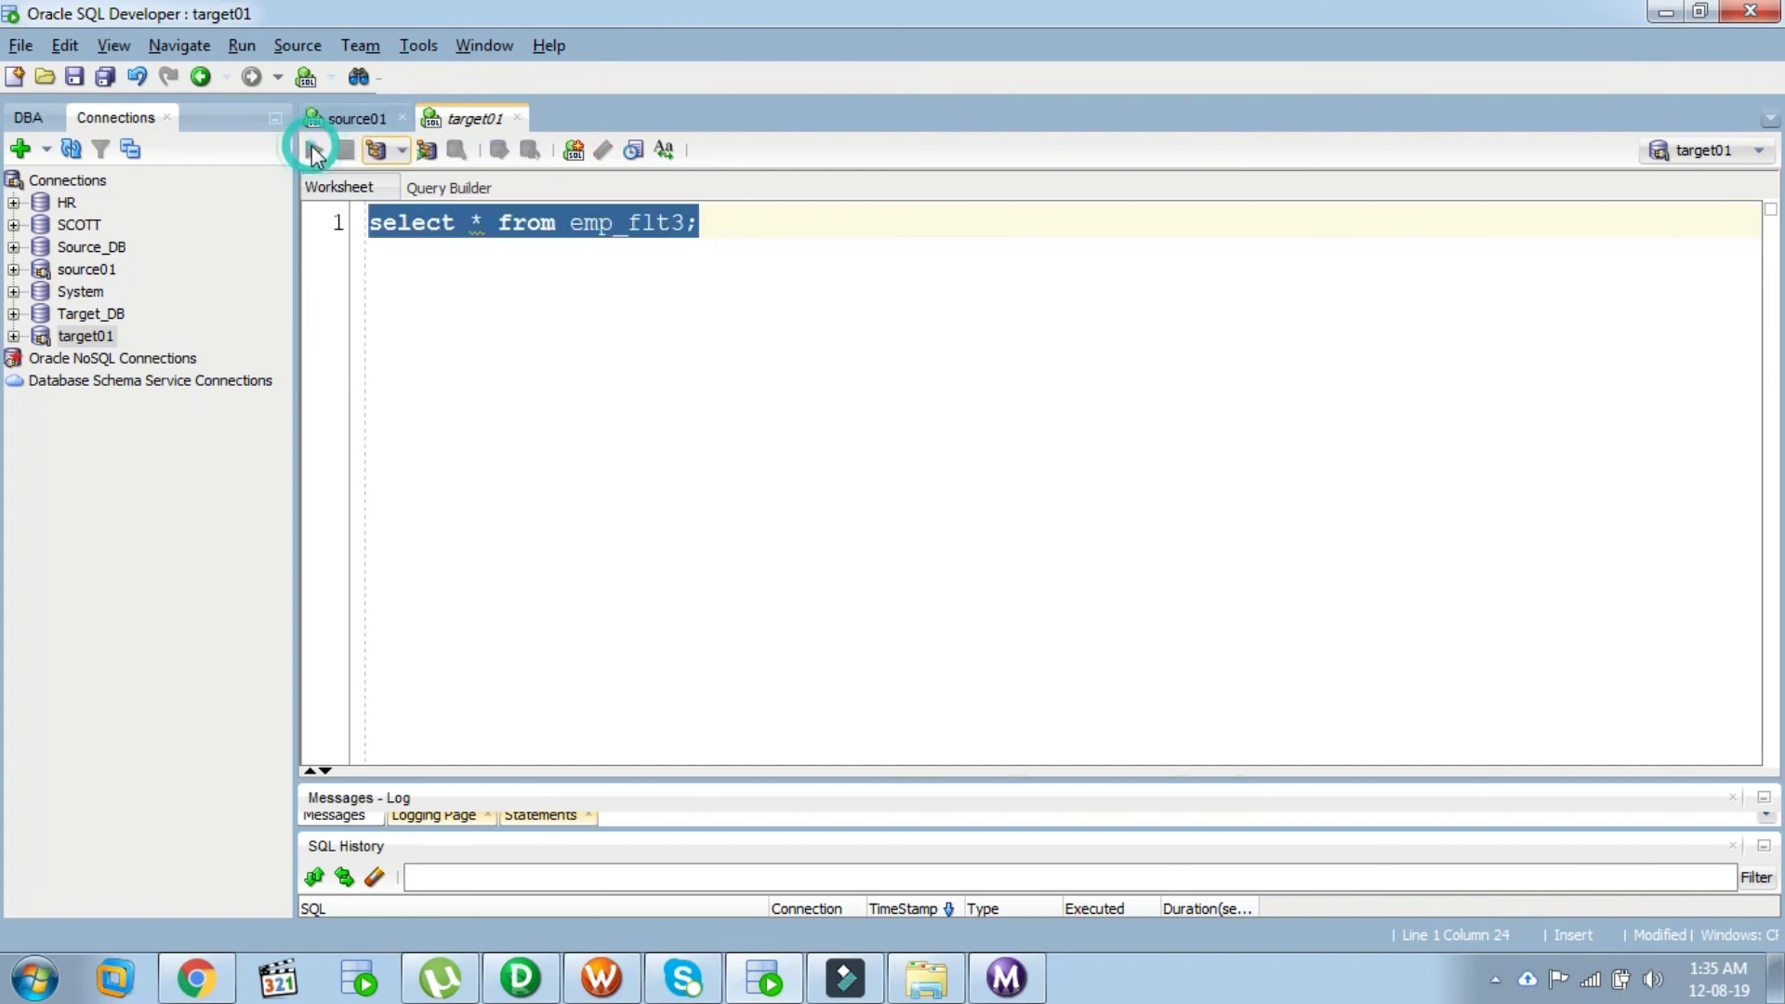